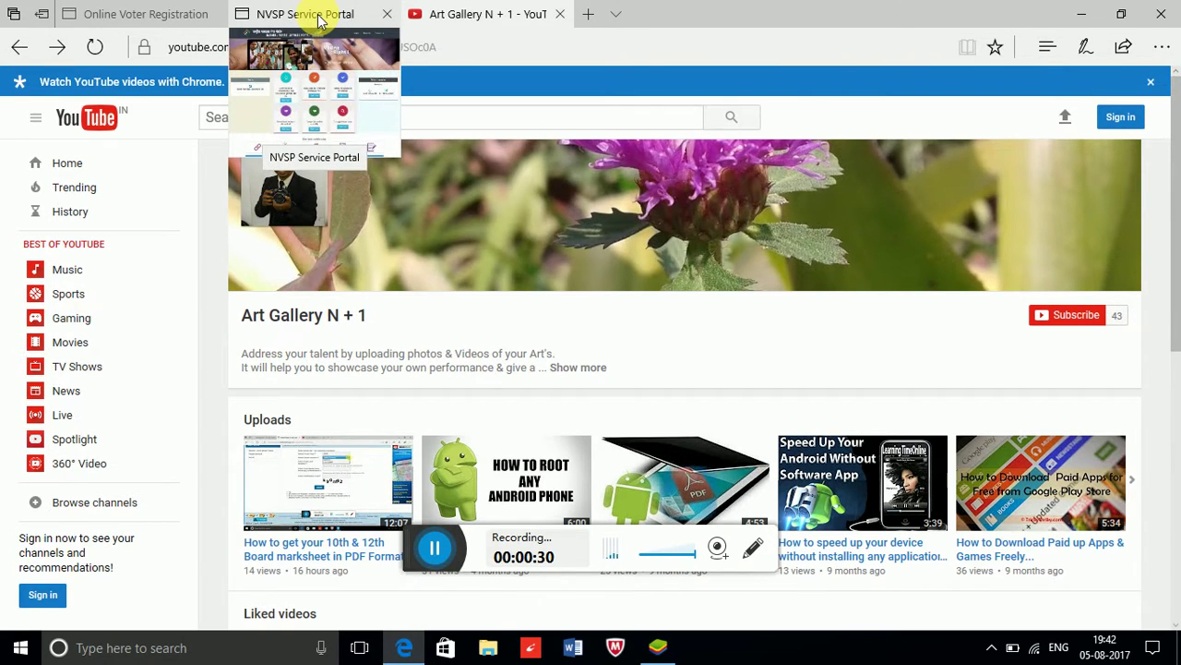
Switch from the YouTube channel page to the NVSP Service Portal tab.
left_click(319, 20)
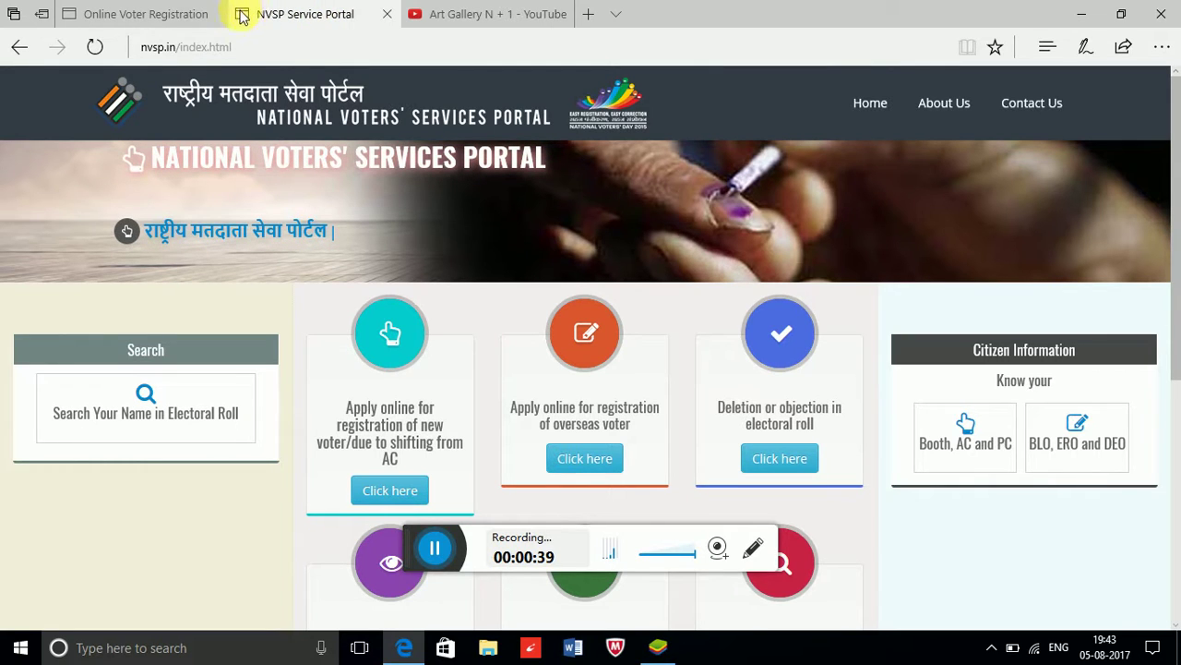
Bring up the CEO Maharashtra Online Voter Registration page listing Forms 6, 6A, 7, 8 and 8A.
left_click(170, 30)
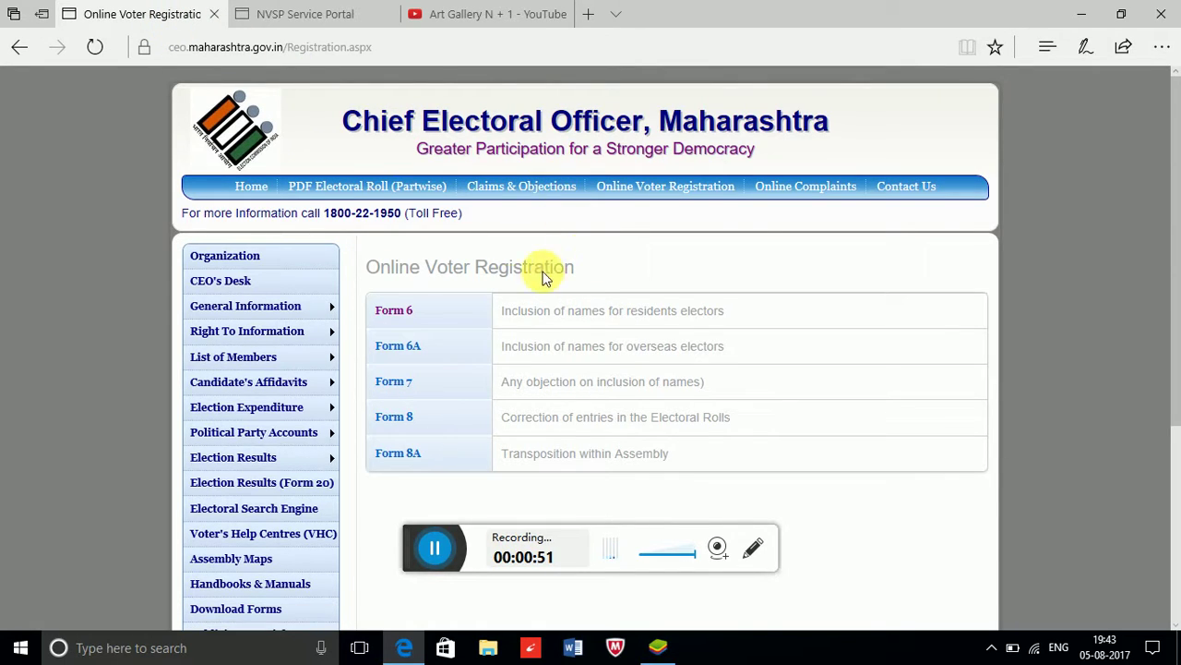
left_click(656, 191)
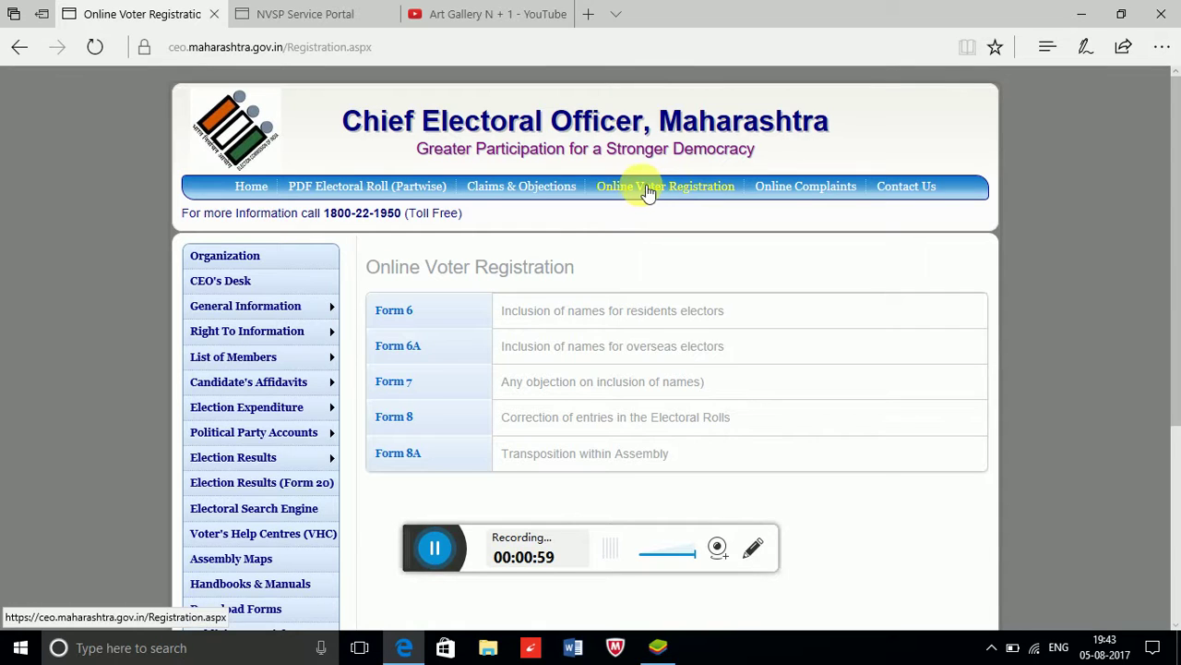
left_click(653, 194)
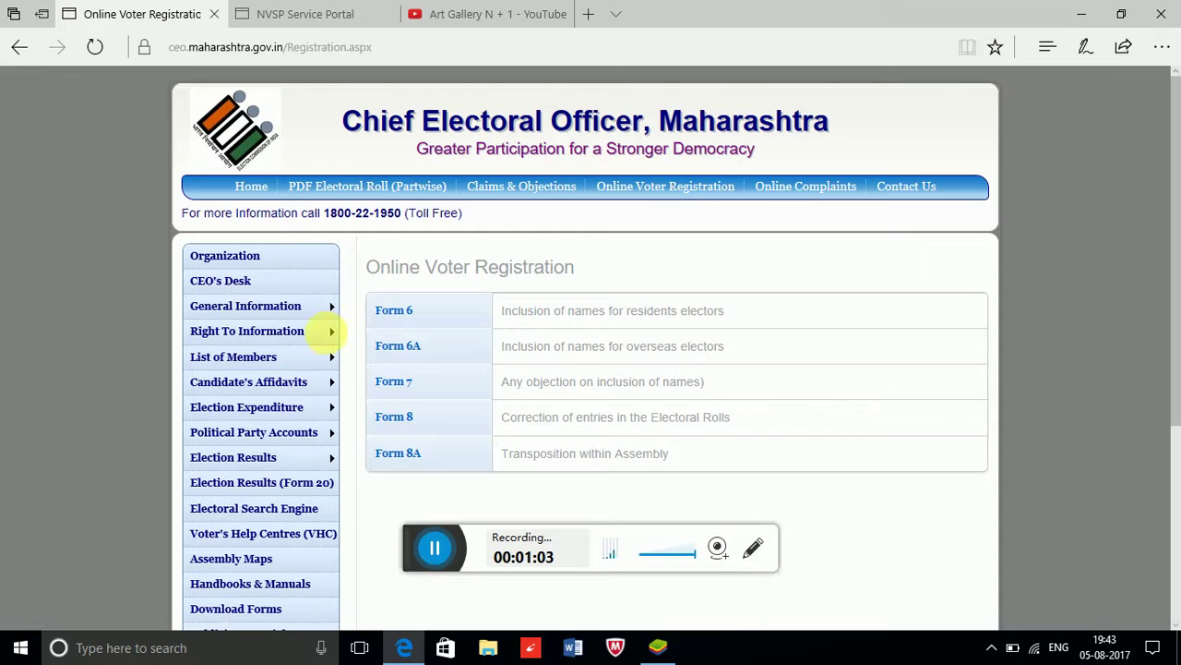
Go back to the NVSP Service Portal and launch 'Search Your Name in Electoral Roll'.
left_click(264, 23)
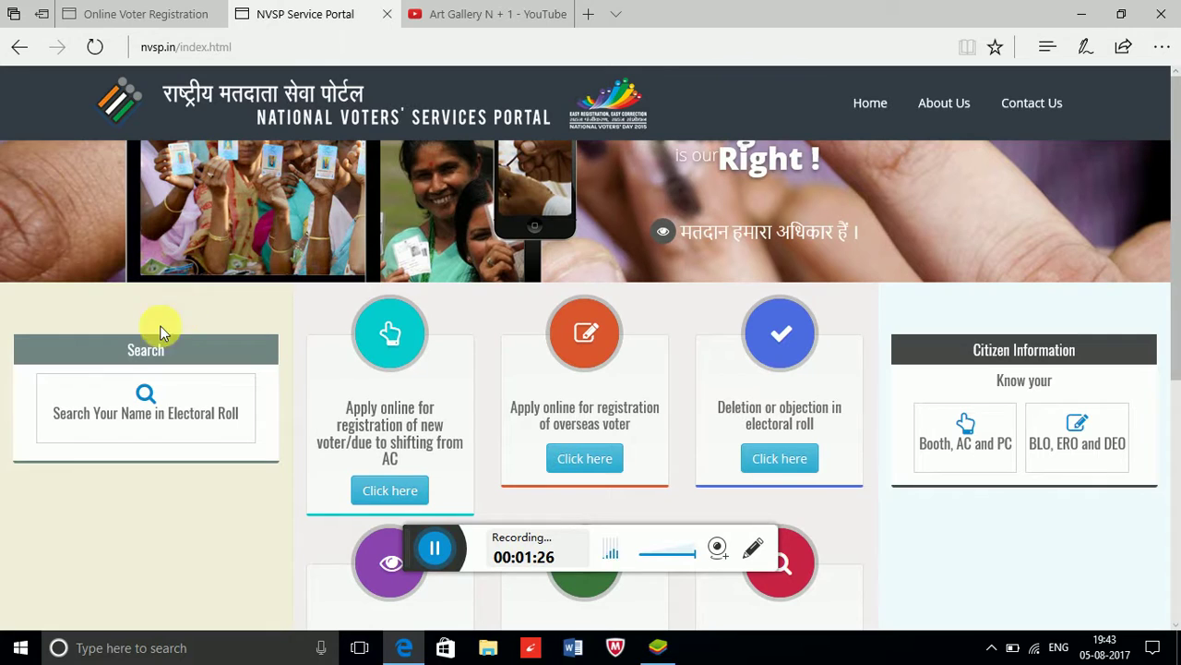
left_click(159, 400)
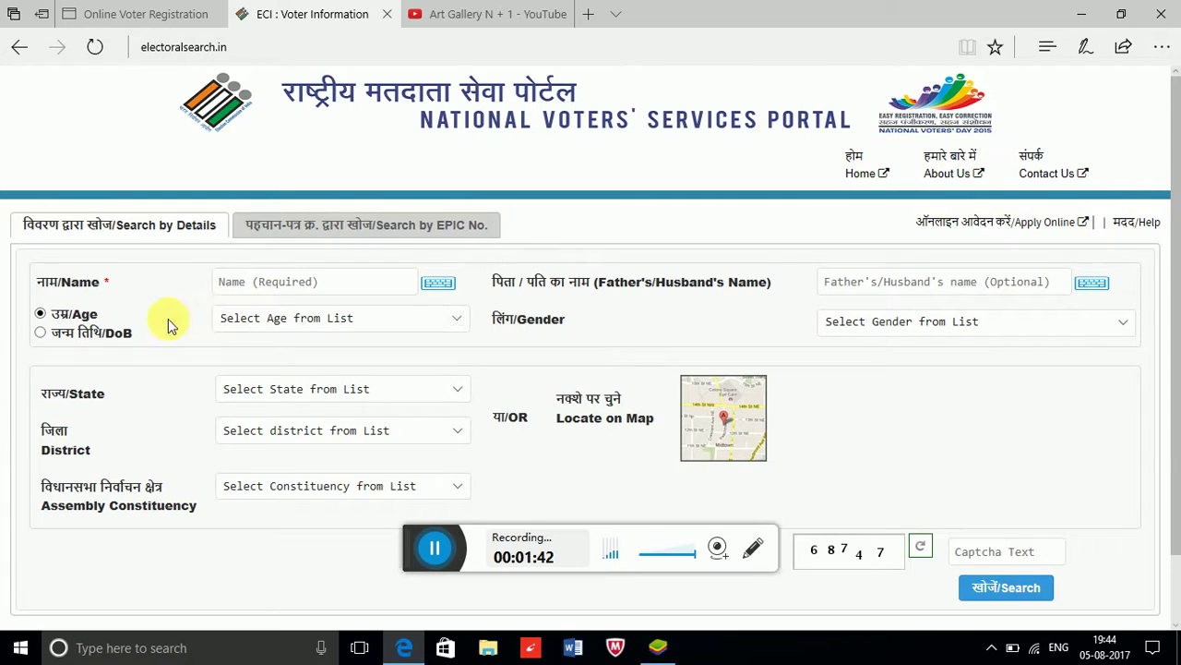
Set the electoral search to use date of birth, then load the NVSP home page in a new tab.
left_click(40, 333)
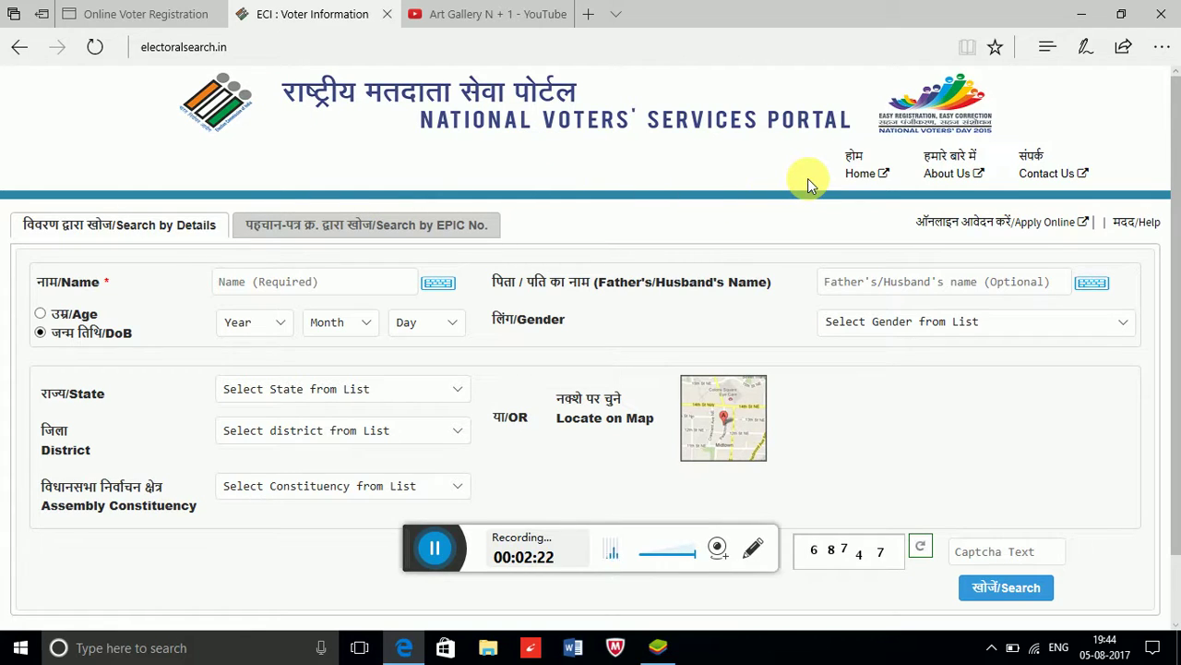
left_click(880, 182)
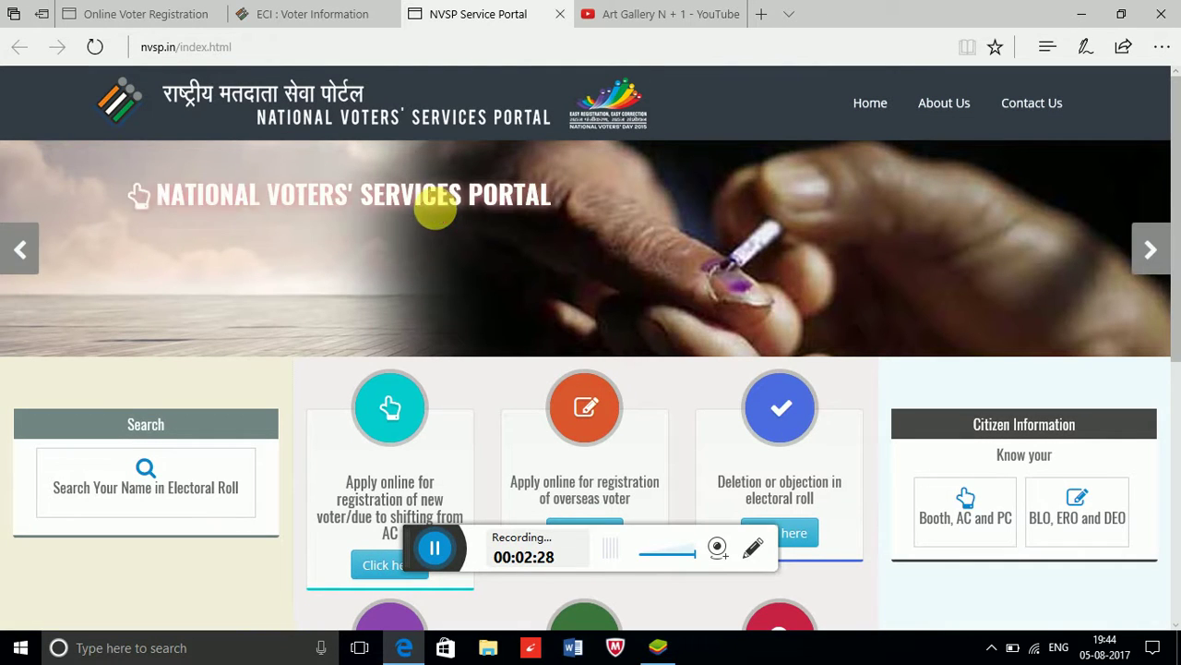
Glance at the application status tracker, then start the Form 6 new-voter registration from the NVSP home page.
scroll(437, 212, "down", 3)
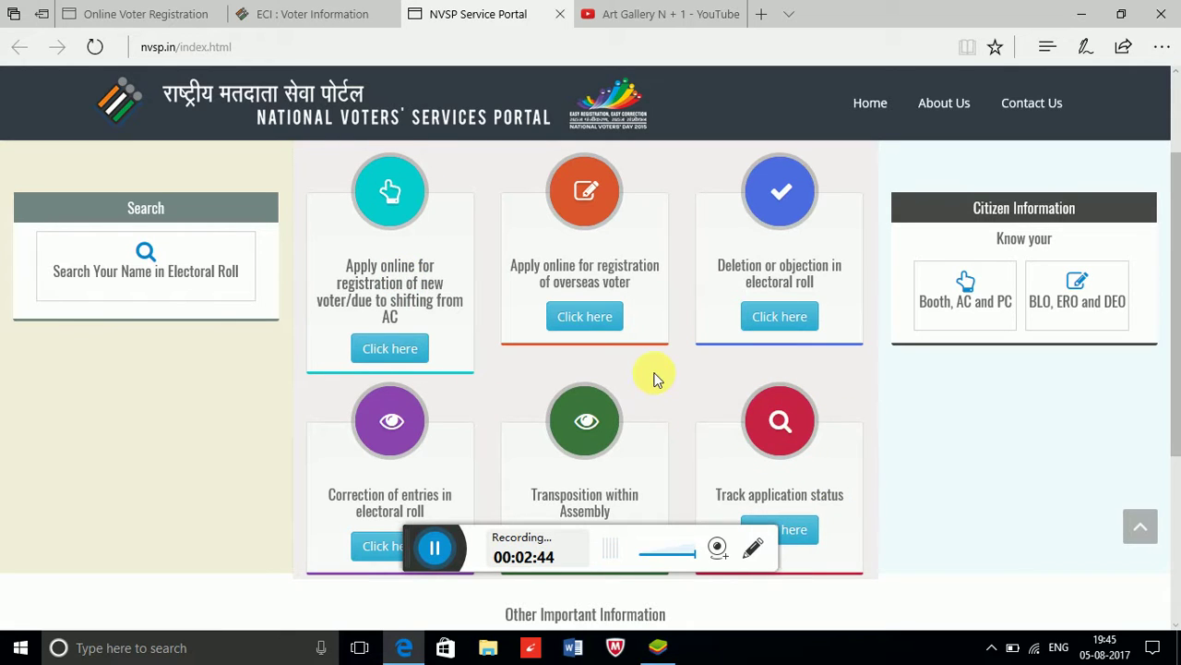
left_click(812, 540)
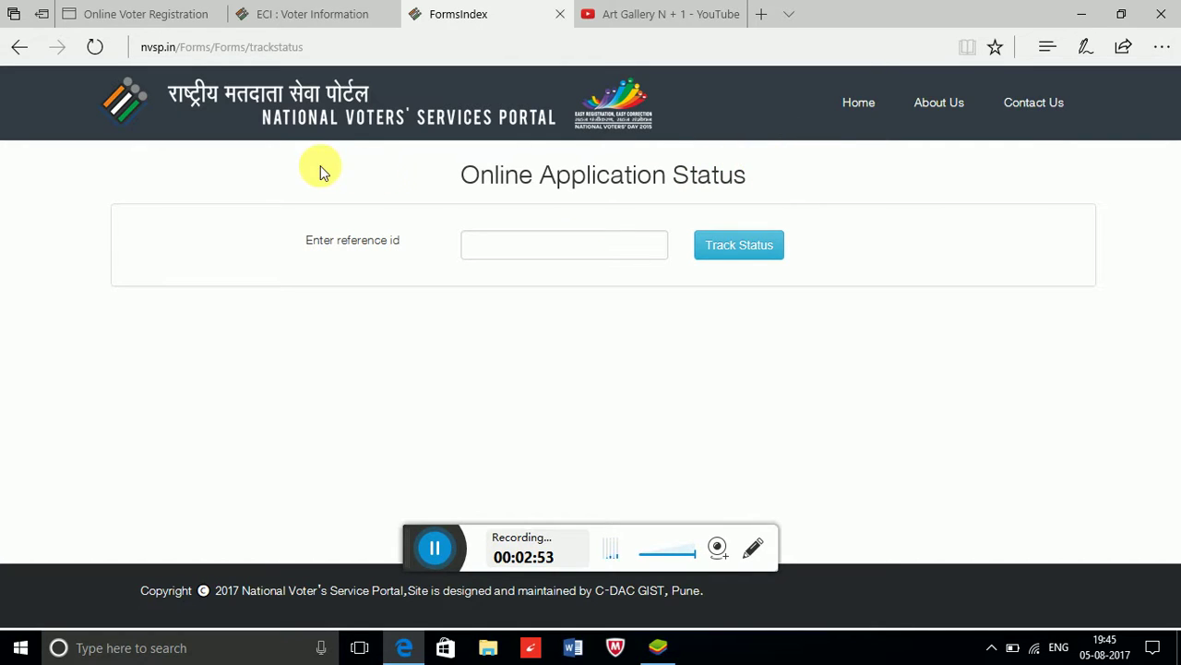
left_click(163, 95)
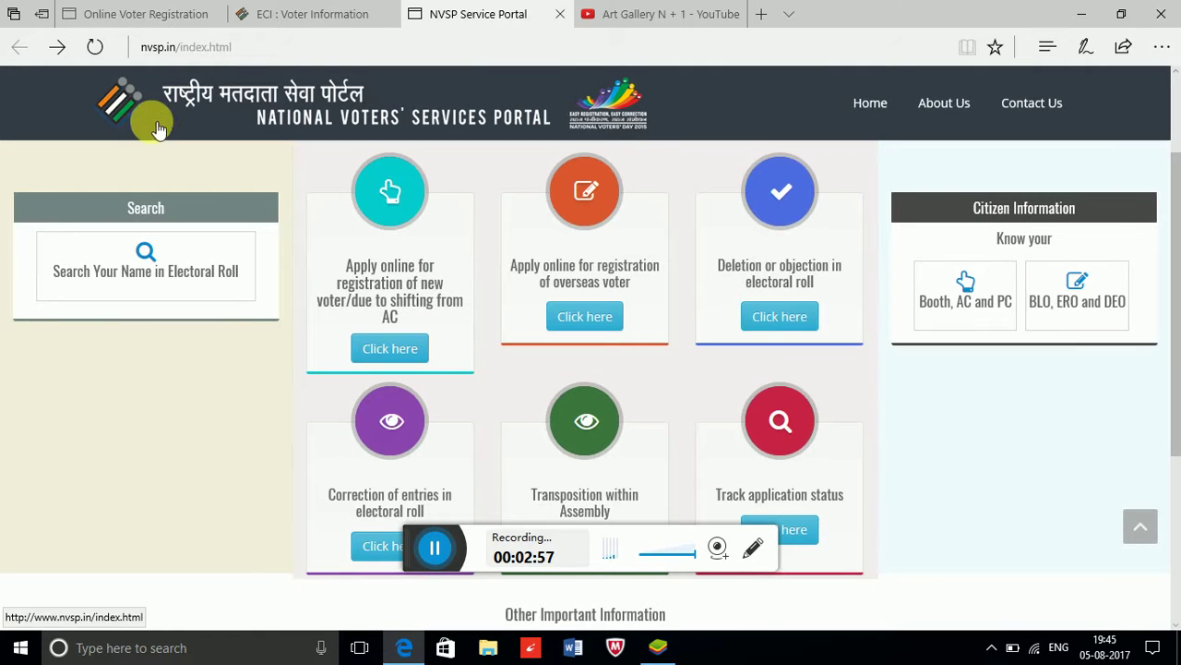
left_click(386, 352)
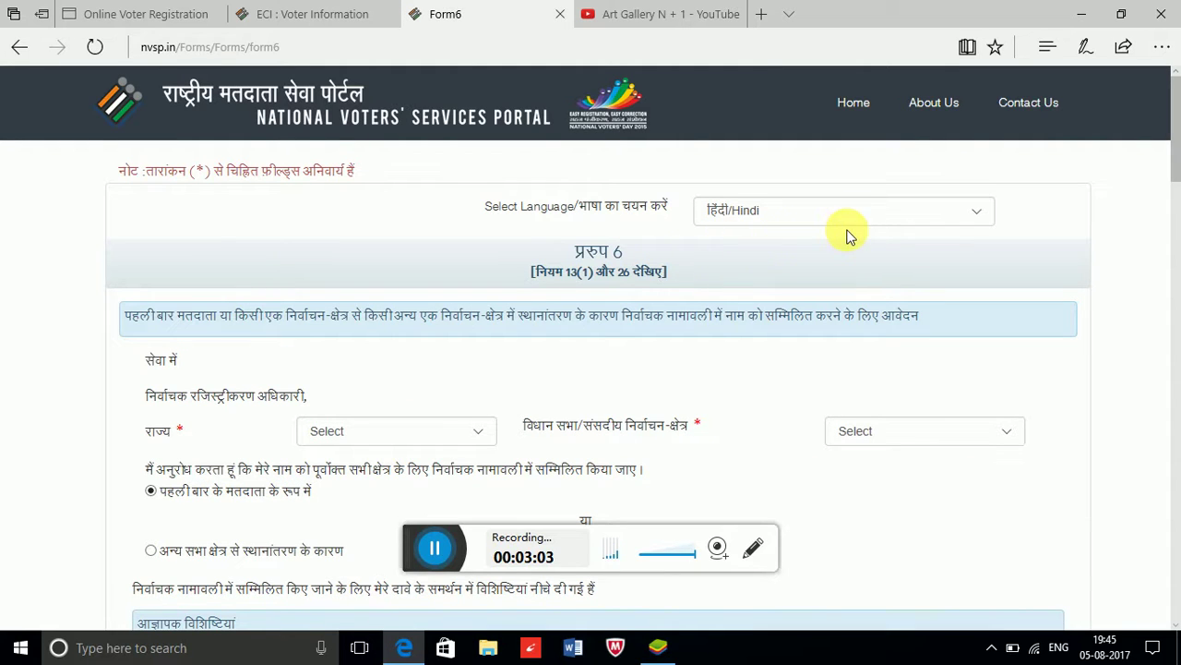
Switch the Form 6 language from Hindi to English and review the form down to submission.
left_click(980, 219)
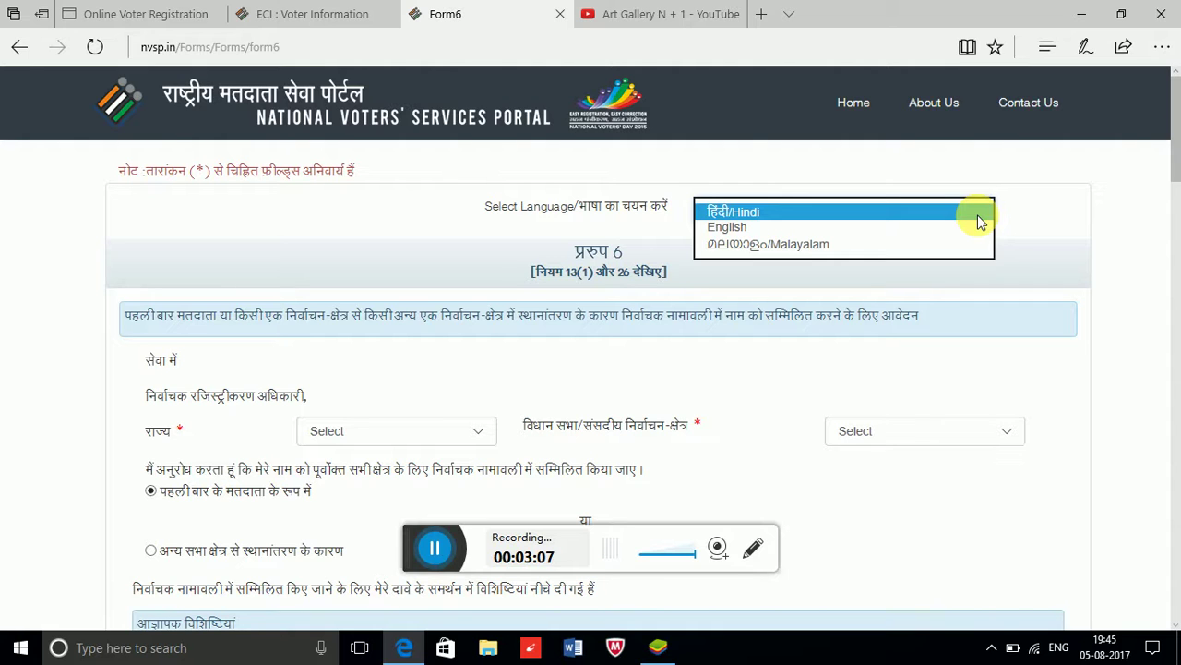
left_click(881, 228)
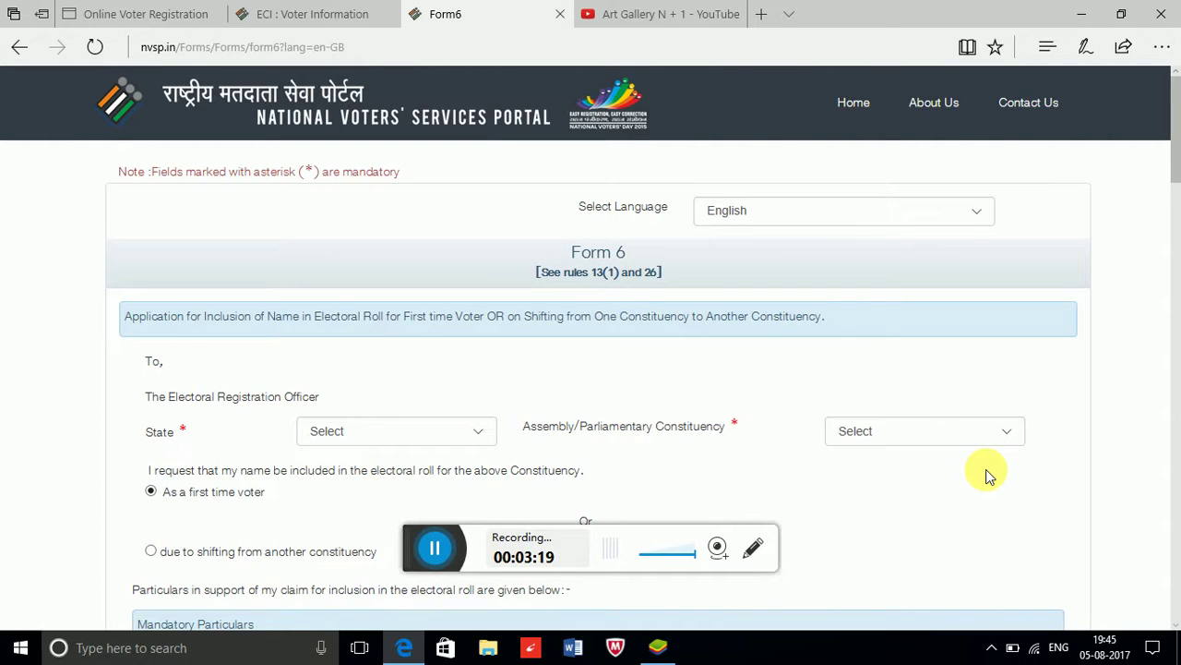
scroll(988, 473, "down", 5)
scroll(987, 473, "down", 20)
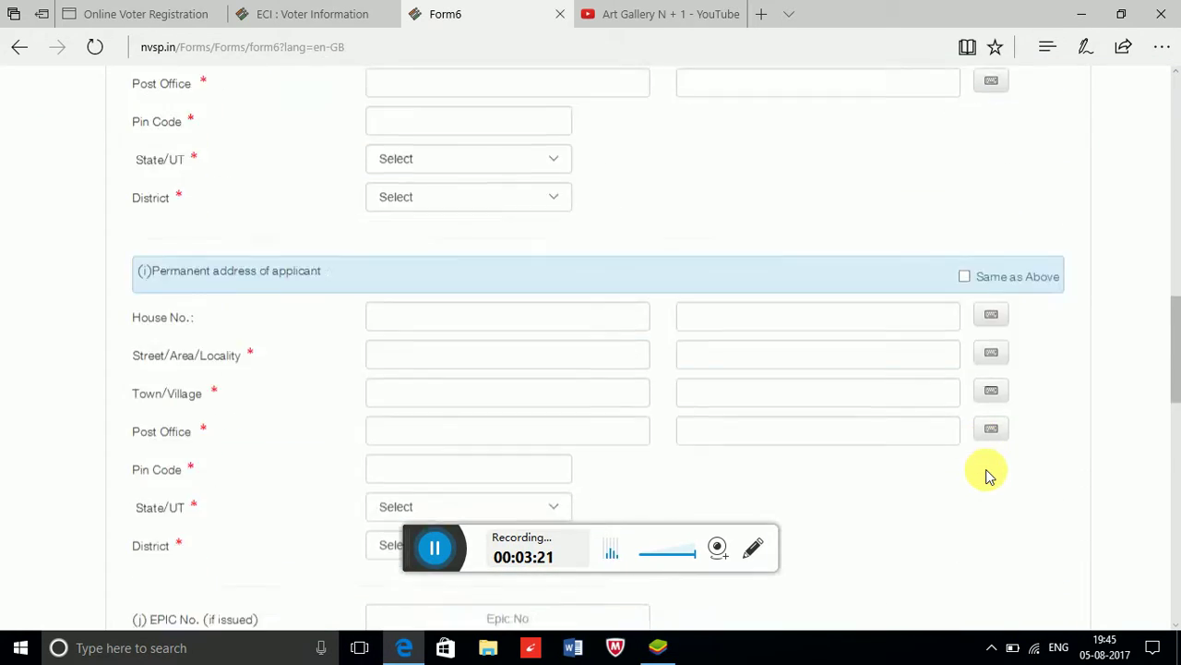
scroll(988, 476, "down", 3)
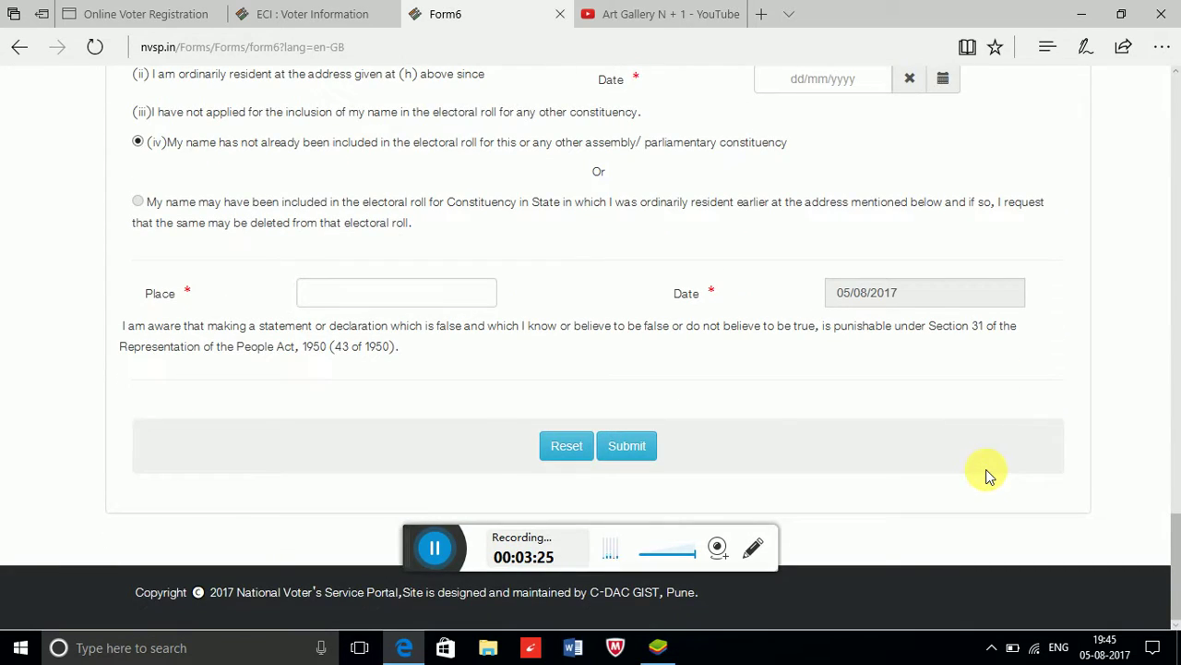
scroll(986, 473, "up", 3)
scroll(988, 474, "down", 2)
scroll(986, 474, "down", 2)
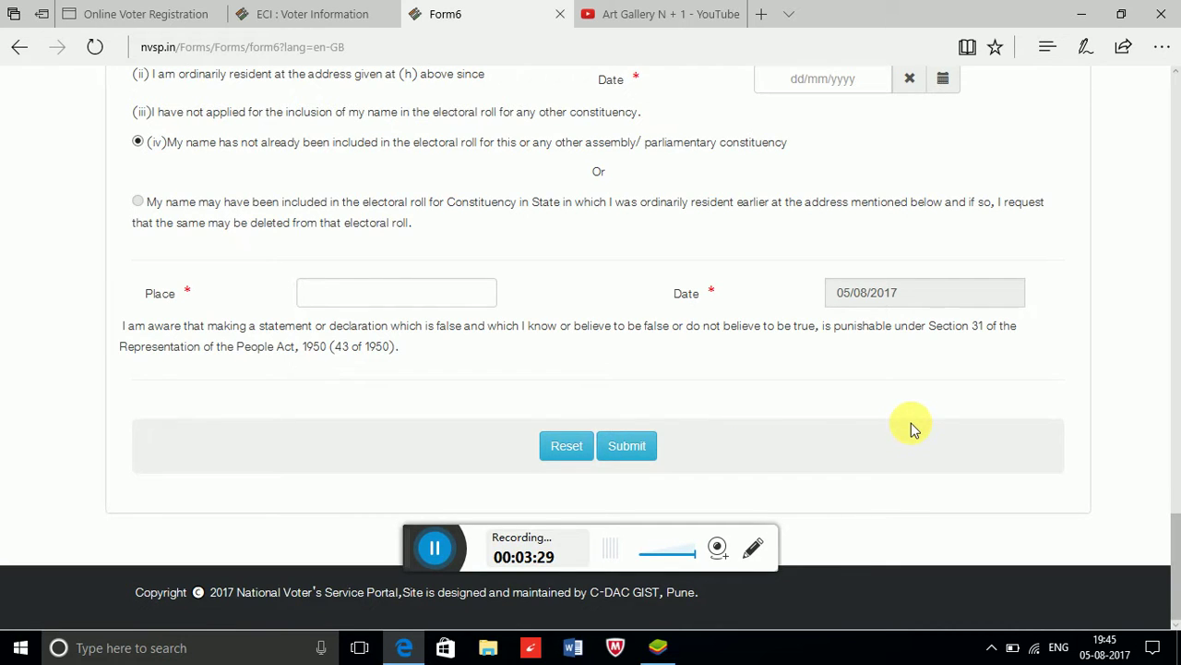
scroll(912, 428, "up", 20)
scroll(911, 427, "up", 1)
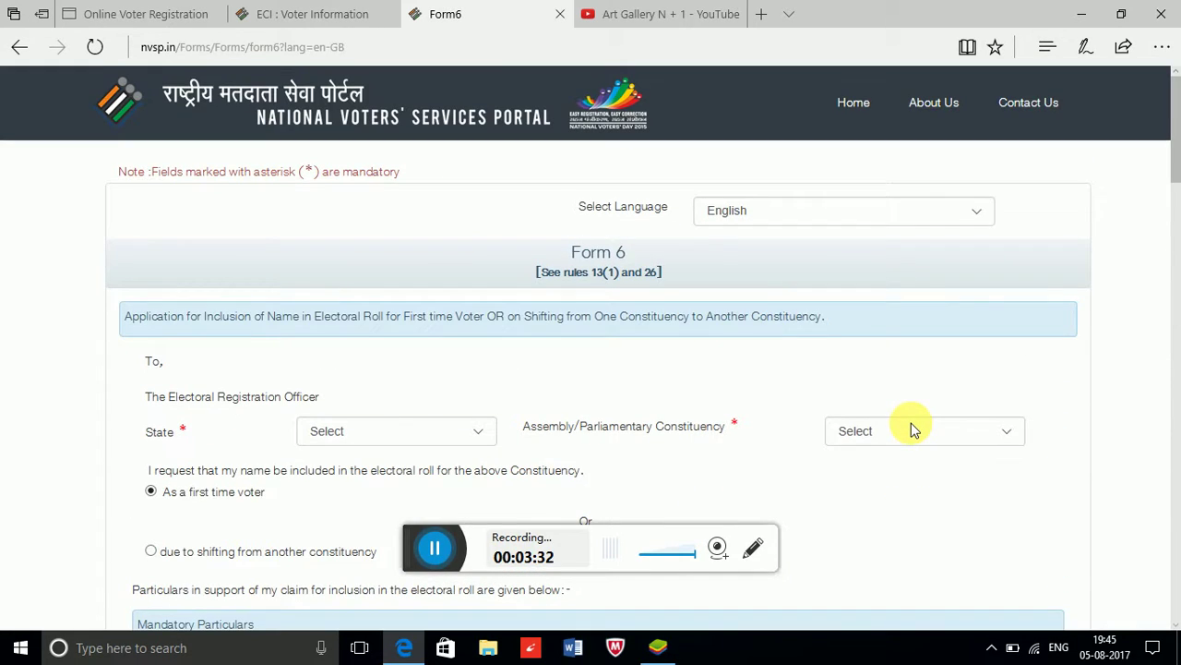
Select Maharashtra as the Form 6 state.
left_click(473, 435)
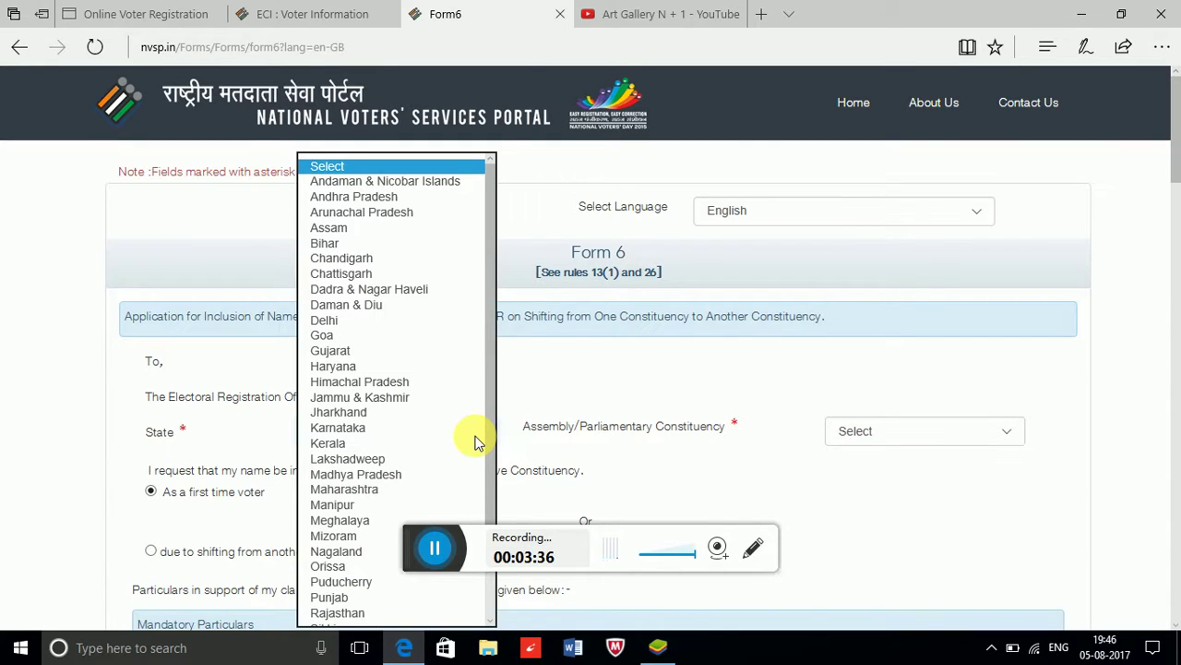
key("m")
key("m")
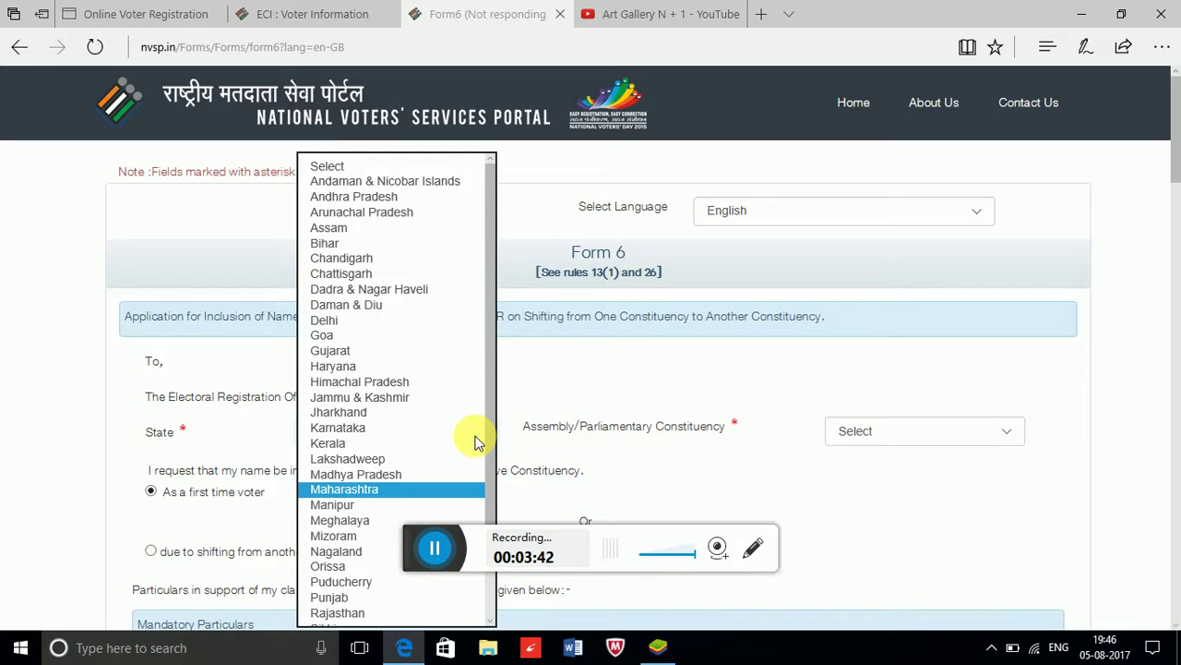
key("Tab")
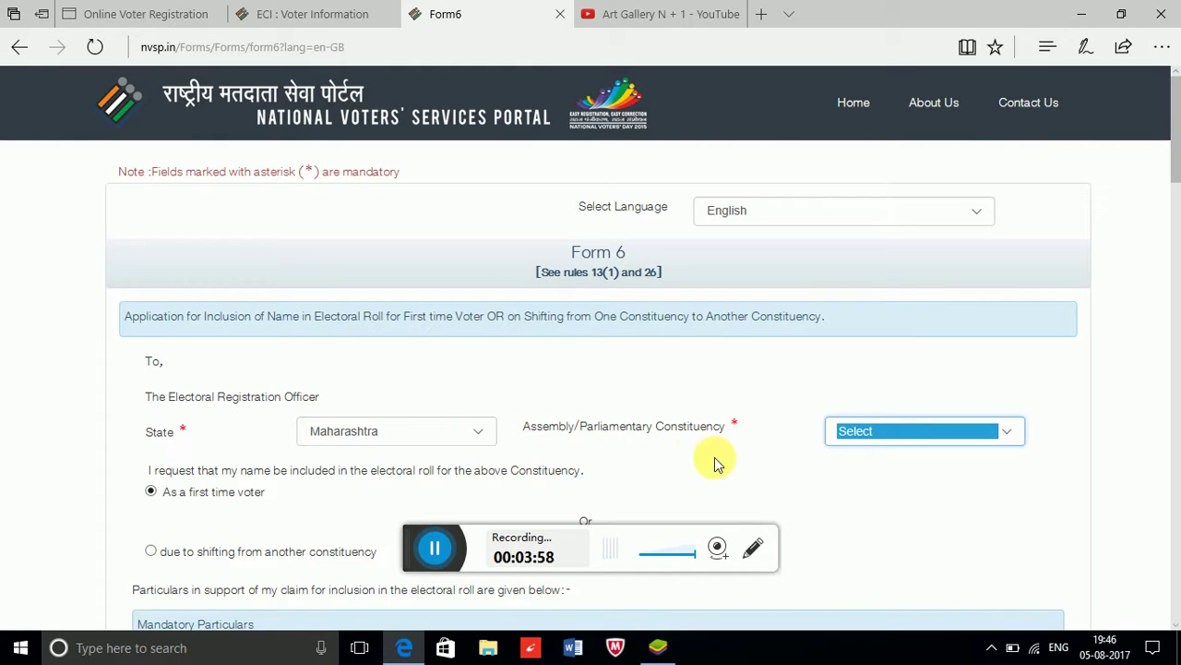
Choose Kalyan West as the assembly constituency and scroll down to the name fields.
left_click(951, 440)
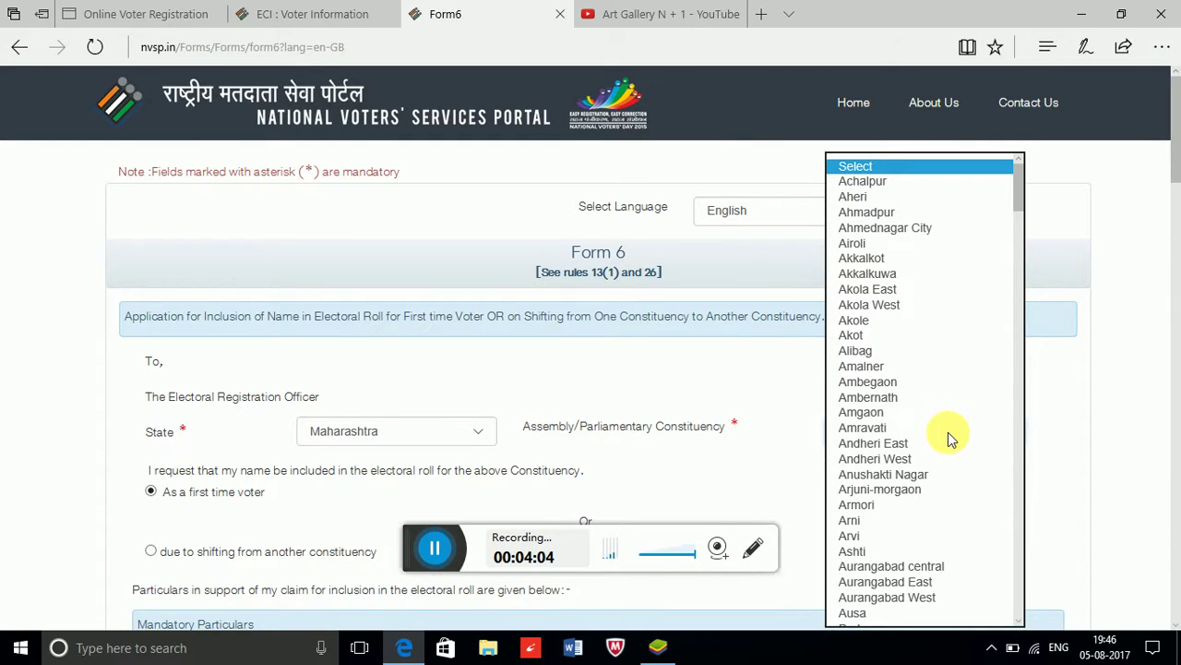
key("k")
key("Down")
key("Down")
key("Down")
key("Down")
key("Down")
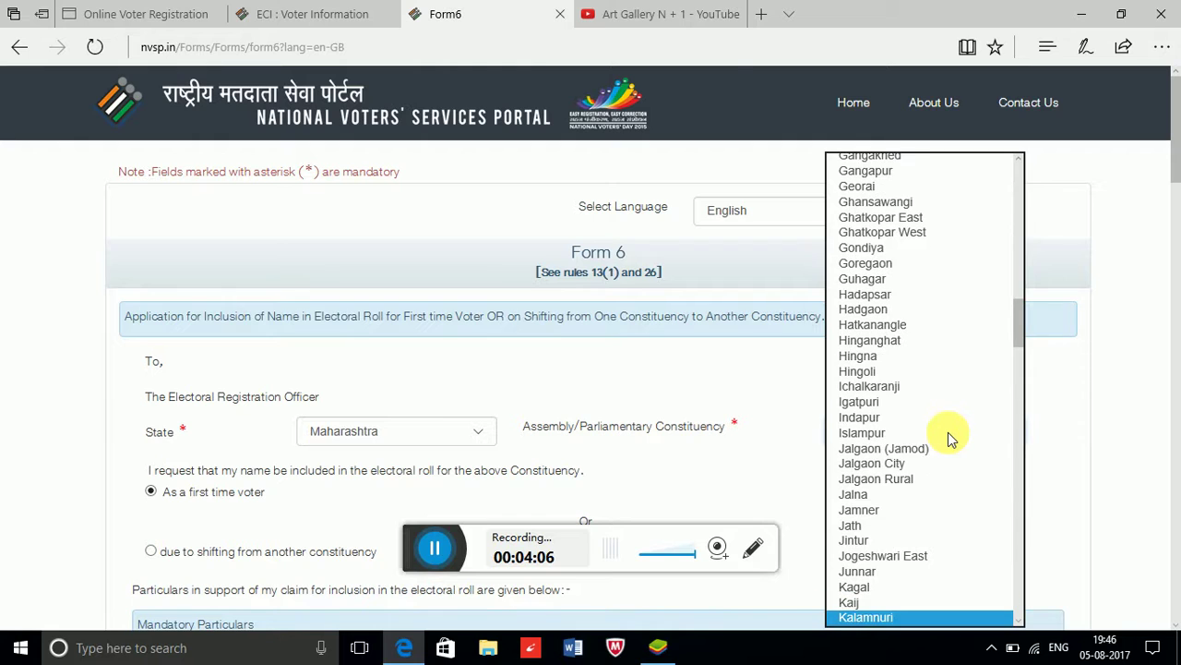
key("Up")
key("Up")
key("Down")
key("Down")
key("Down")
key("Down")
key("Down")
key("Up")
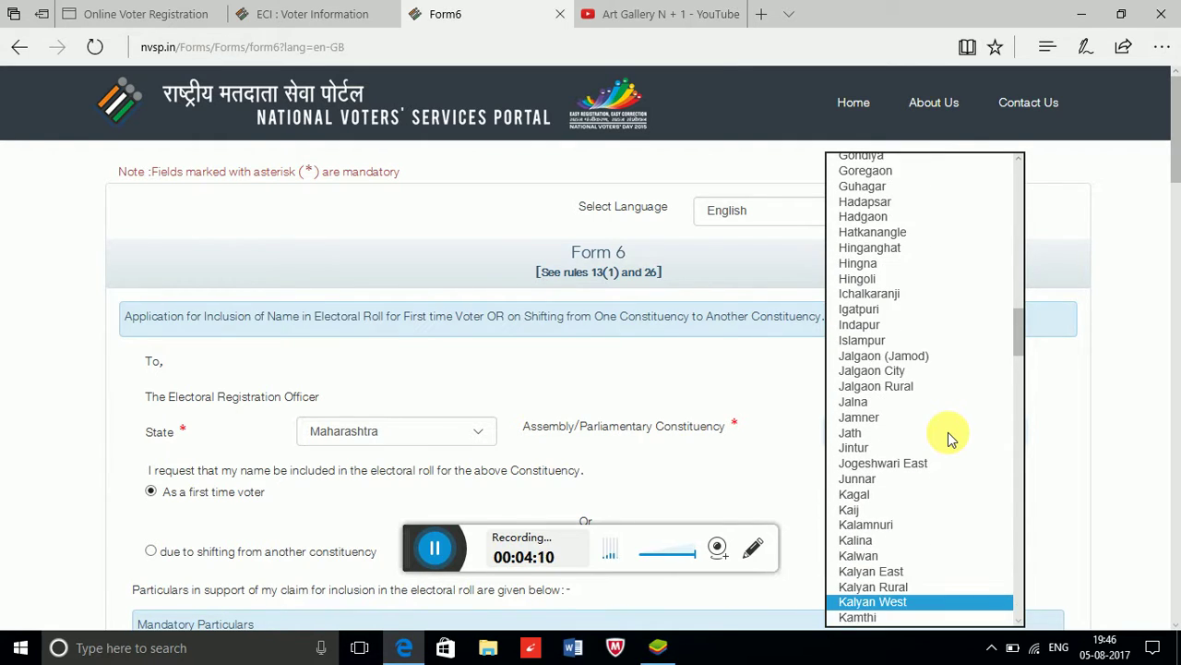
key("Return")
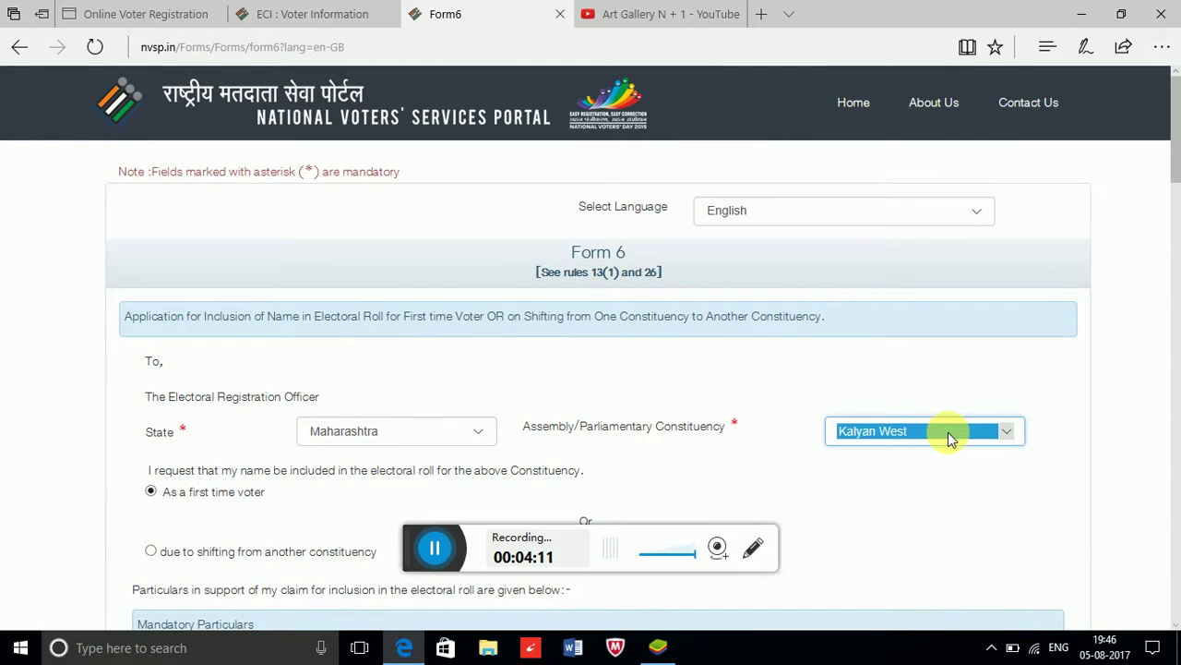
left_click(833, 468)
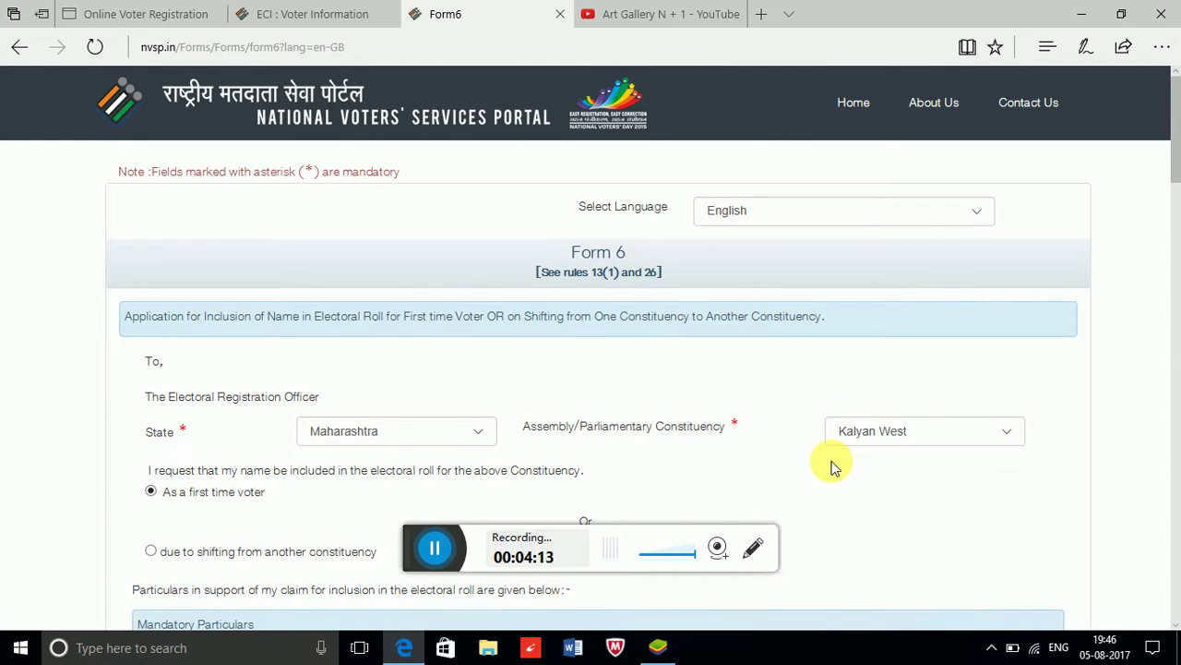
scroll(833, 468, "down", 3)
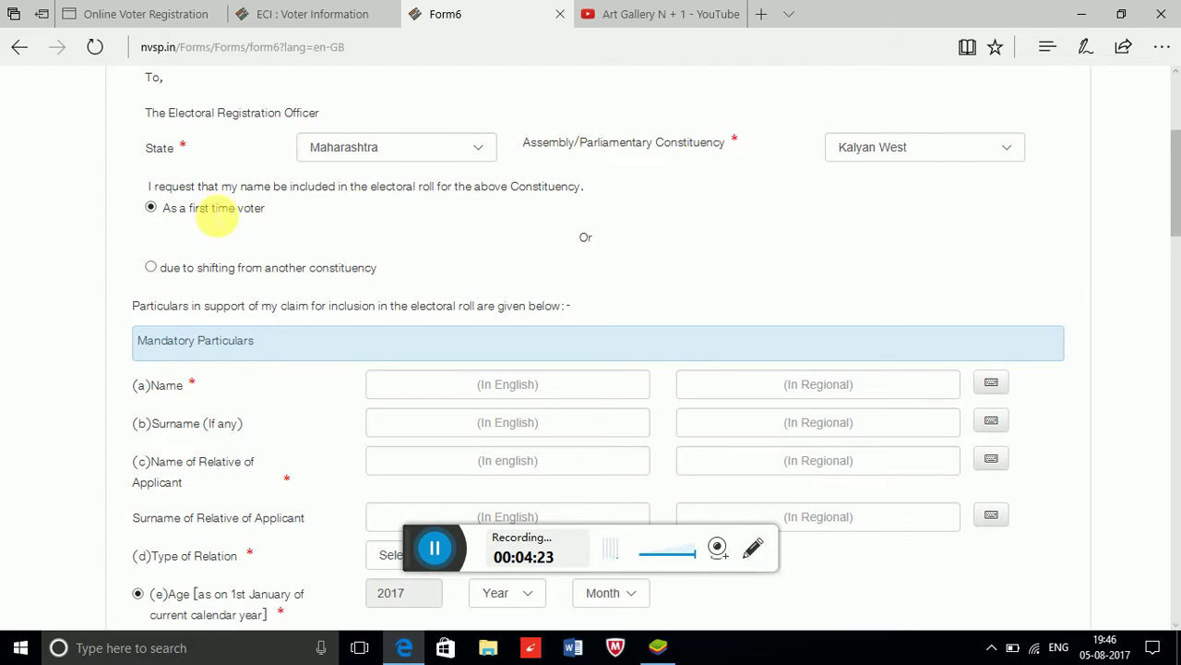
Enter the applicant's full name in Name (In English) and trim the surname from the regional name.
left_click(152, 209)
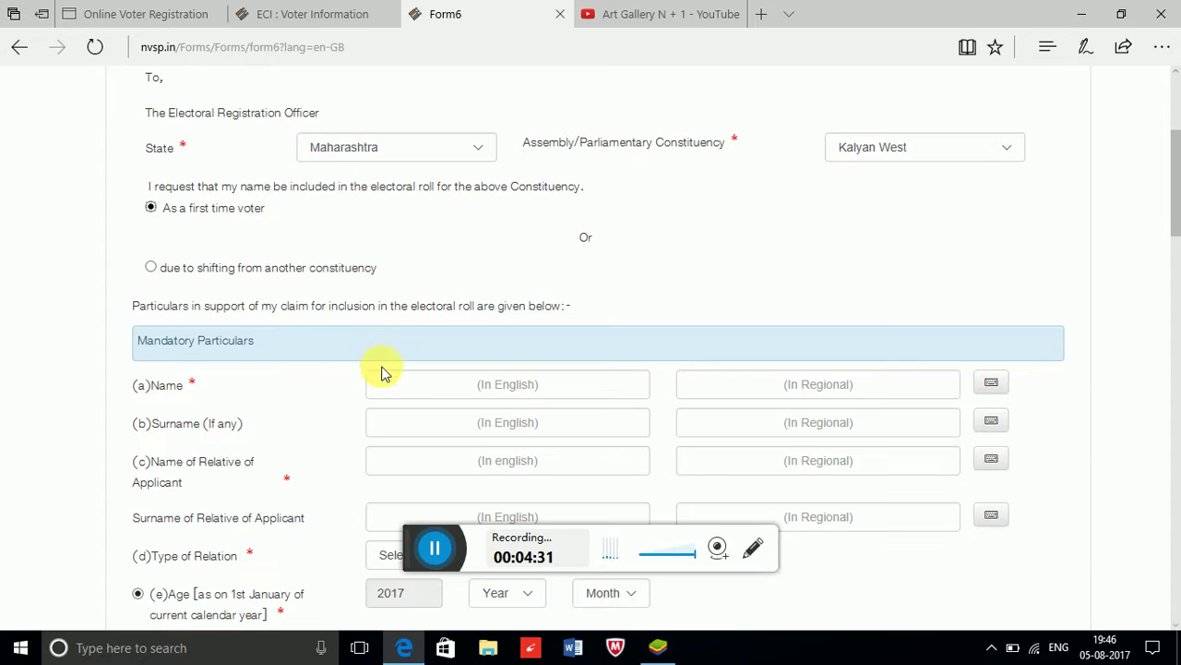
left_click(397, 391)
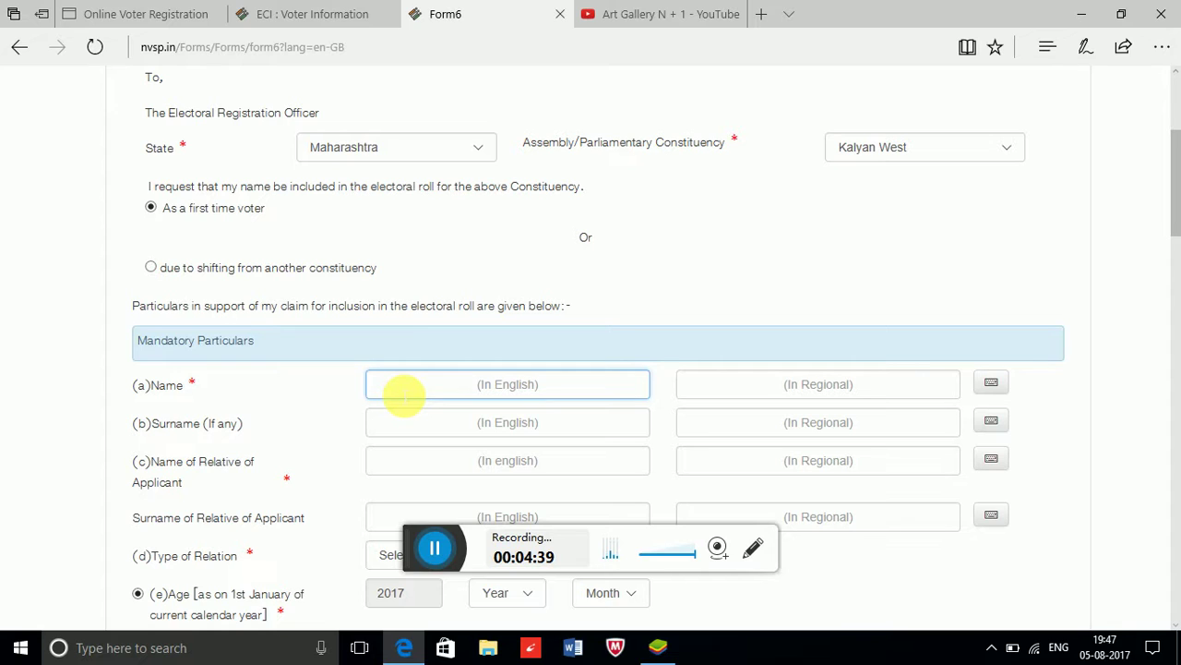
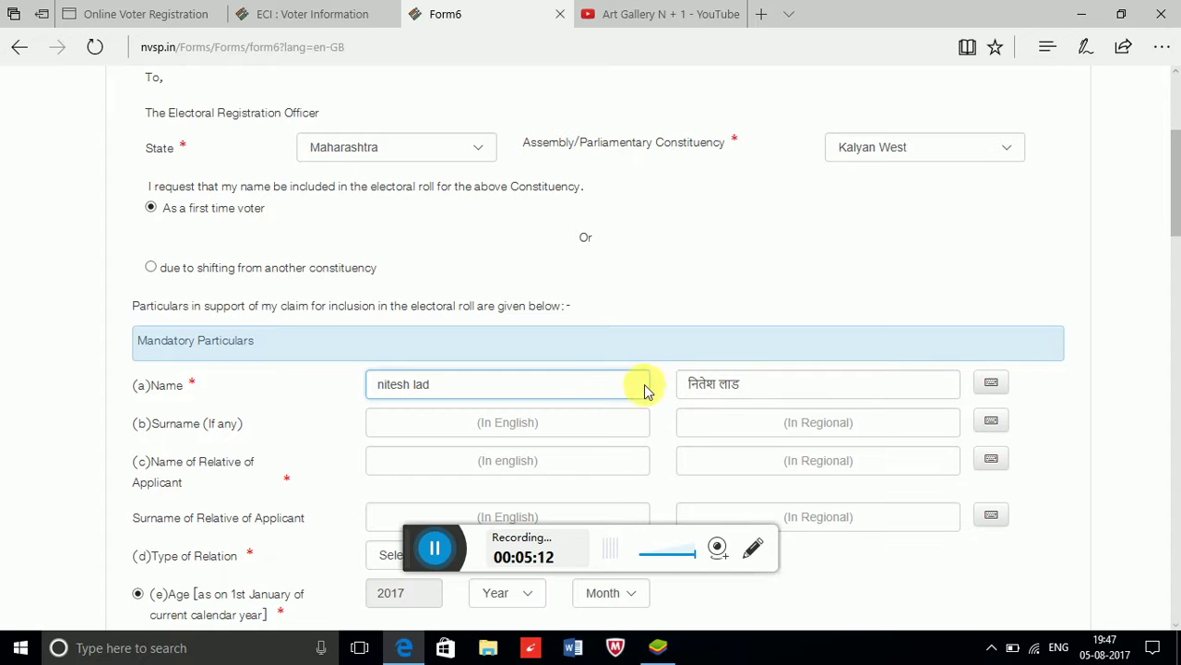
left_click(529, 384)
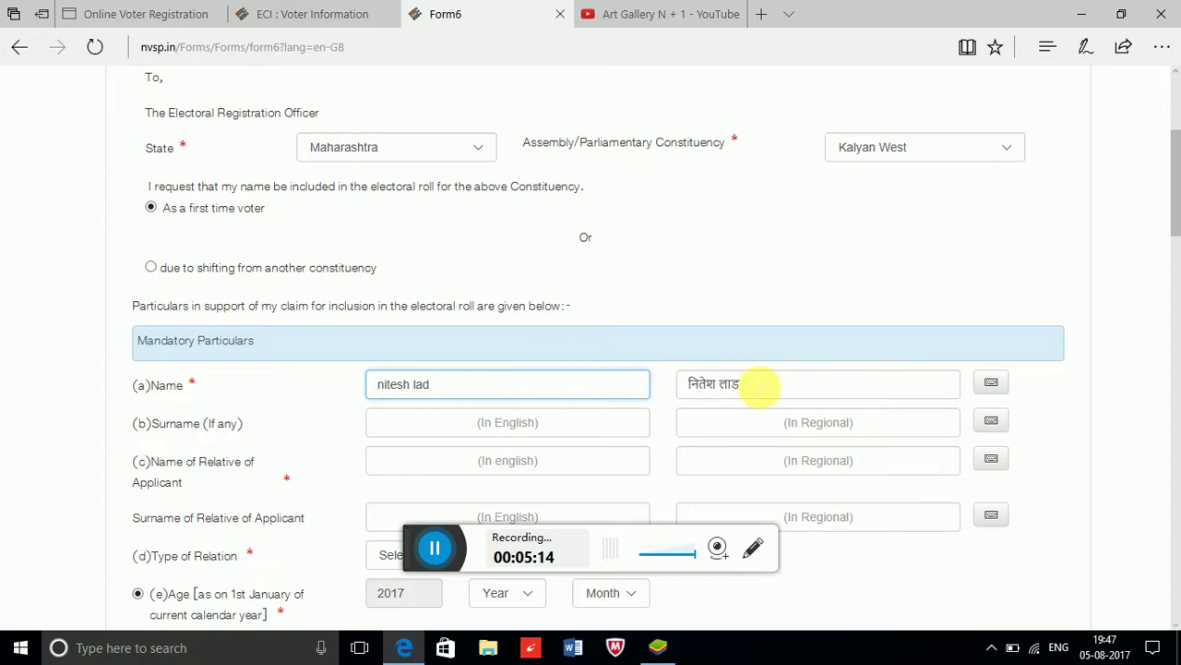
left_click(770, 395)
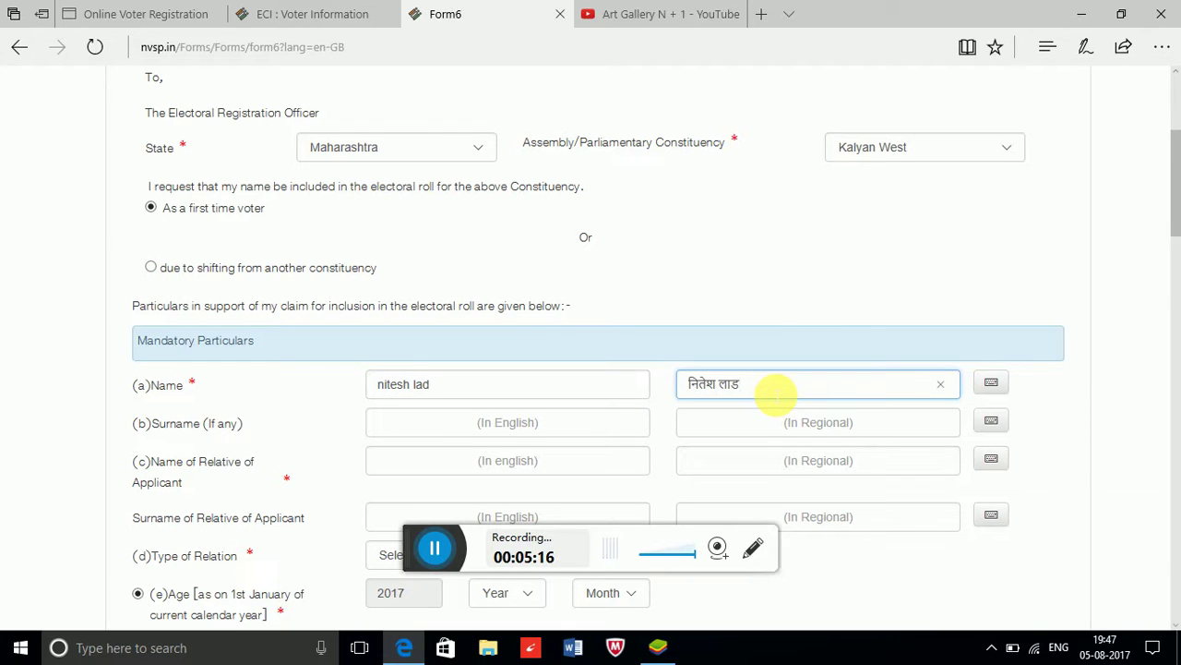
key("BackSpace")
key("BackSpace")
key("BackSpace")
key("BackSpace")
key("Tab")
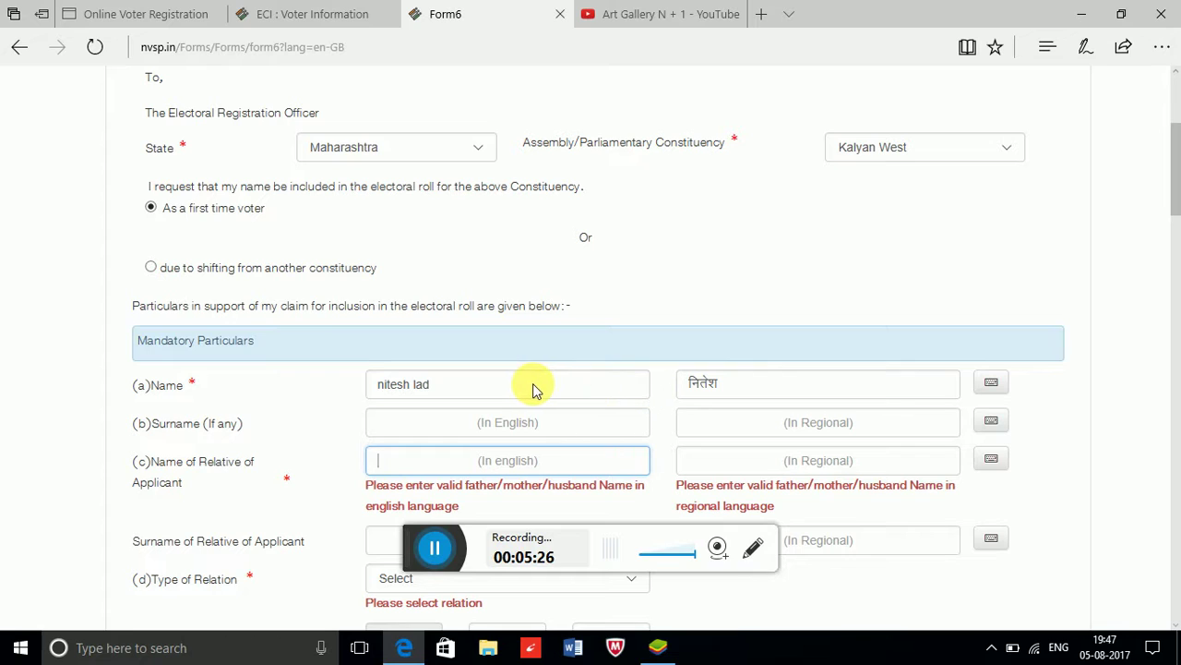
Move the applicant's surname out of Name (In English) into Surname (In English), filling the regional surname too.
left_click(420, 386)
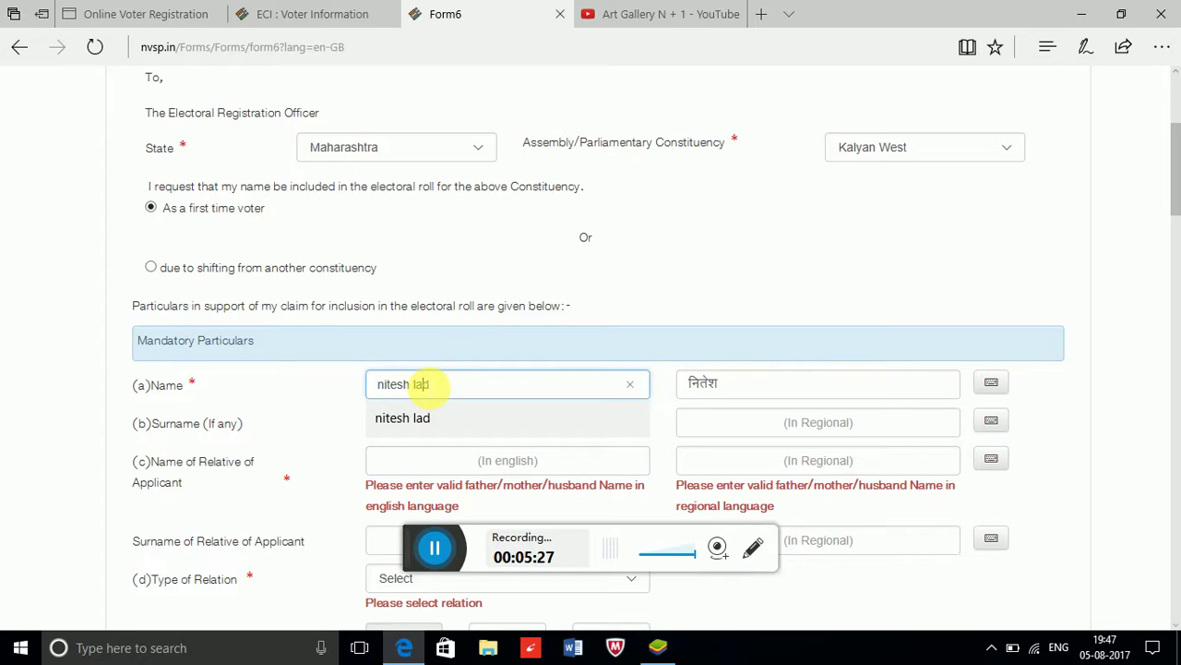
key("BackSpace")
key("BackSpace")
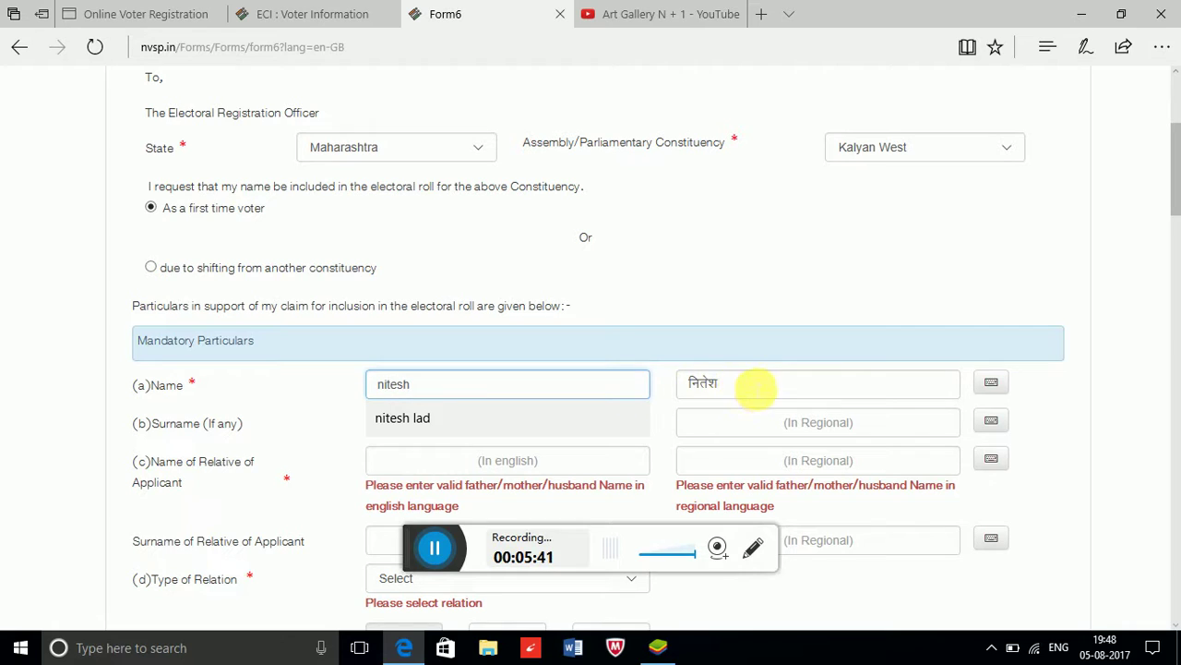
key("Tab")
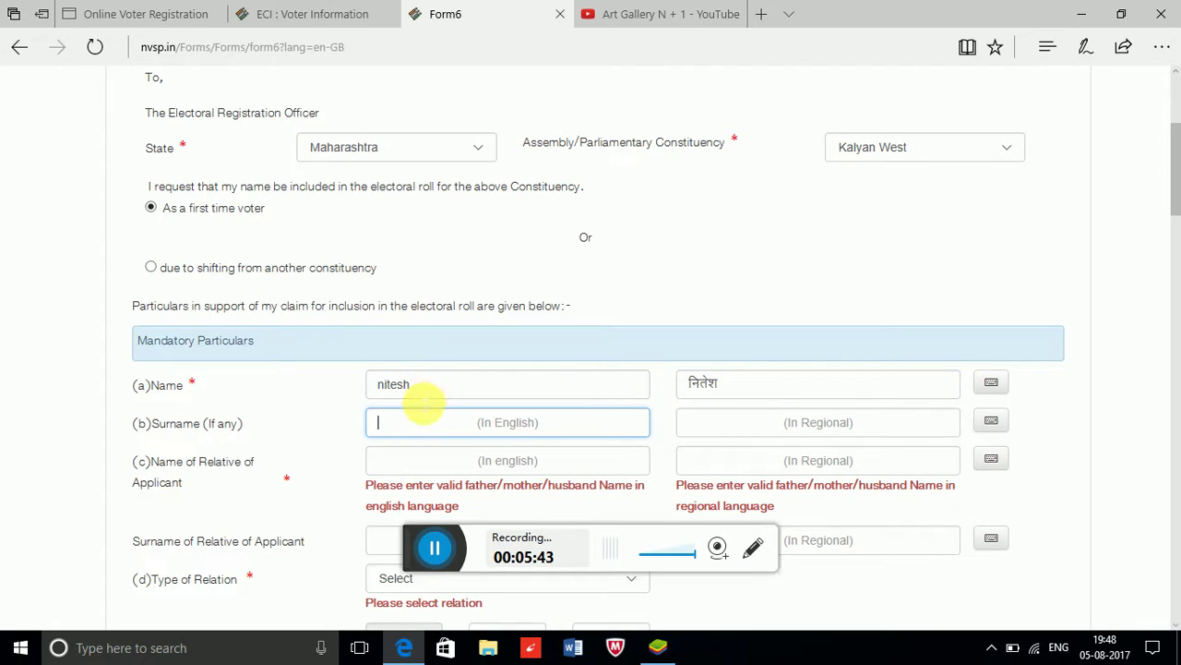
type("lad")
key("Tab")
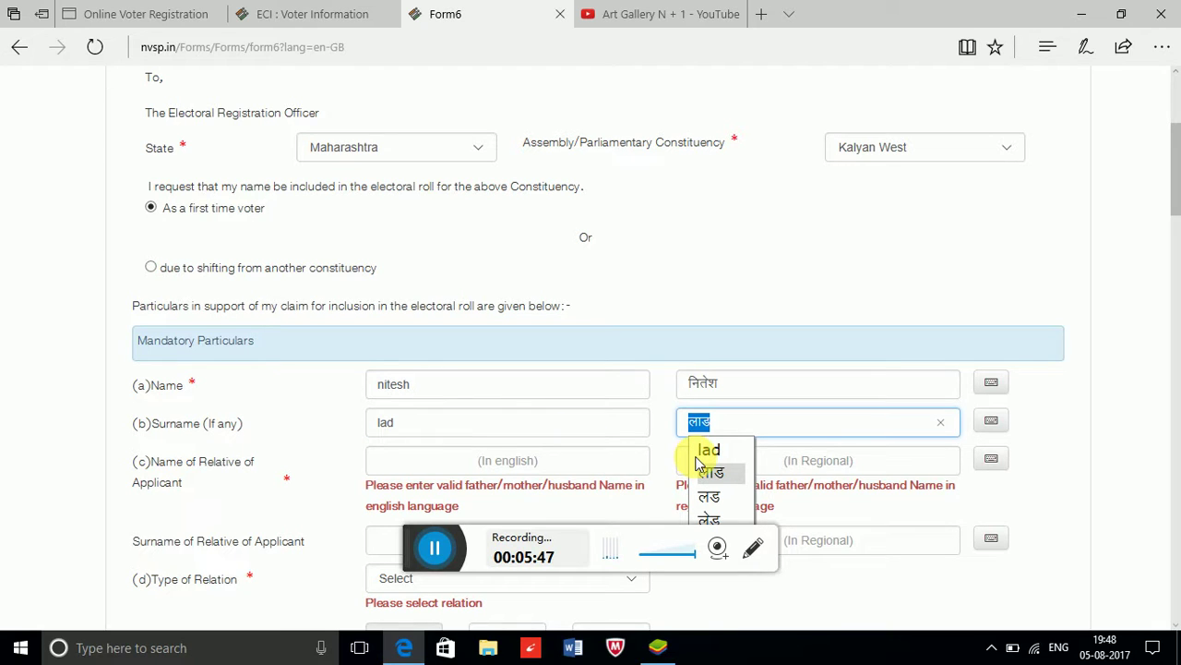
key("Tab")
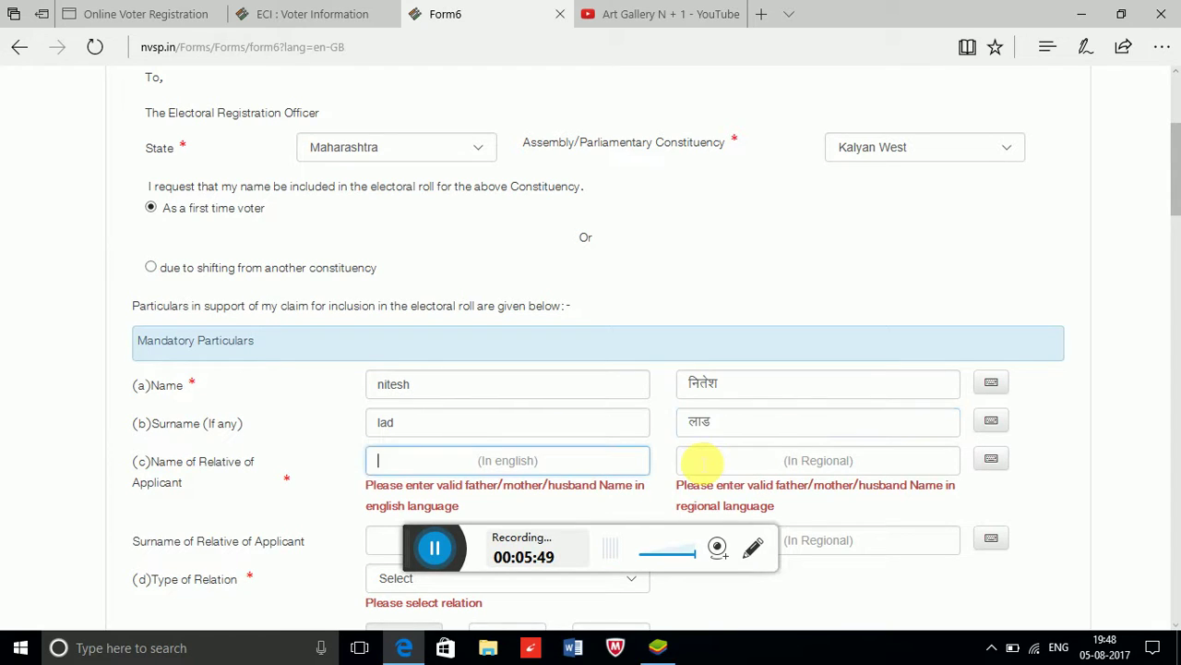
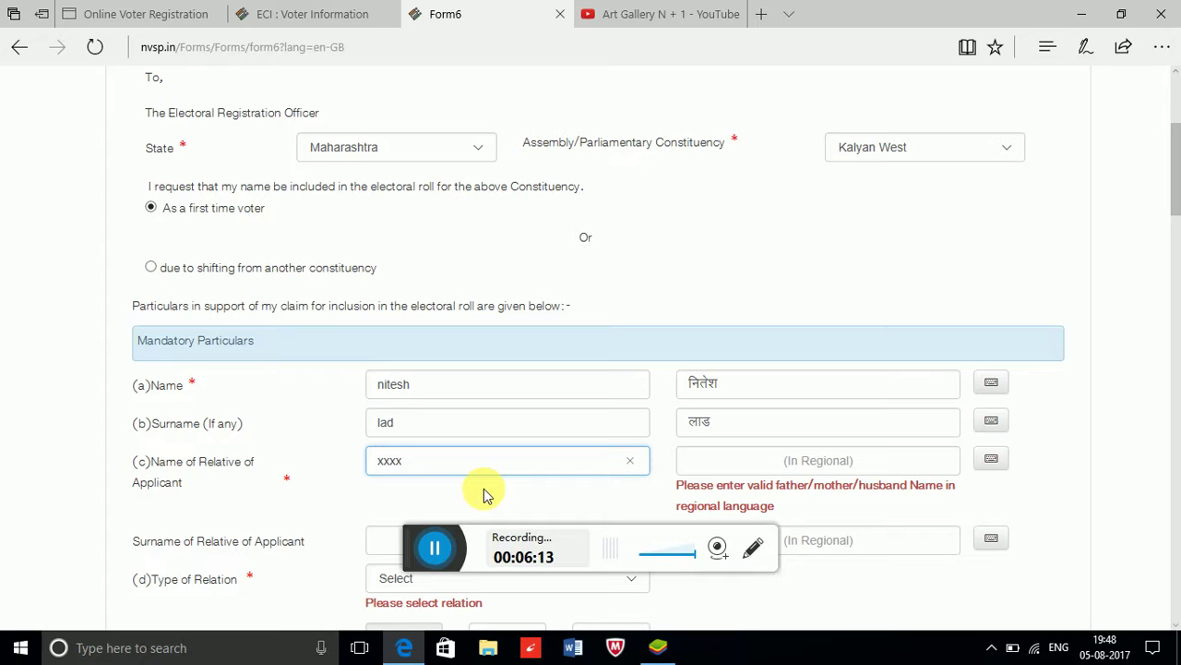
Replace the dummy relative name xxxx with abcd and accept its Hindi form एबीसीडी.
key("BackSpace")
key("BackSpace")
key("BackSpace")
key("BackSpace")
type("abcd")
key("Tab")
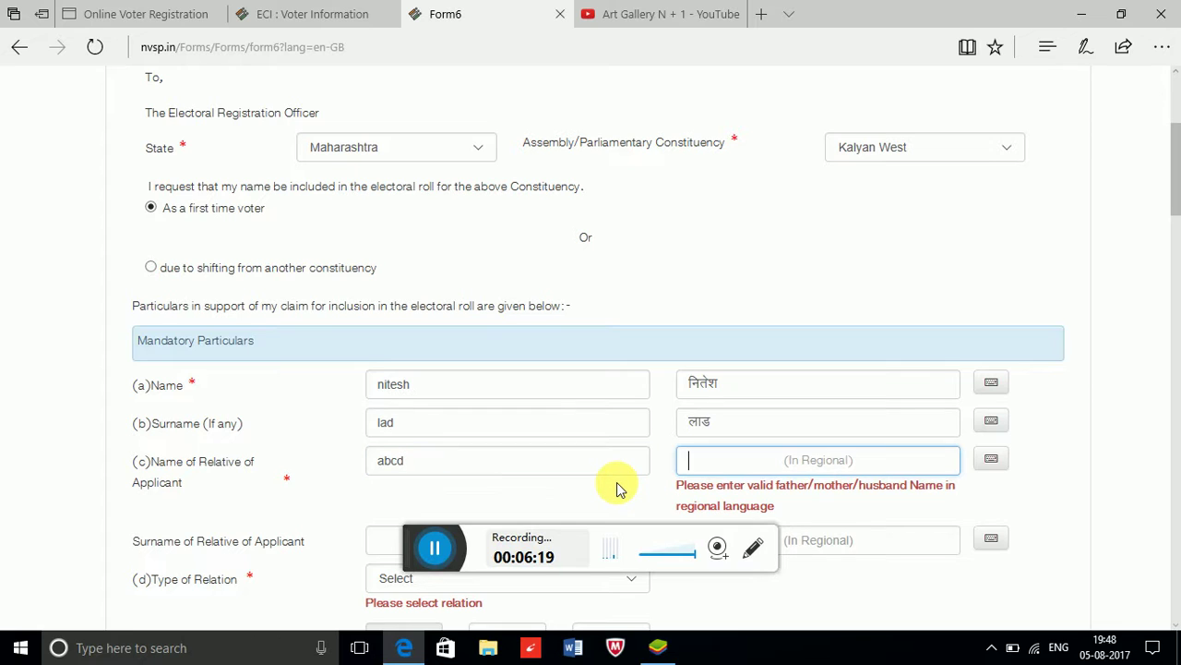
key("Tab")
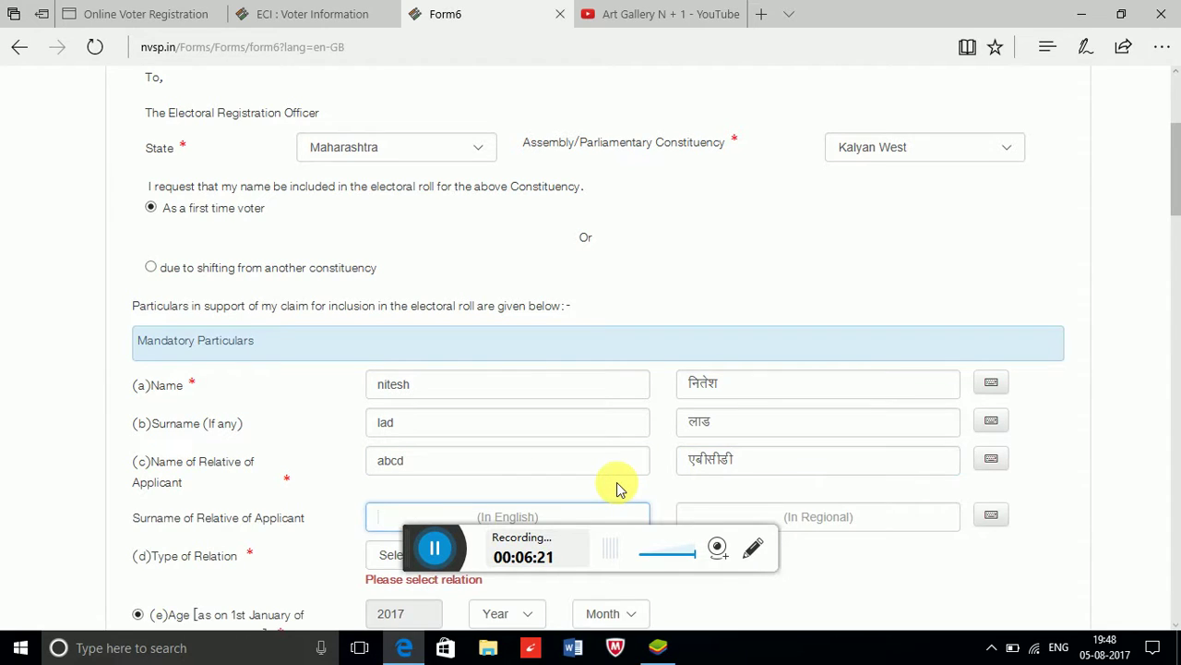
key("Tab")
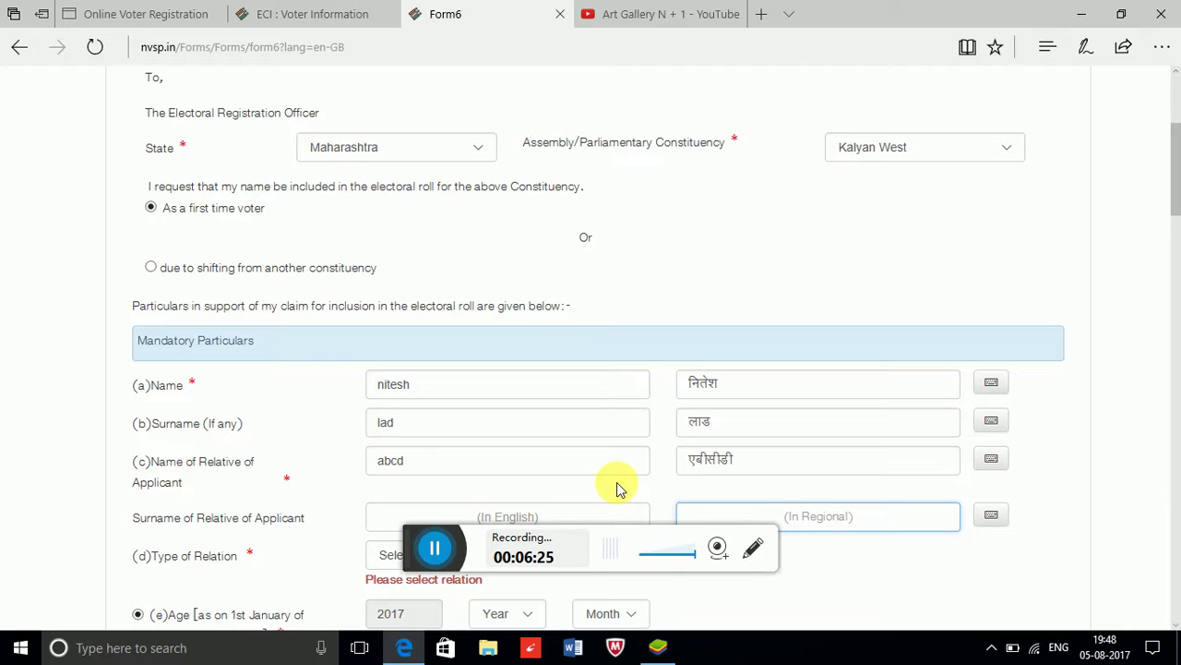
left_click(641, 490)
scroll(641, 491, "down", 3)
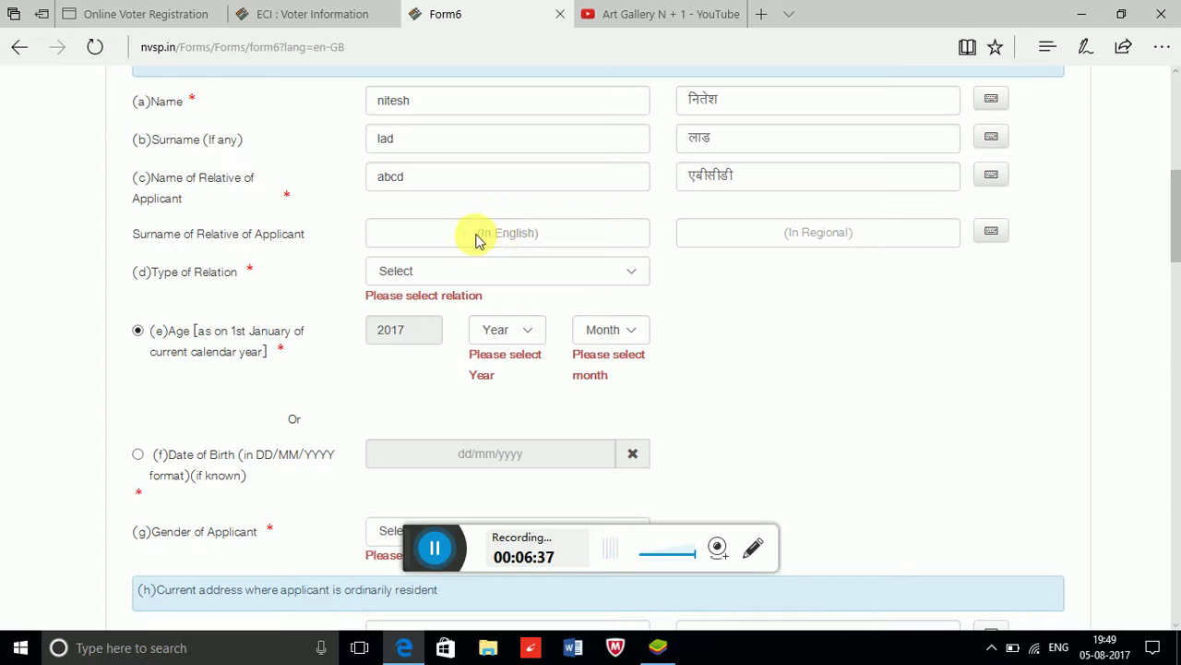
Enter the relative's surname lad and choose लाड as its Hindi transliteration.
left_click(435, 240)
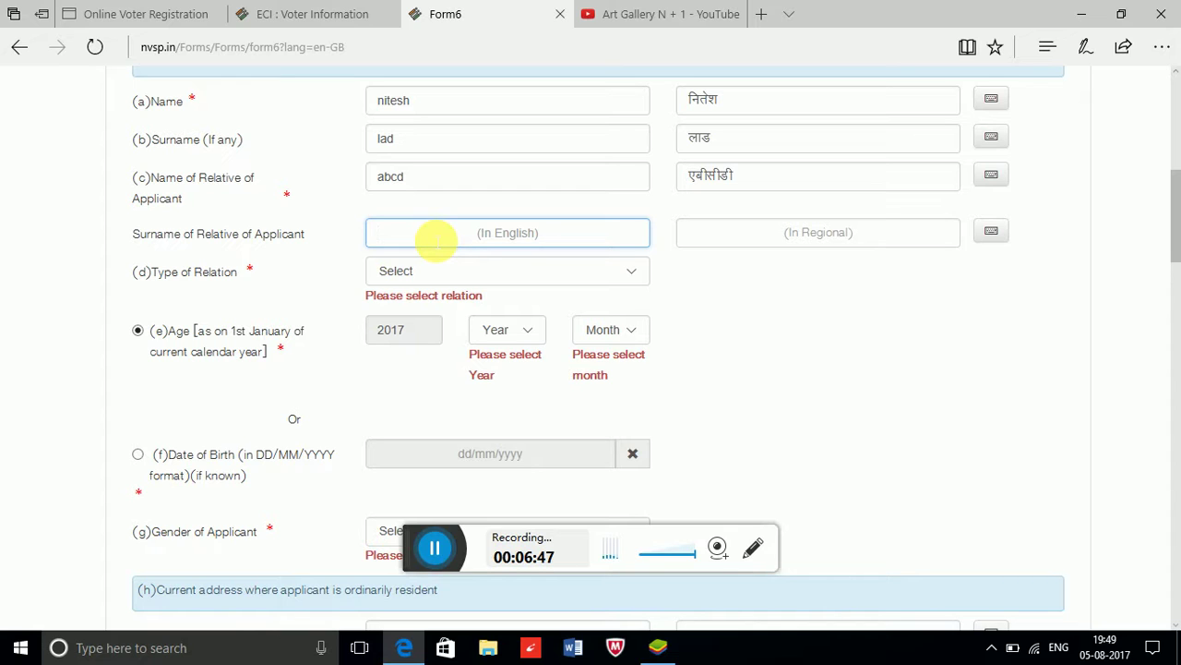
type("lad")
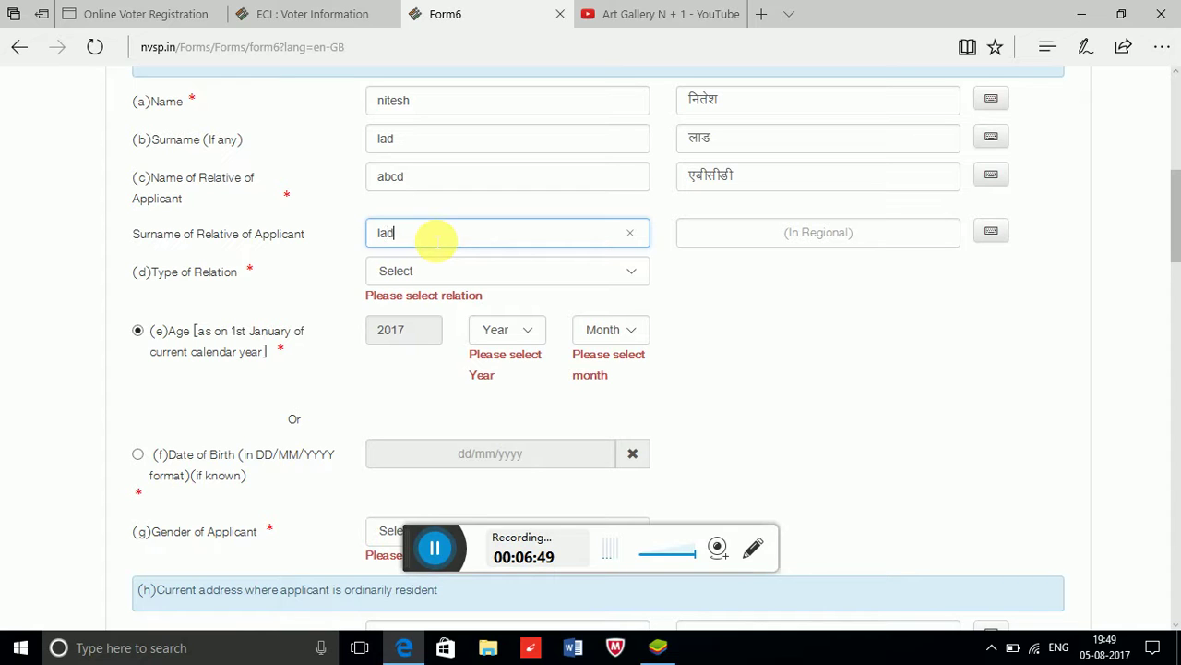
key("Tab")
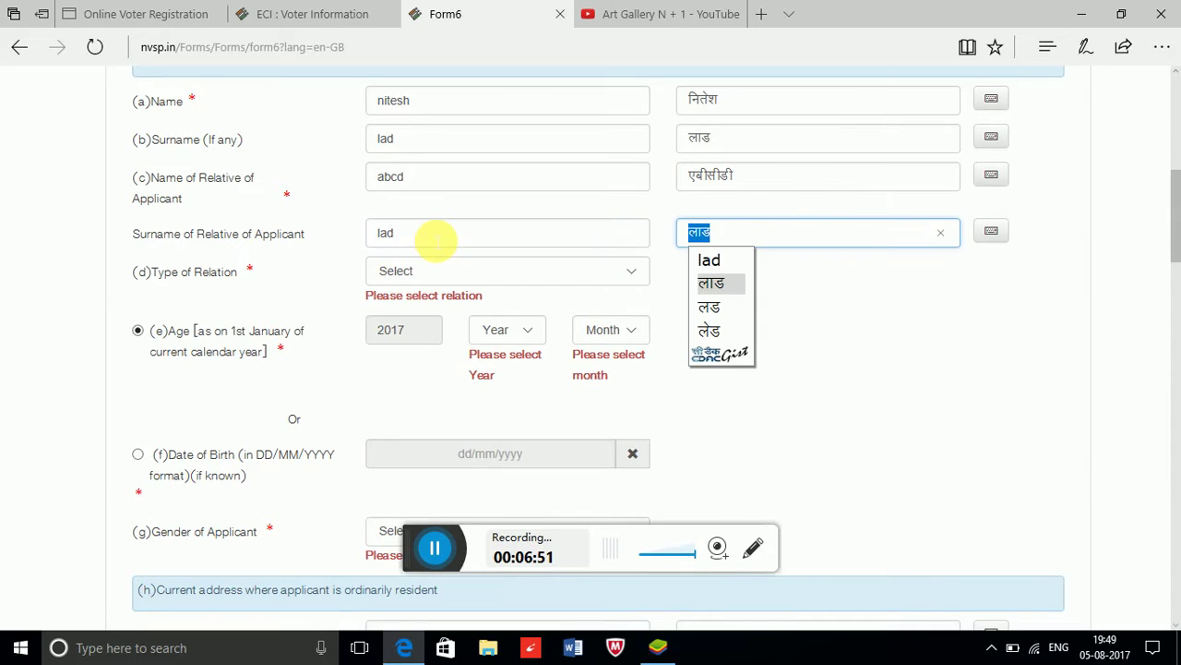
key("Tab")
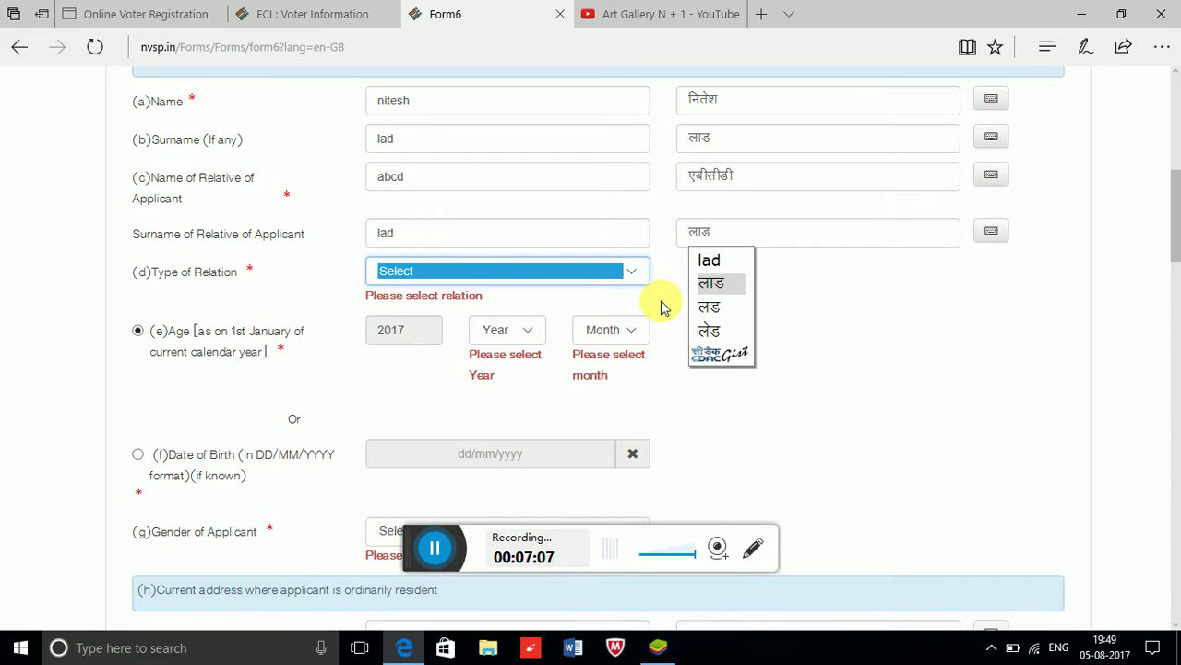
left_click(713, 285)
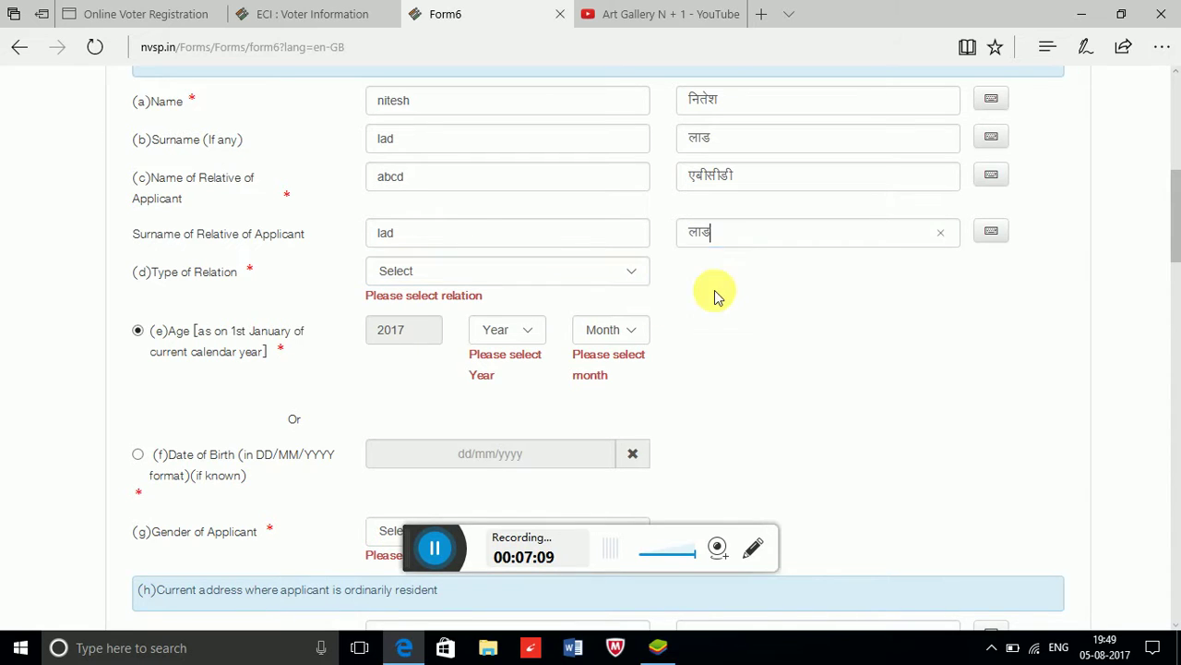
left_click(631, 277)
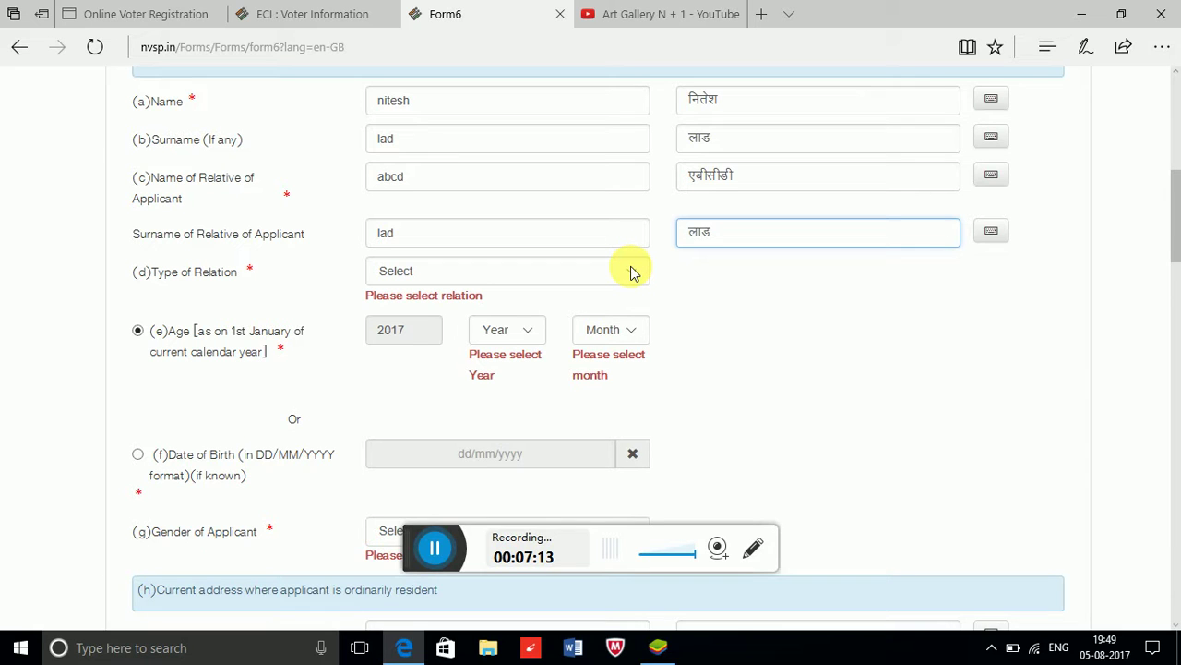
left_click(633, 279)
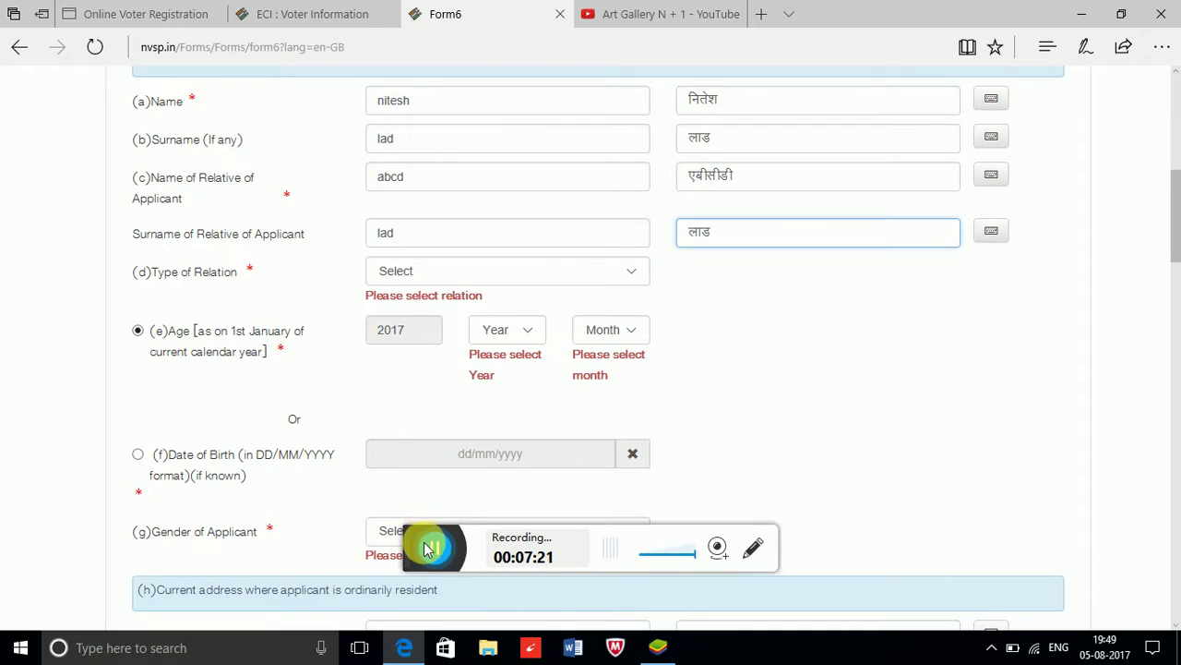
Set the Type of Relation dropdown to Father.
key("Tab")
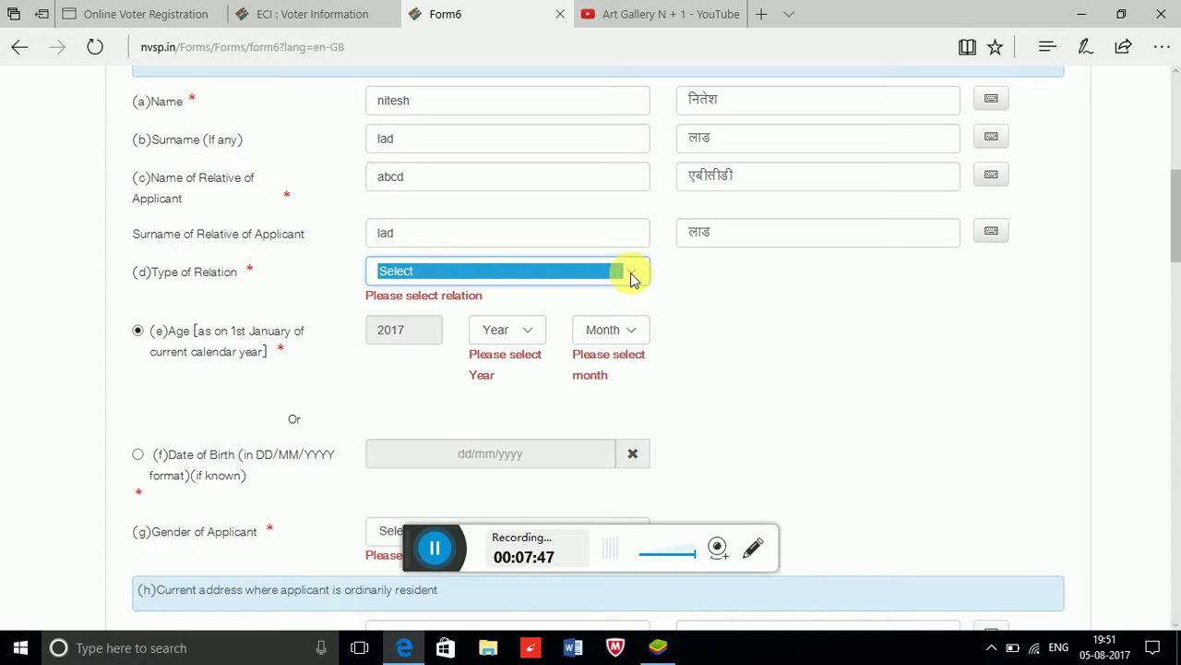
key("Down")
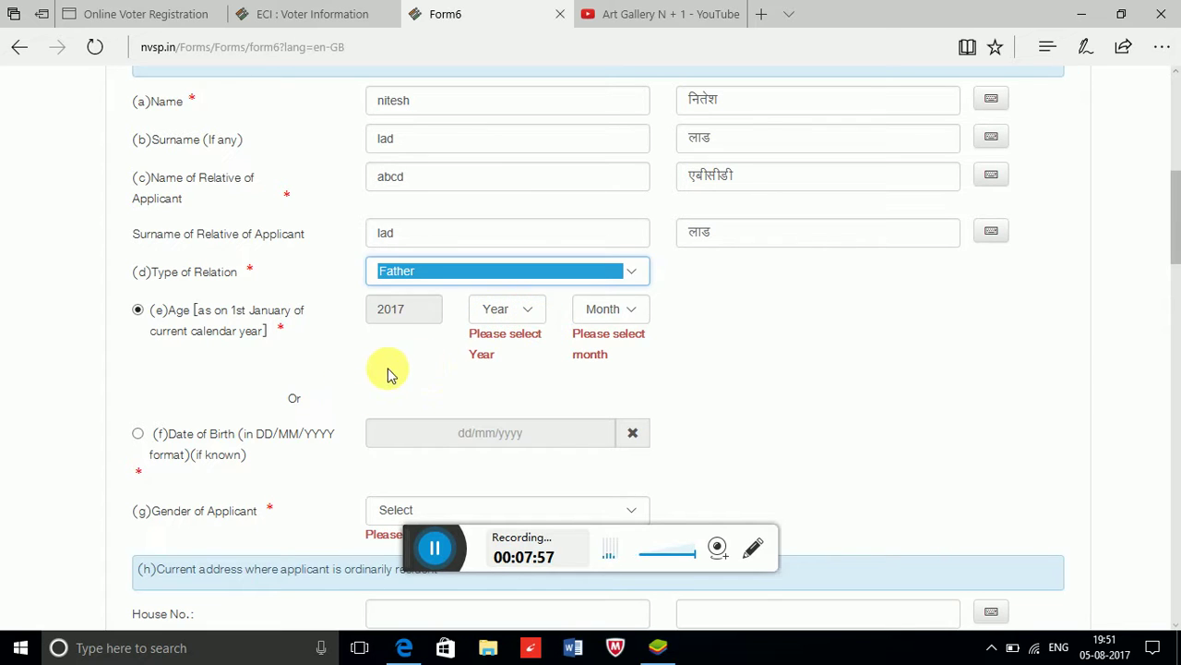
left_click(559, 345)
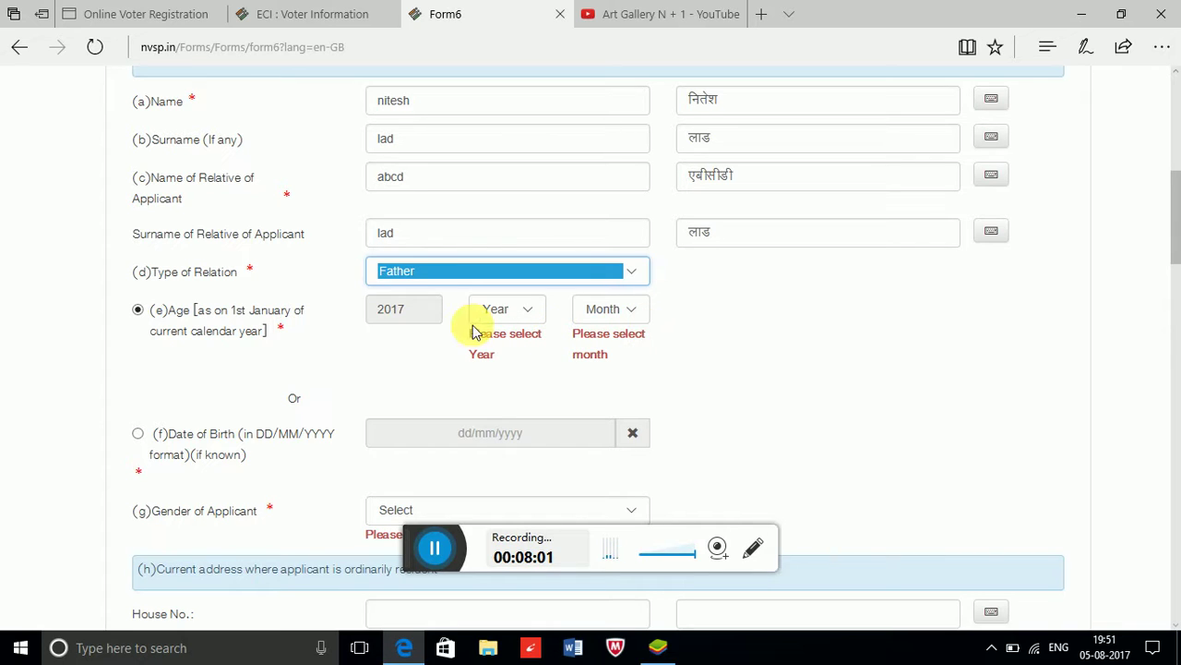
left_click(138, 432)
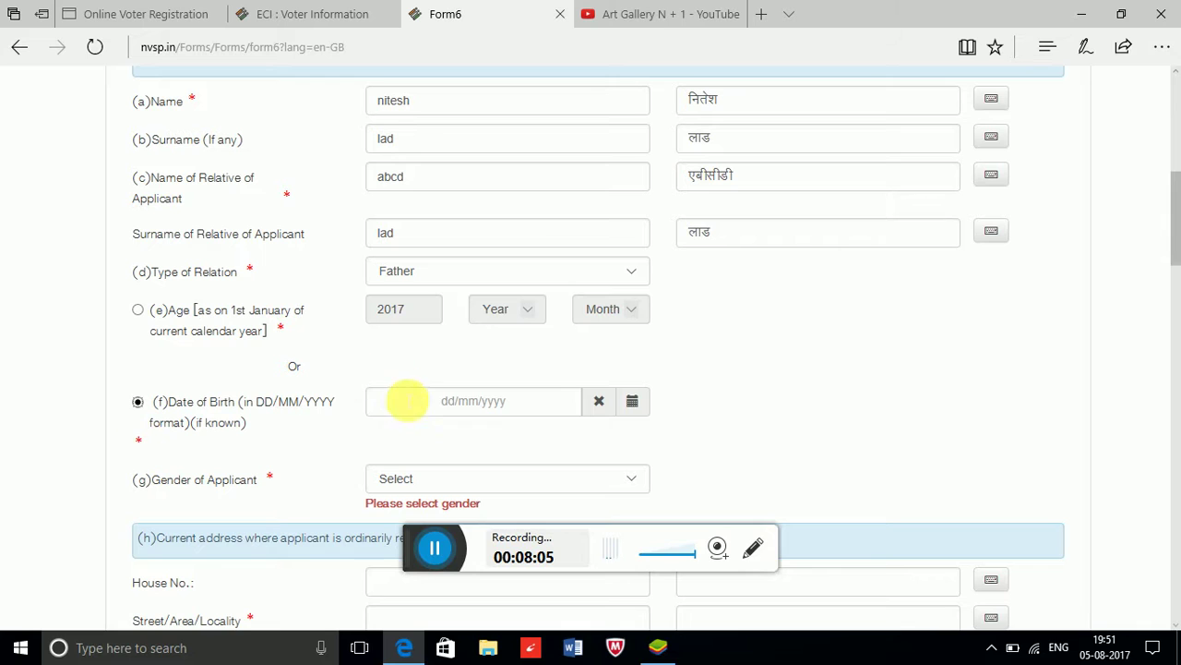
left_click(429, 406)
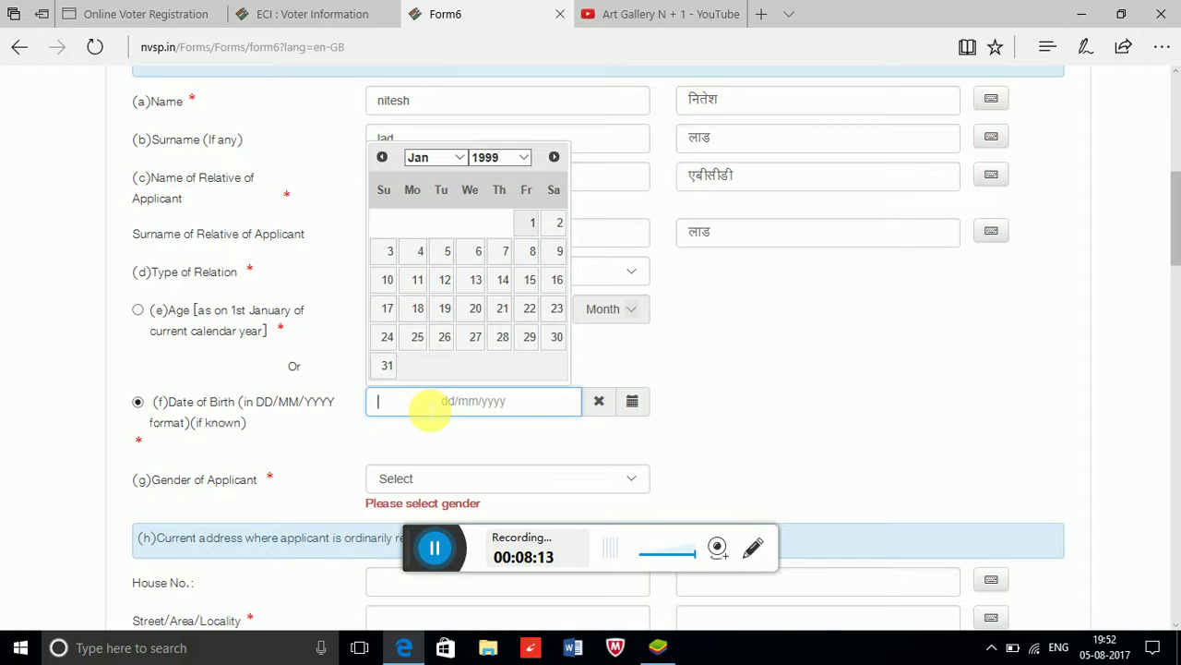
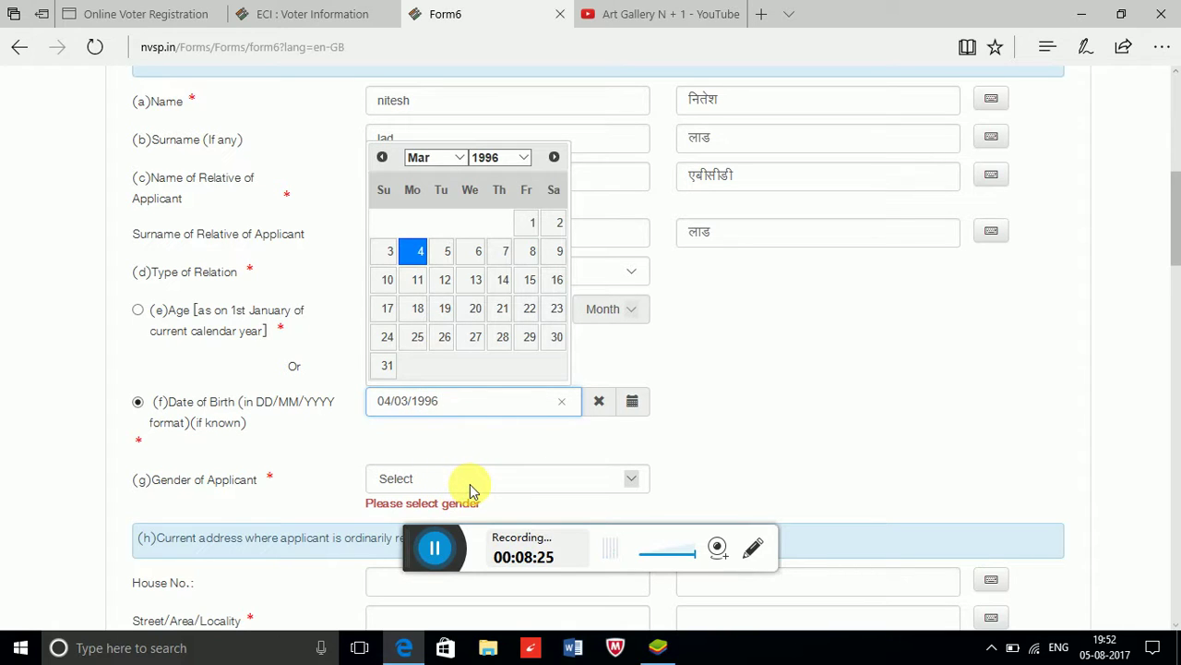
Set the applicant's gender to Male.
left_click(632, 481)
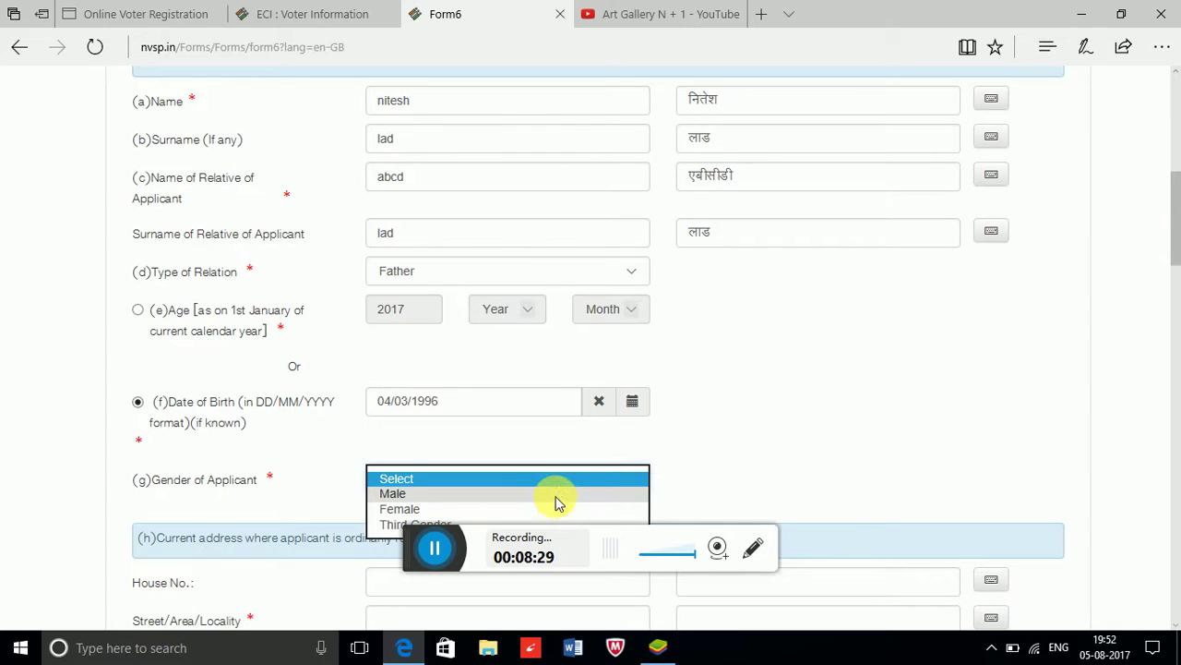
left_click(559, 494)
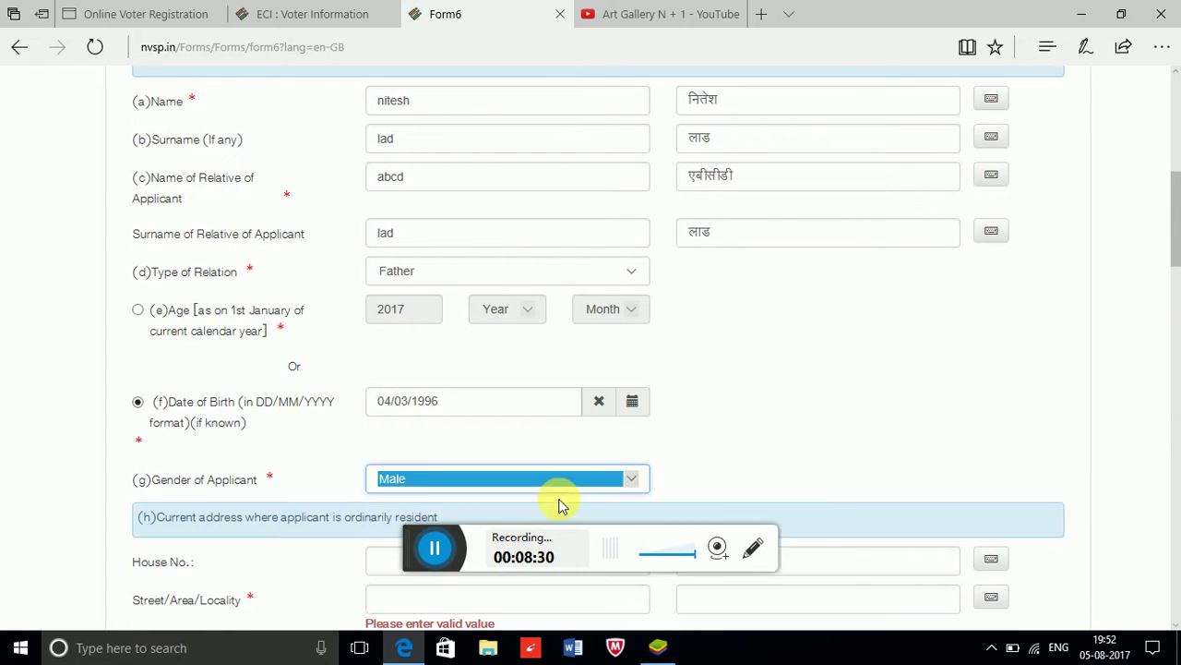
left_click(757, 452)
scroll(757, 452, "down", 4)
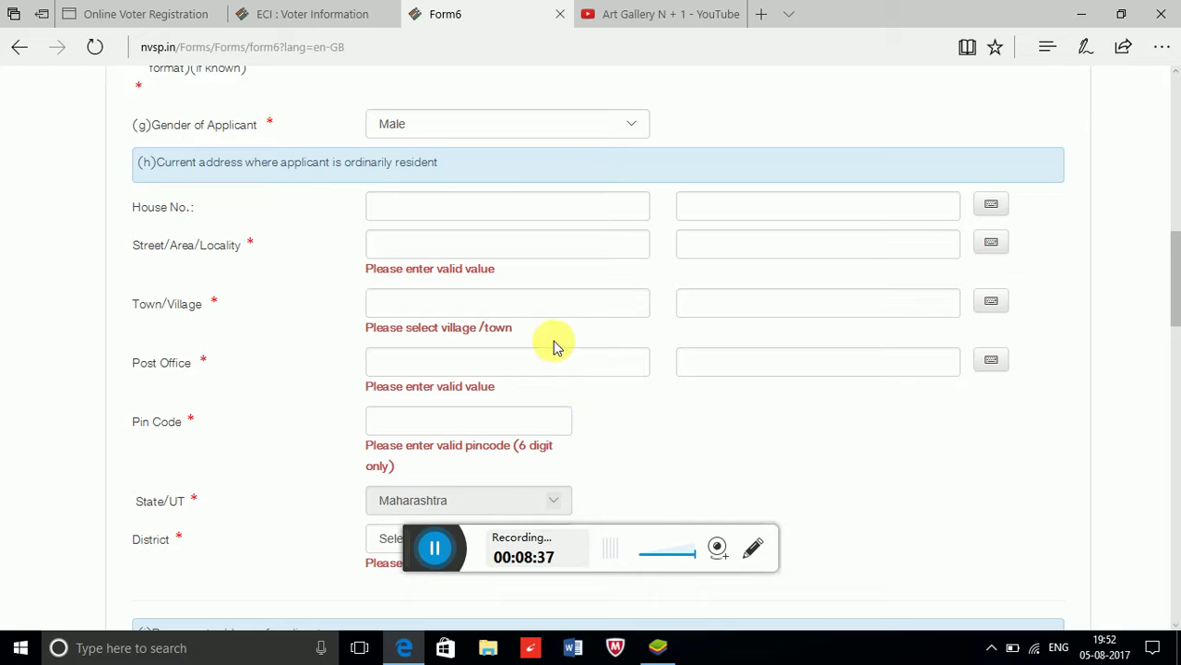
left_click(494, 211)
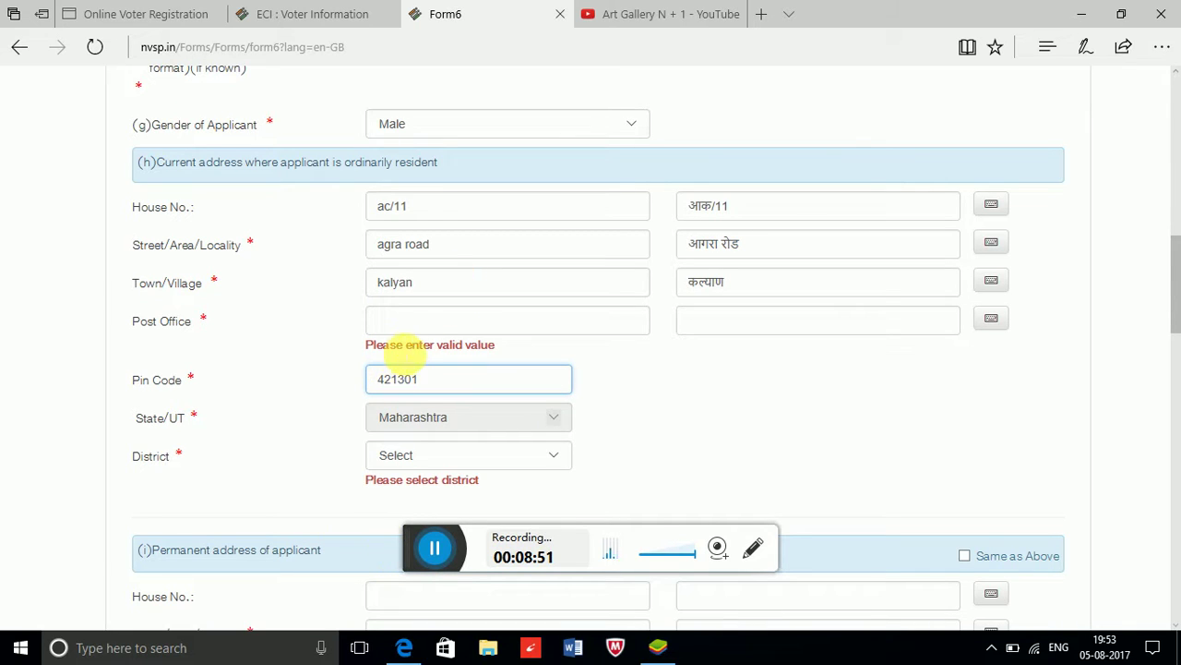
left_click(421, 321)
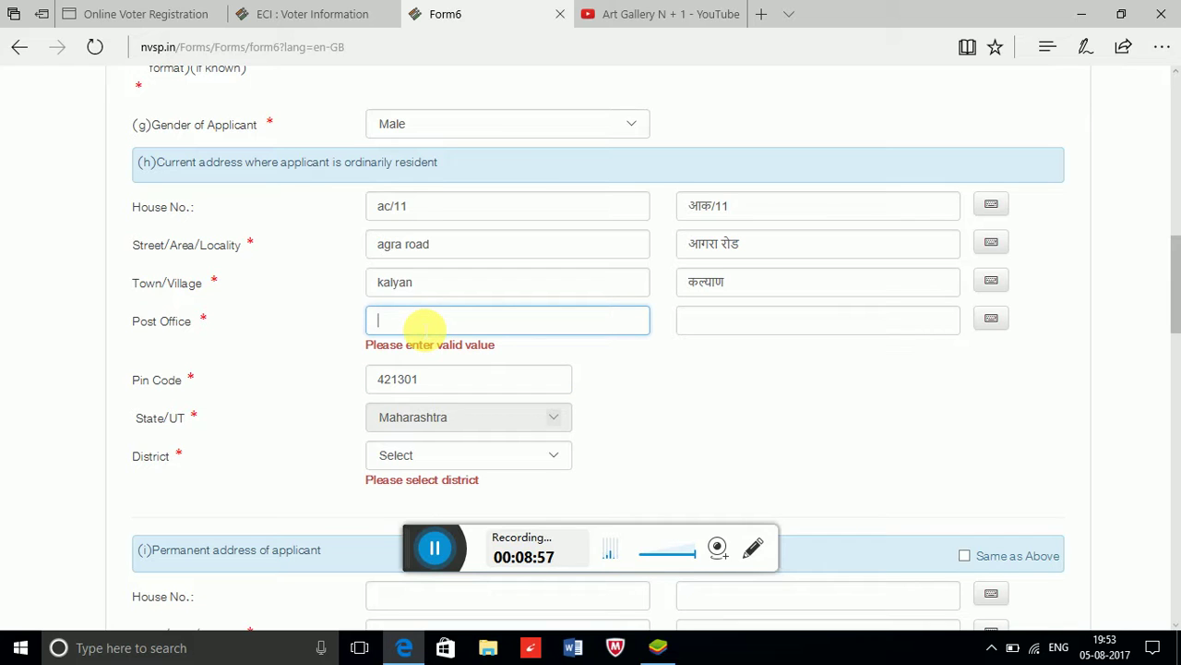
type("kalyan station post o")
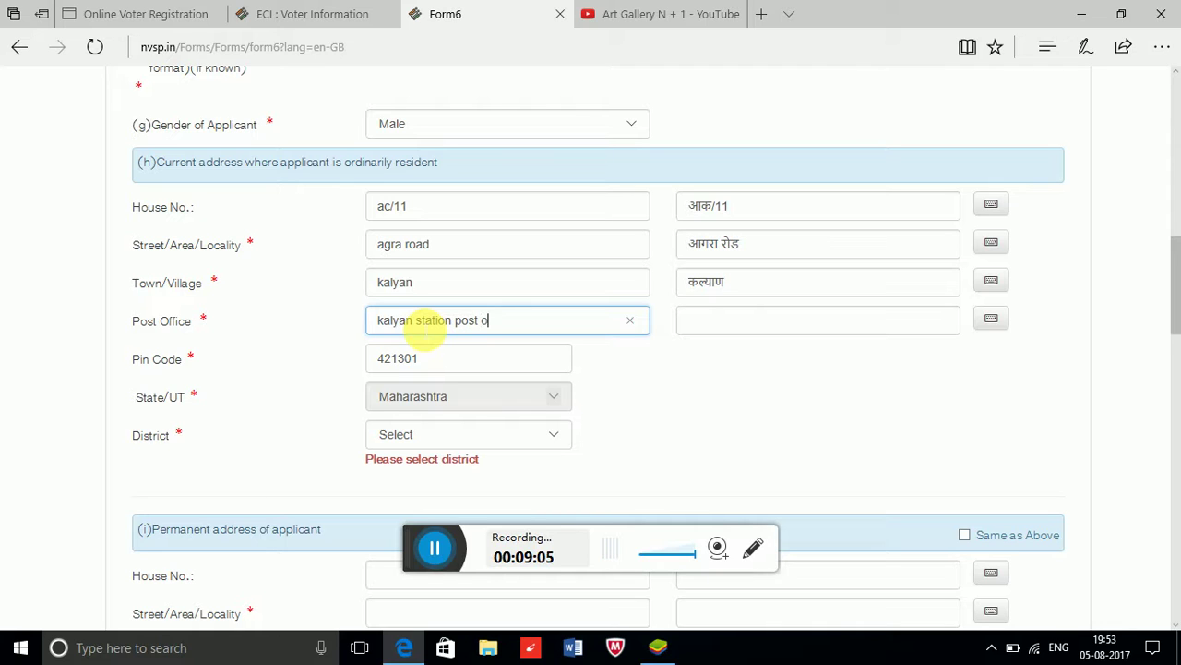
type("ffice")
key("Tab")
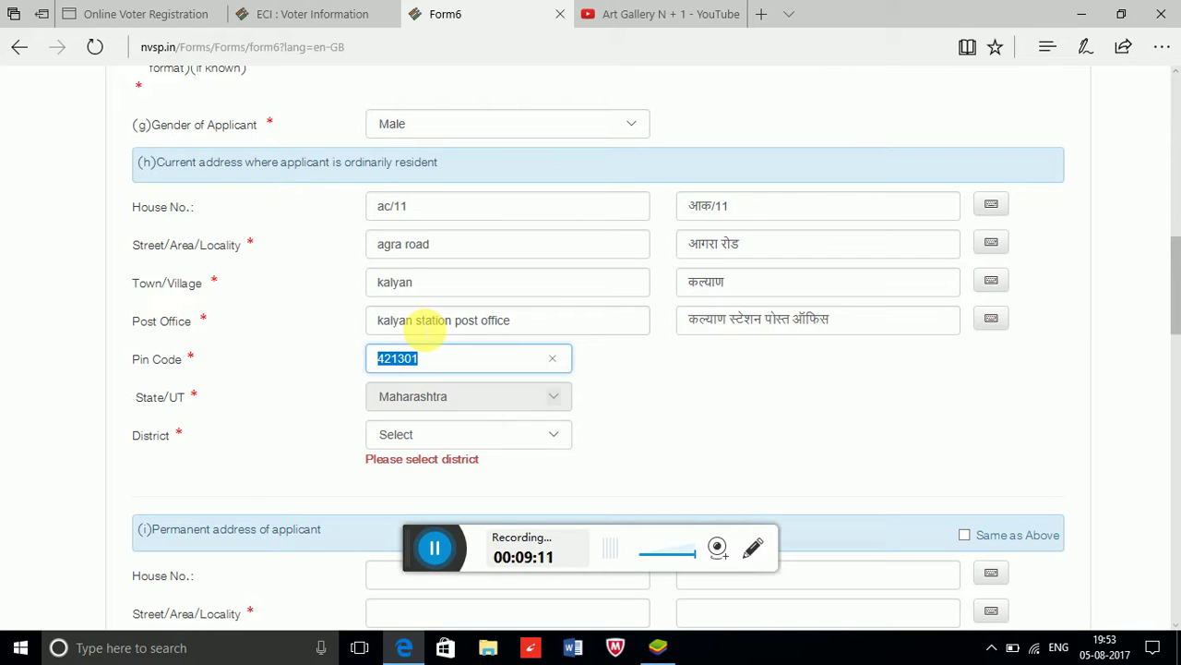
key("Tab")
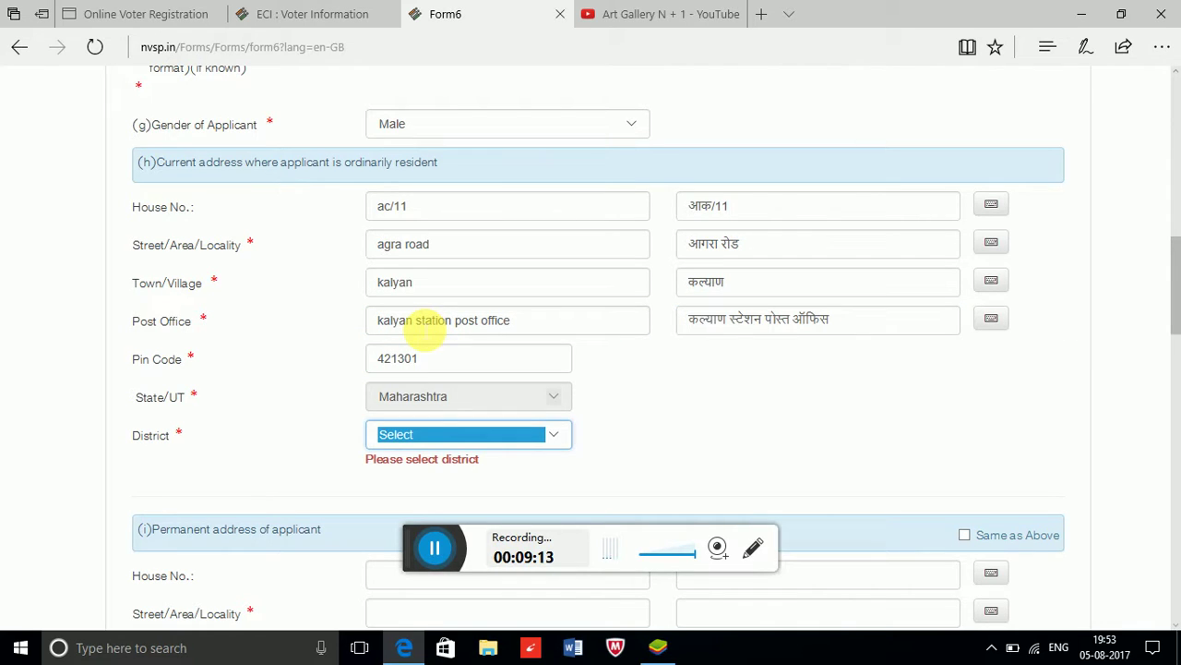
key("t")
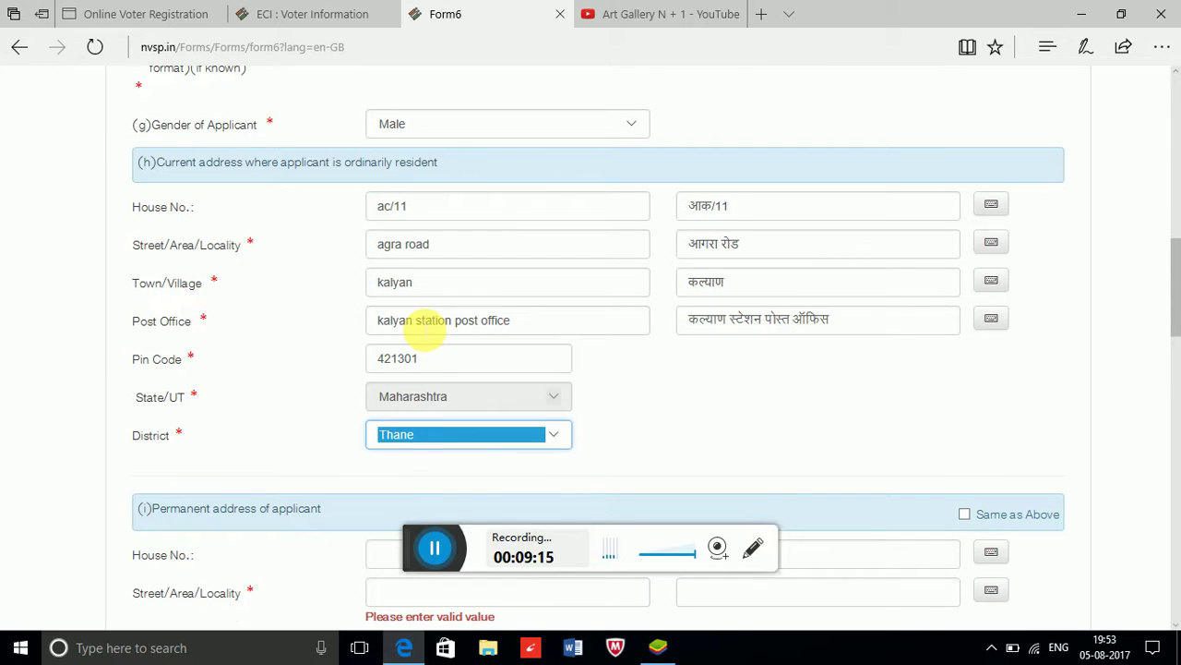
key("Tab")
scroll(431, 331, "down", 4)
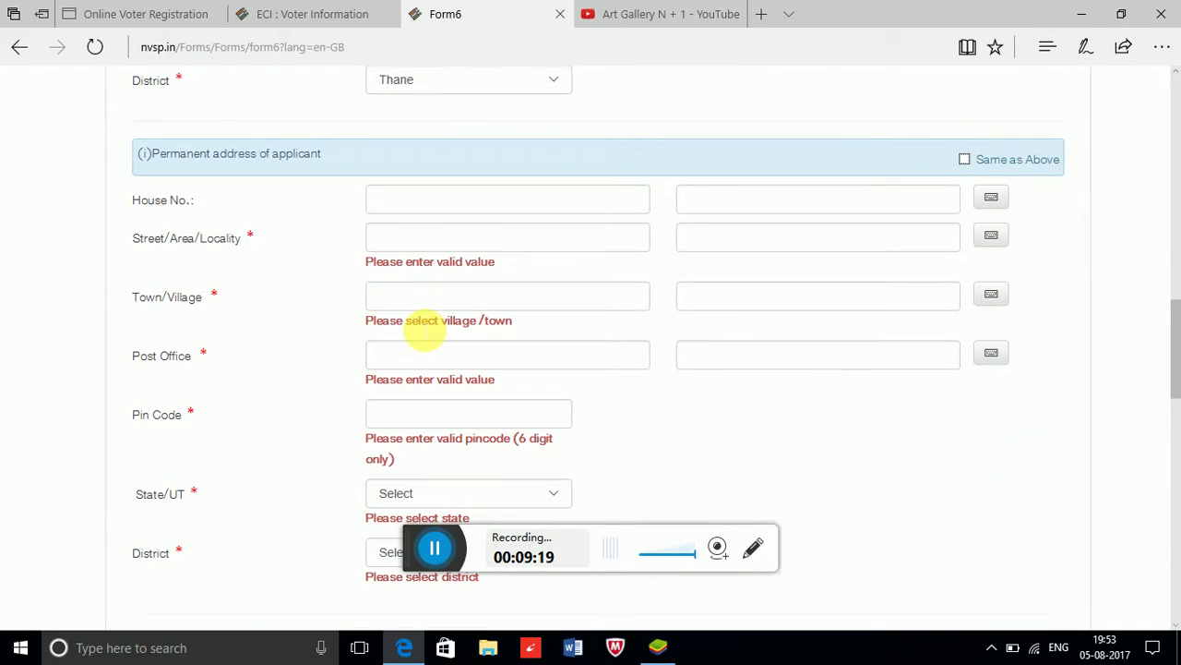
scroll(424, 333, "up", 5)
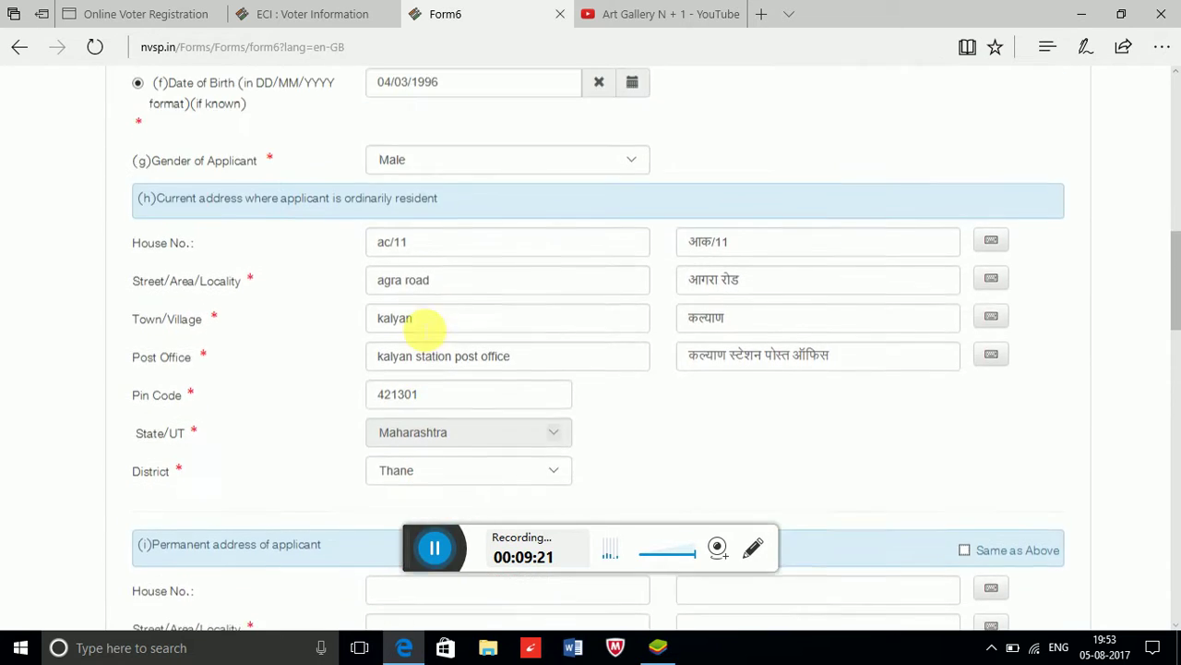
scroll(423, 325, "down", 1)
scroll(424, 327, "down", 4)
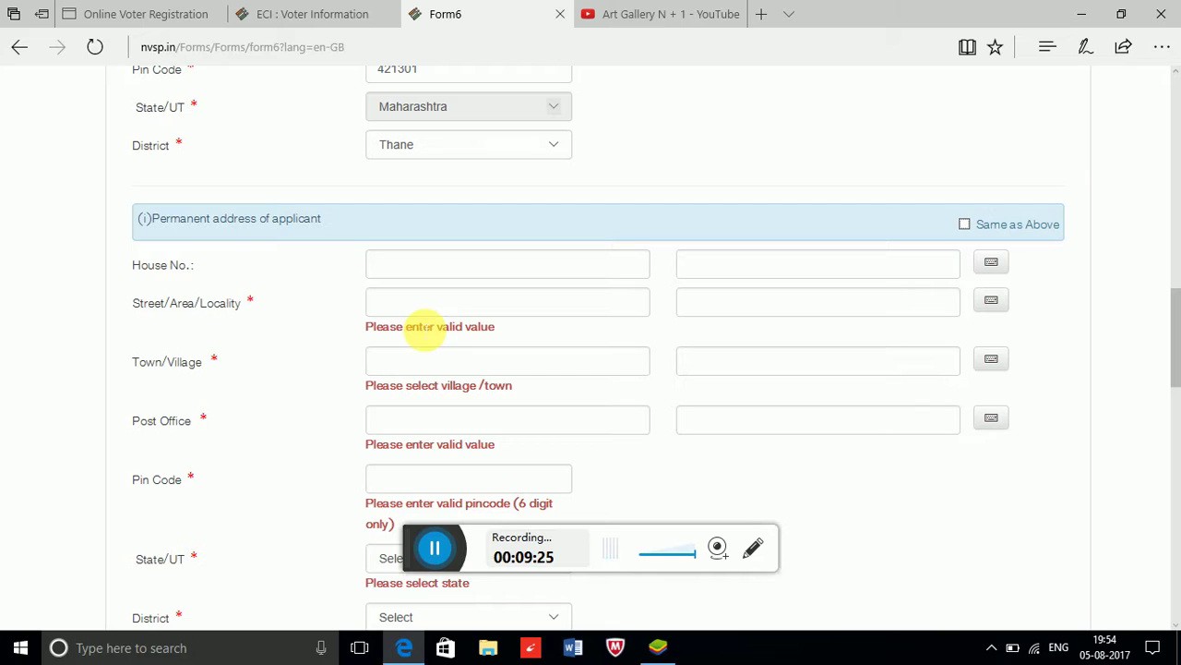
left_click(965, 225)
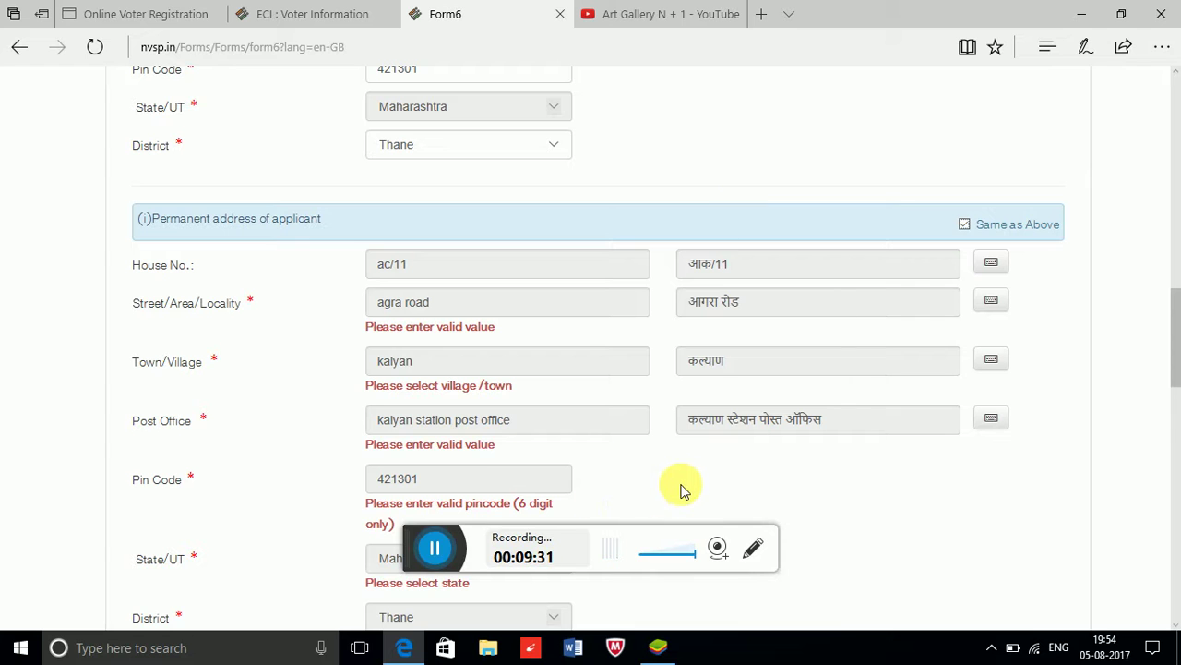
scroll(710, 485, "down", 1)
scroll(710, 483, "down", 3)
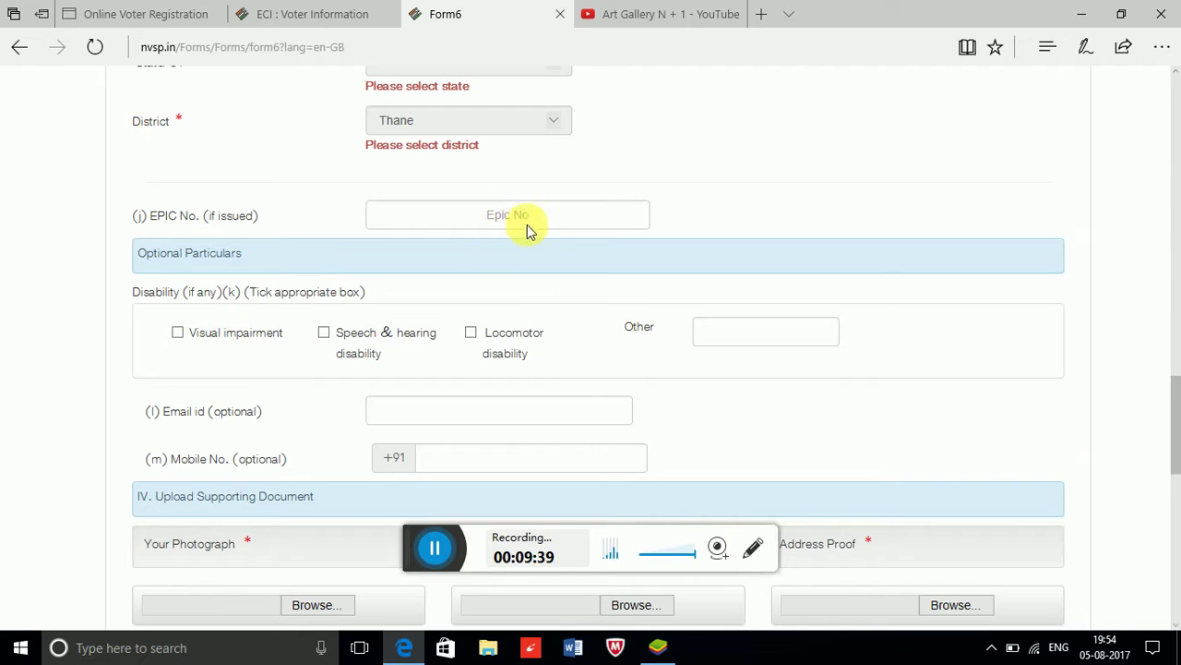
scroll(658, 152, "up", 15)
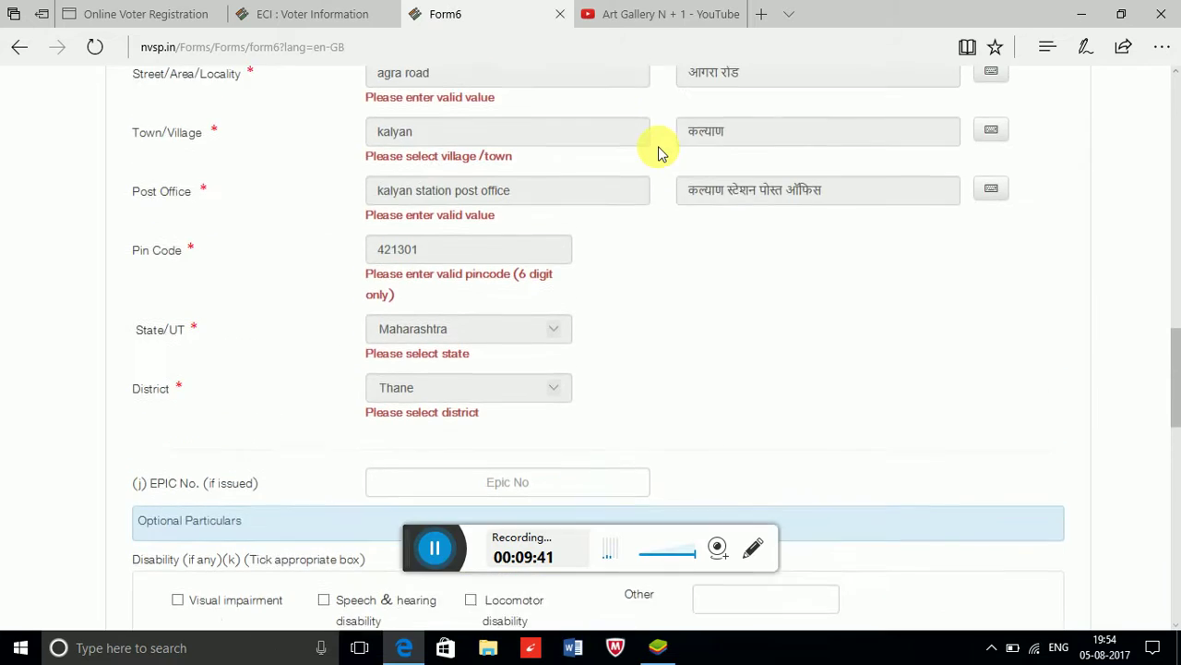
scroll(658, 148, "down", 3)
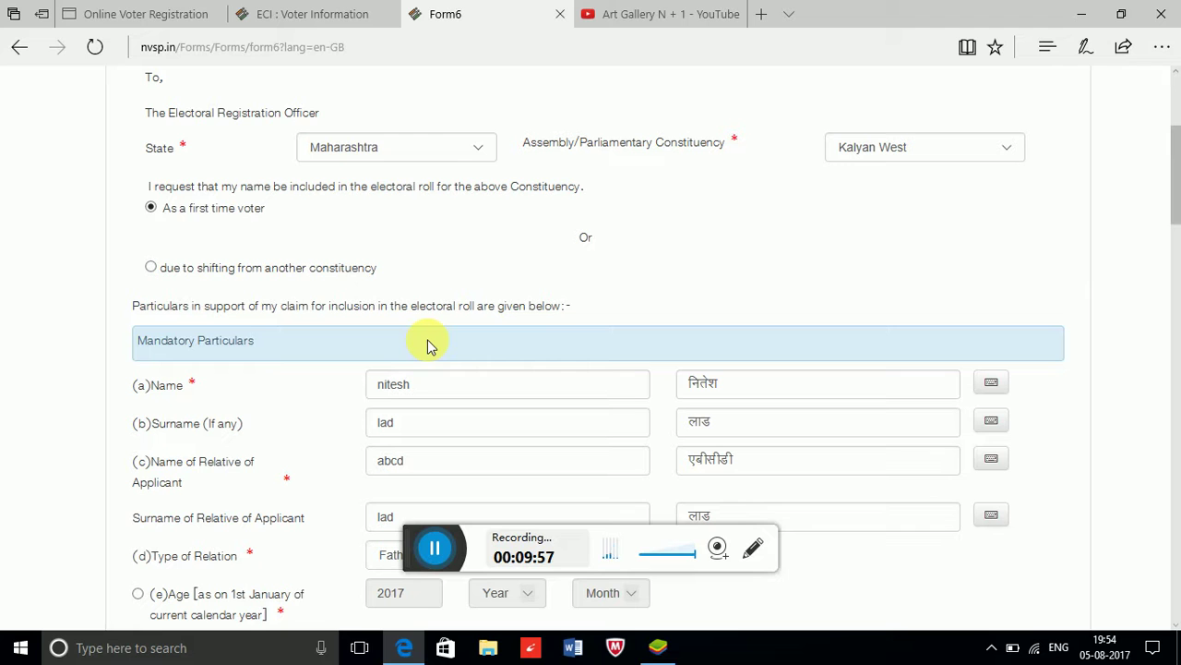
scroll(427, 346, "down", 1)
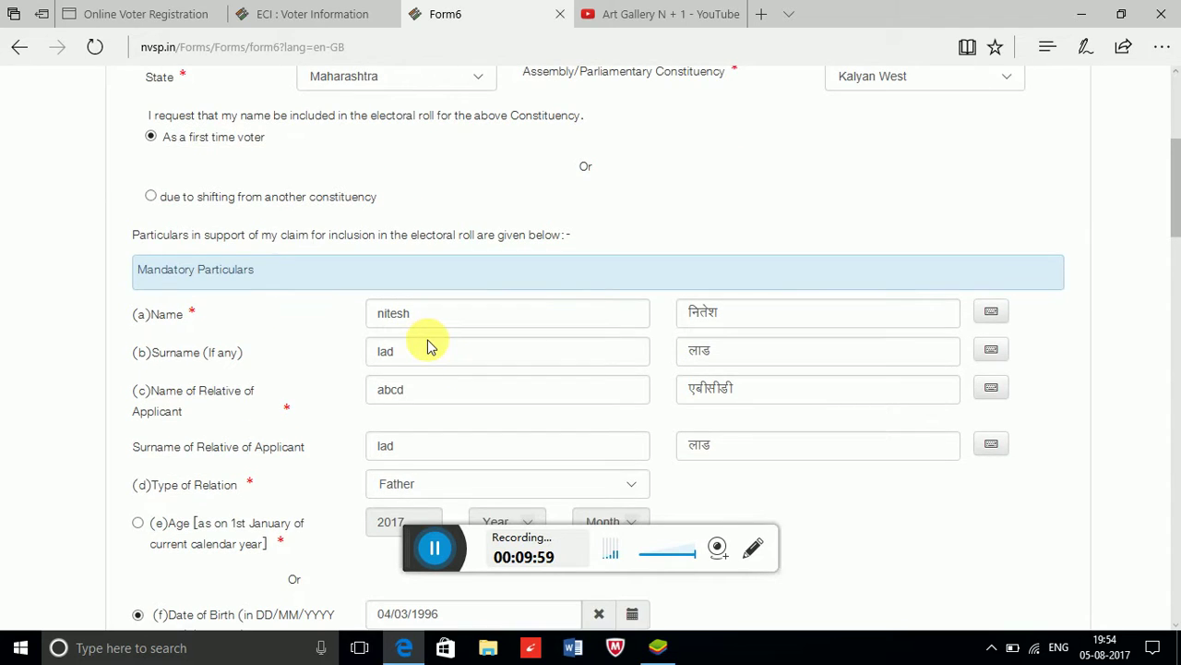
scroll(427, 346, "down", 9)
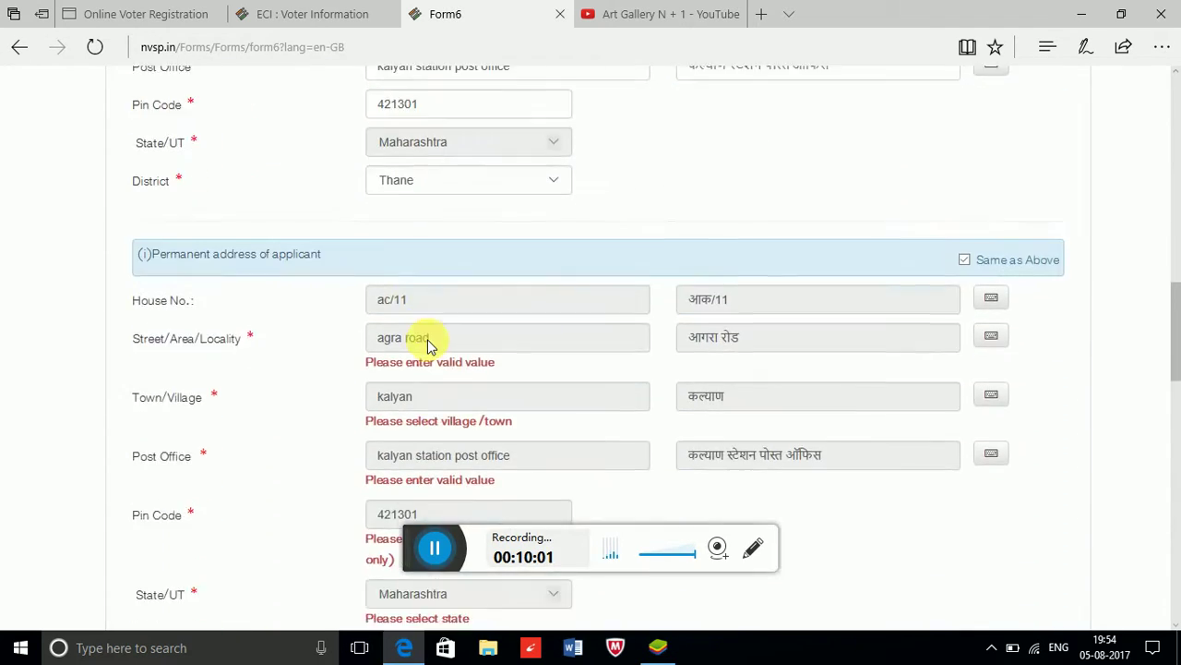
scroll(427, 346, "down", 8)
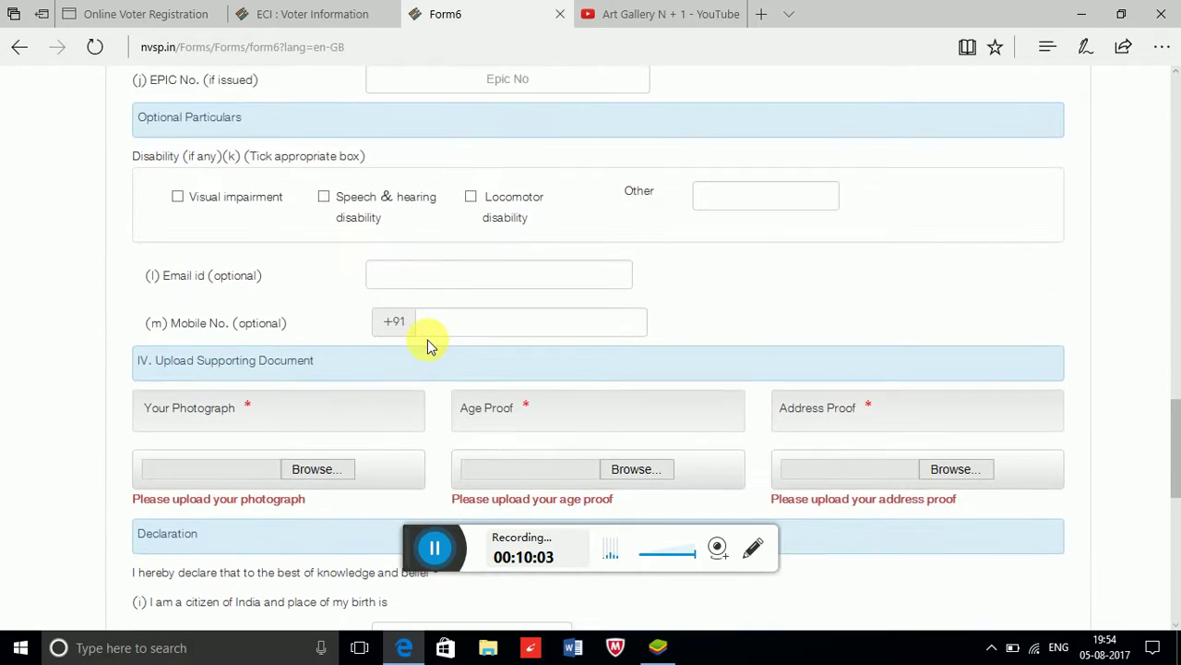
scroll(427, 346, "up", 4)
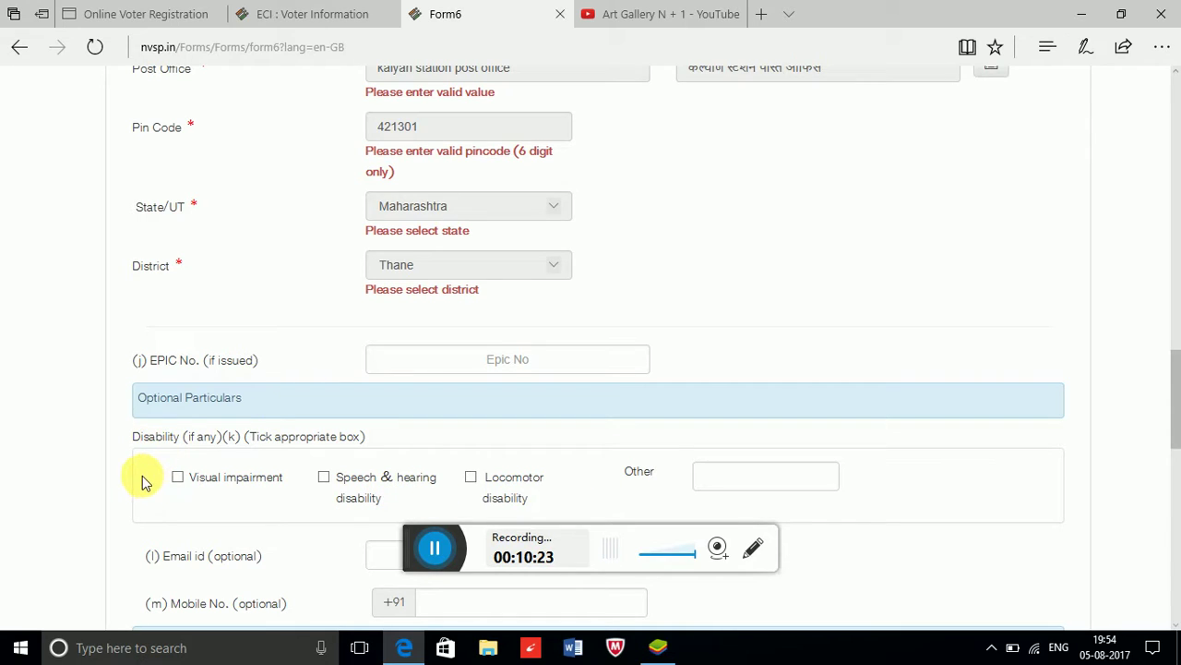
Enter the applicant's mobile number and e-mail ID, replacing the invalid mobile number with a valid one.
scroll(120, 540, "down", 3)
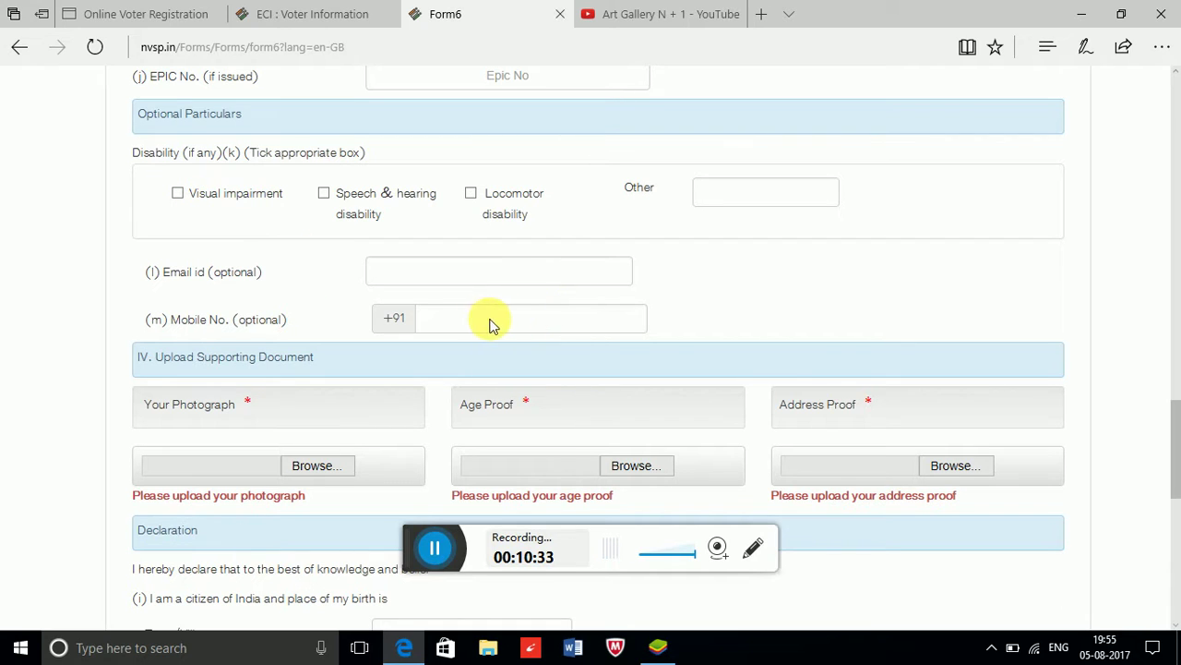
left_click(436, 328)
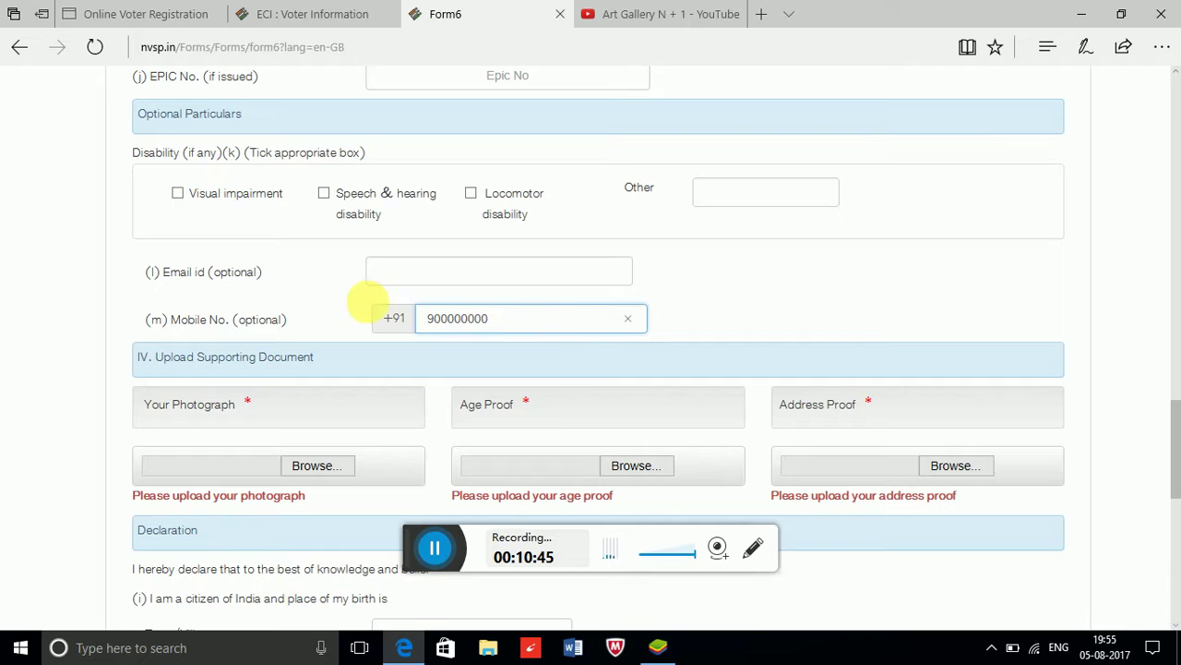
left_click(403, 279)
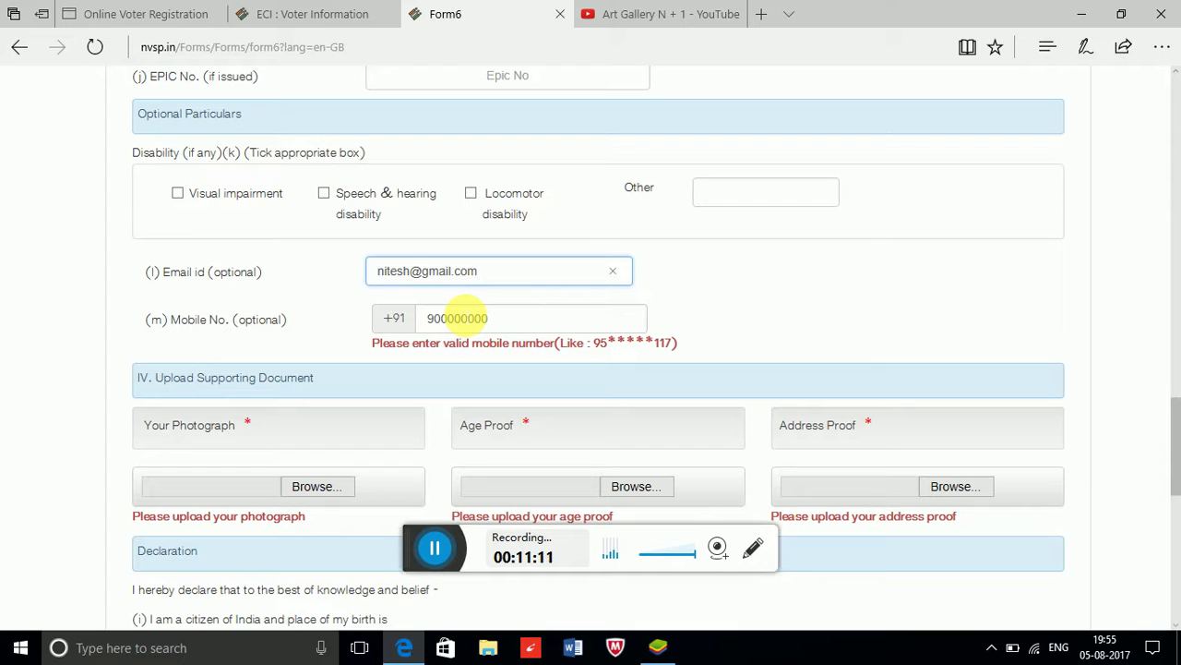
double_click(457, 316)
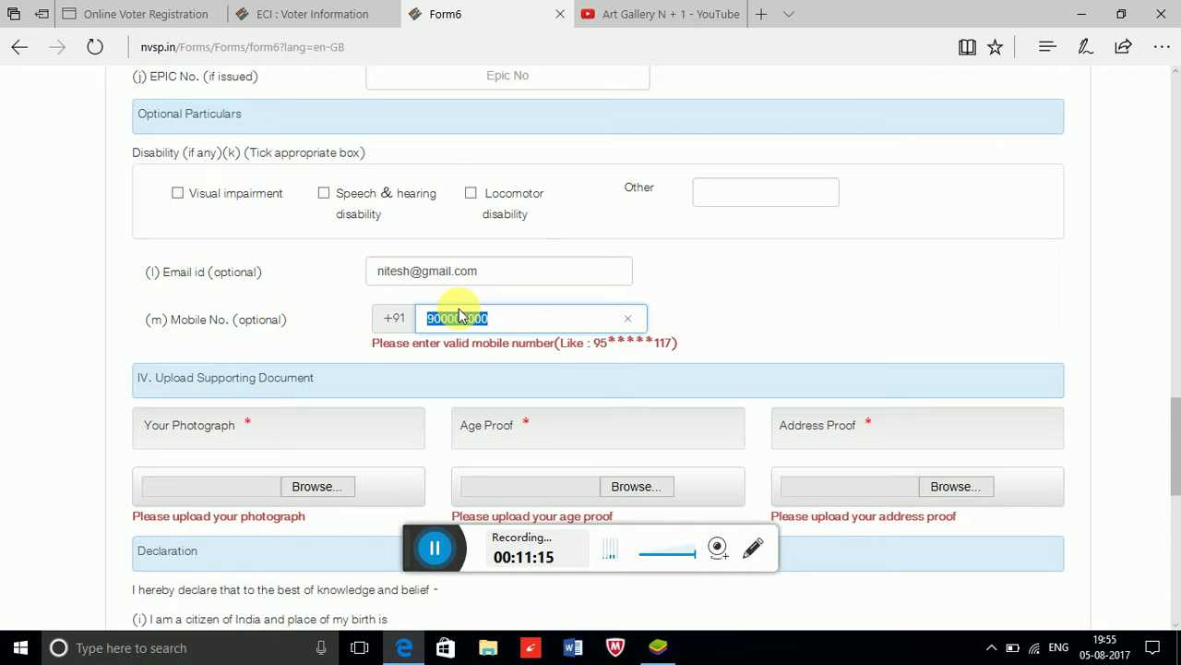
key("BackSpace")
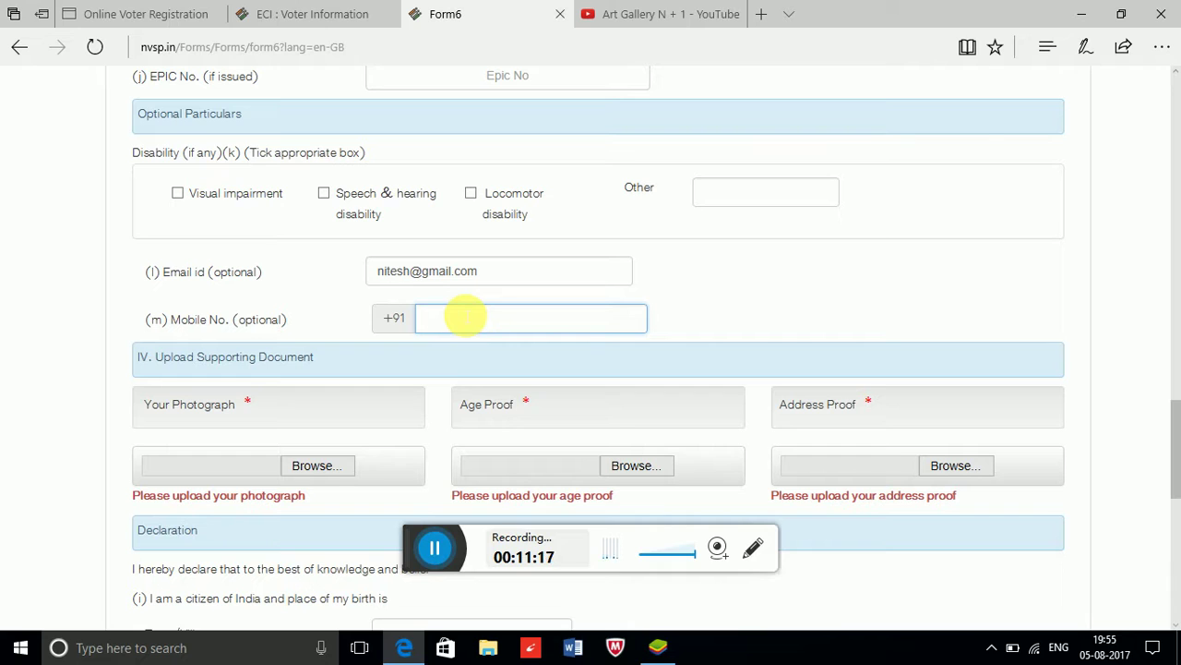
type("97")
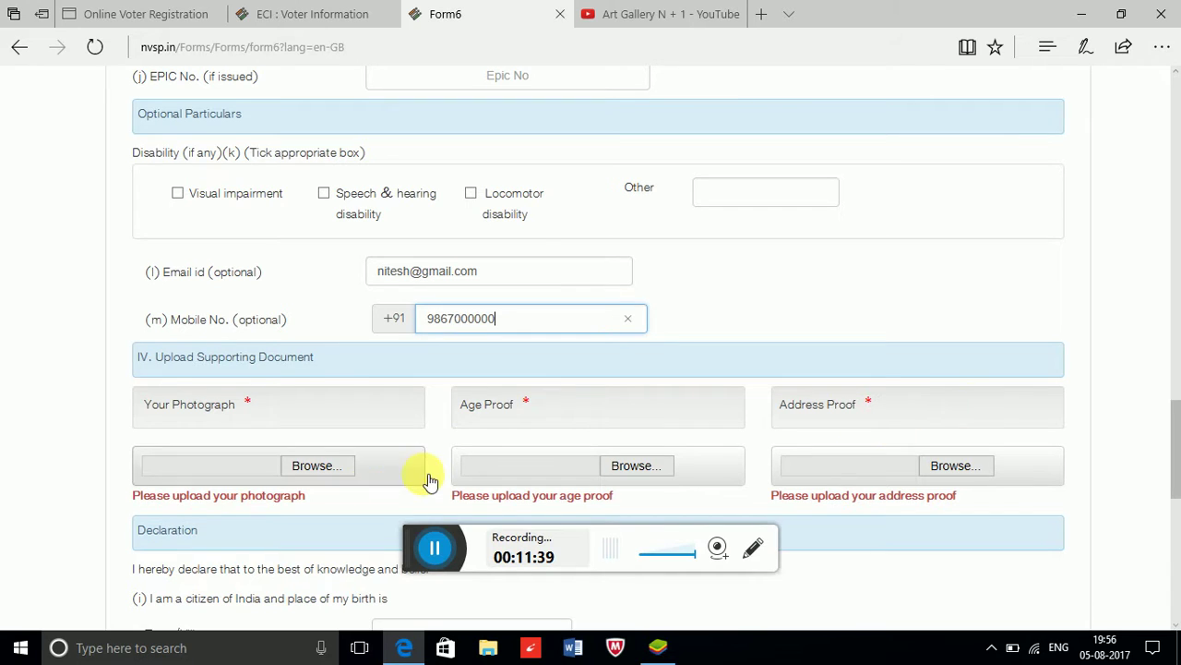
Upload m(01-32)_gr.jpg from the Desktop as the applicant's photograph.
left_click(314, 469)
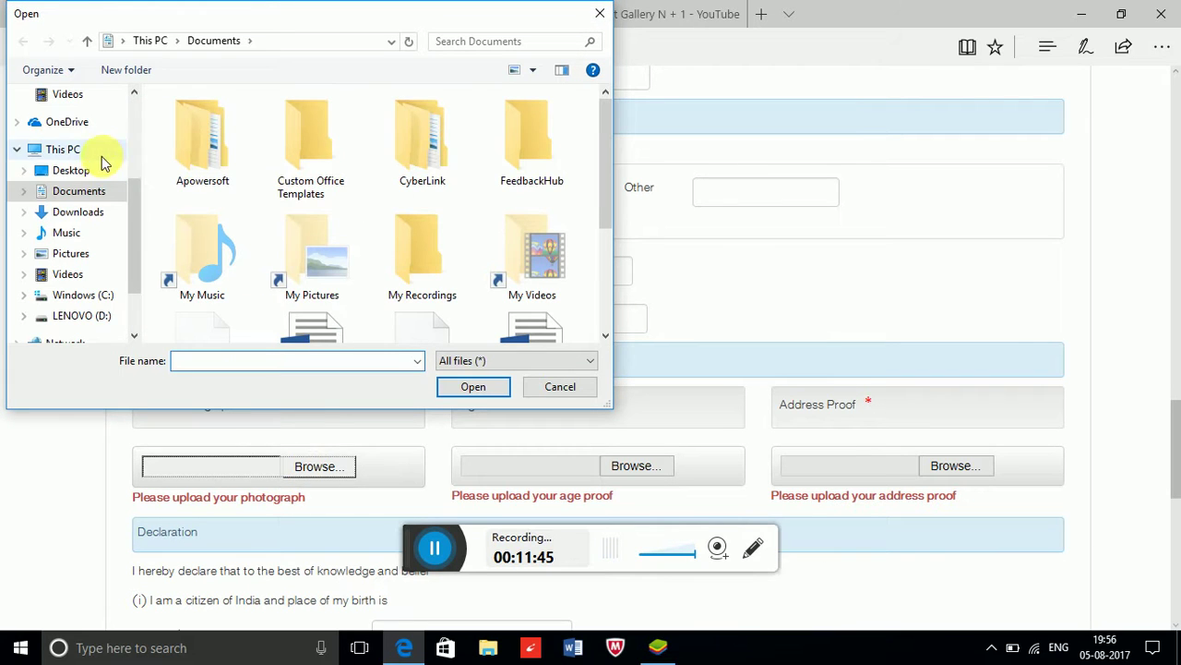
left_click(78, 193)
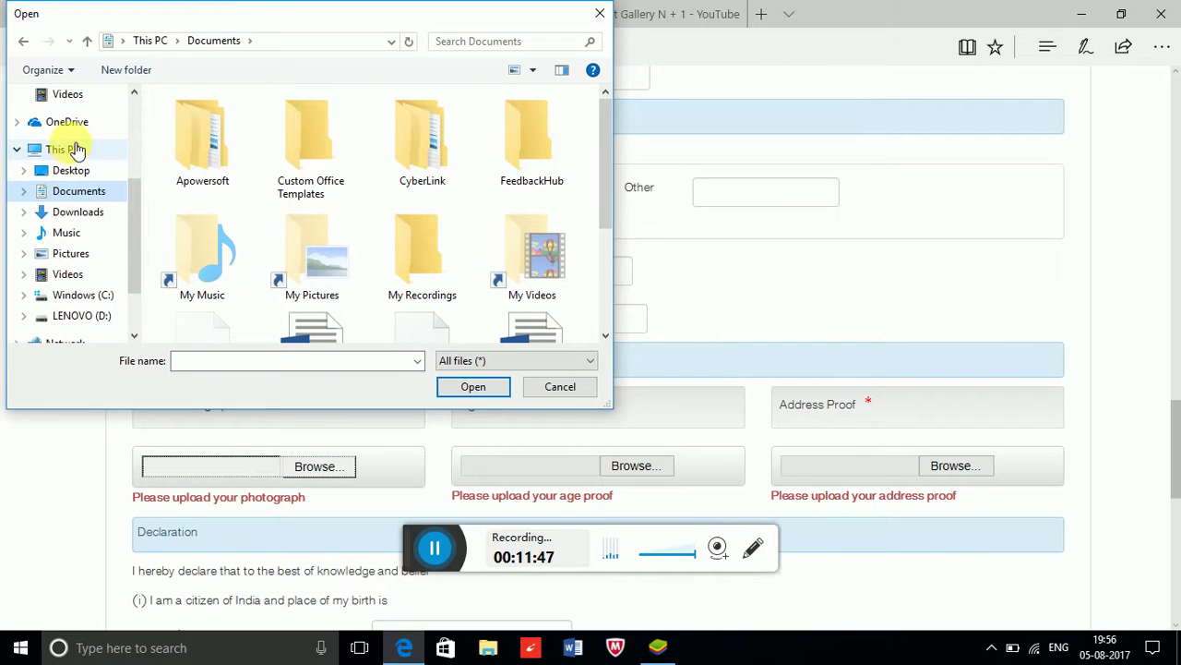
left_click(132, 339)
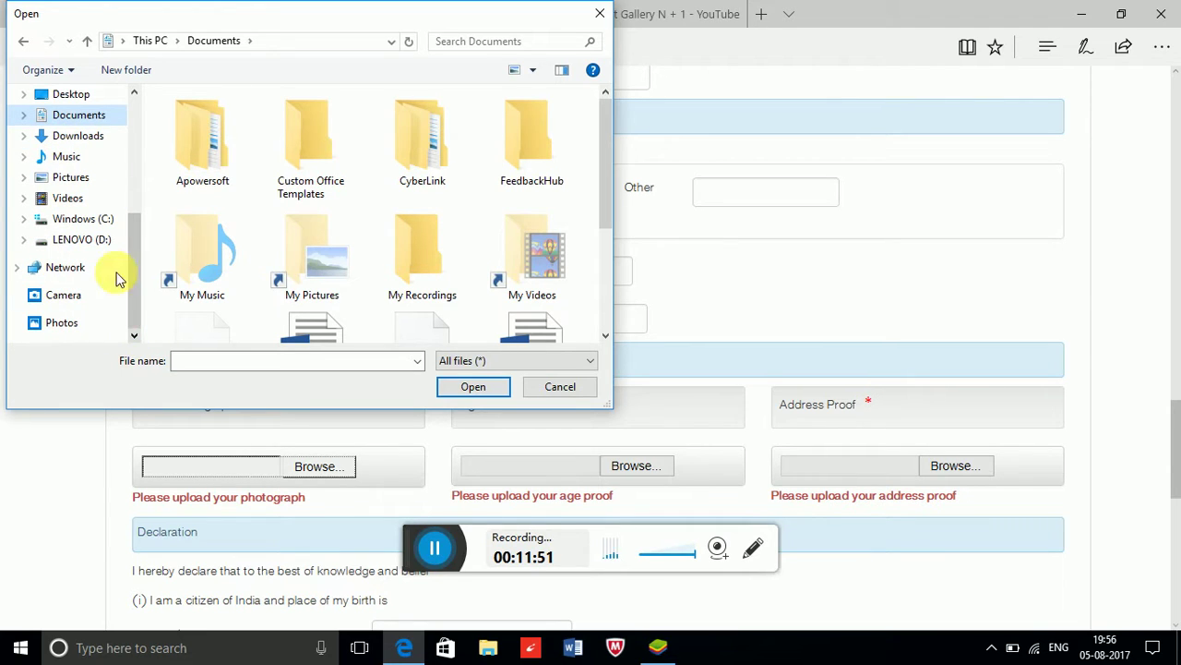
left_click(134, 93)
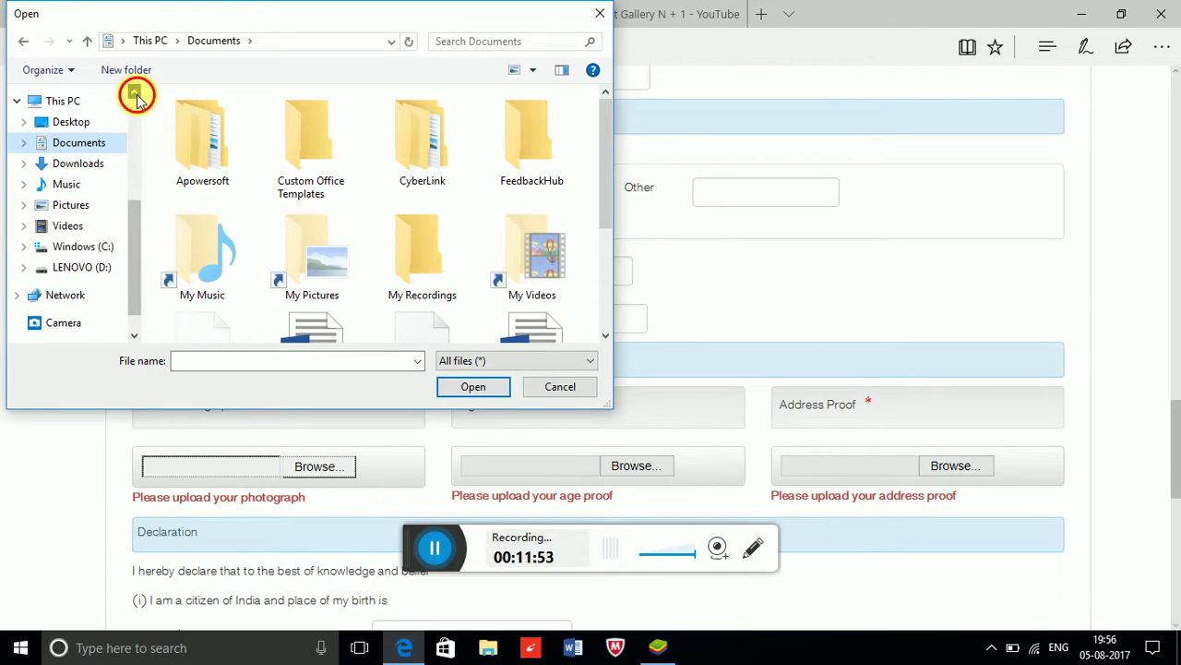
left_click(134, 92)
left_click(94, 156)
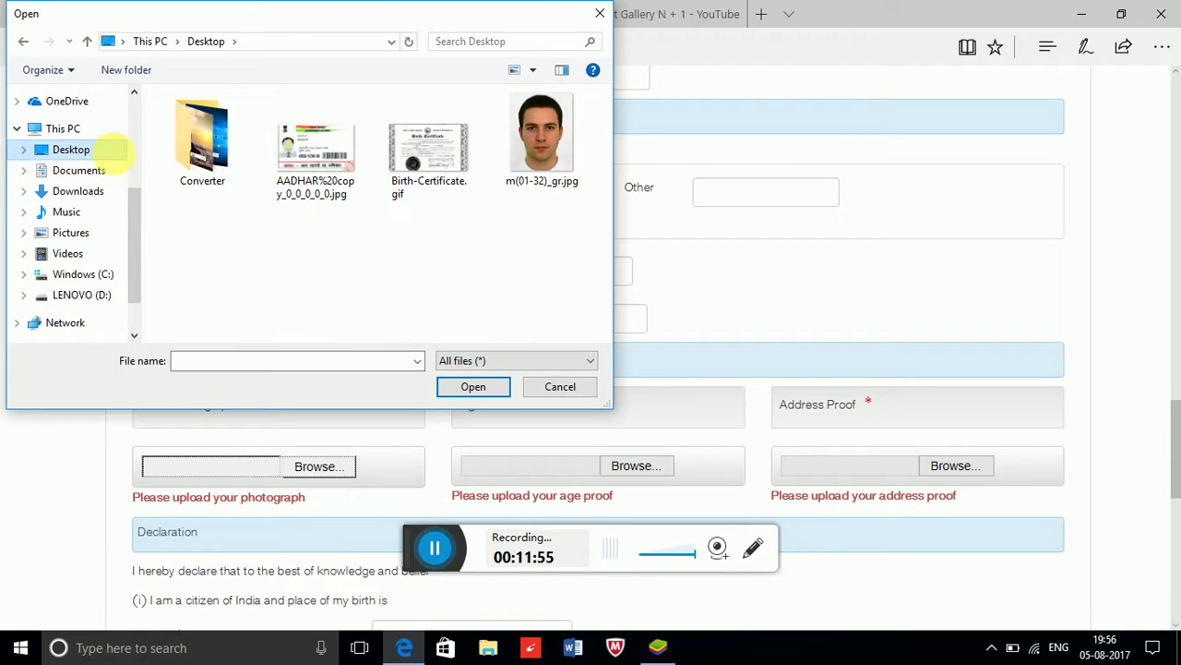
left_click(547, 159)
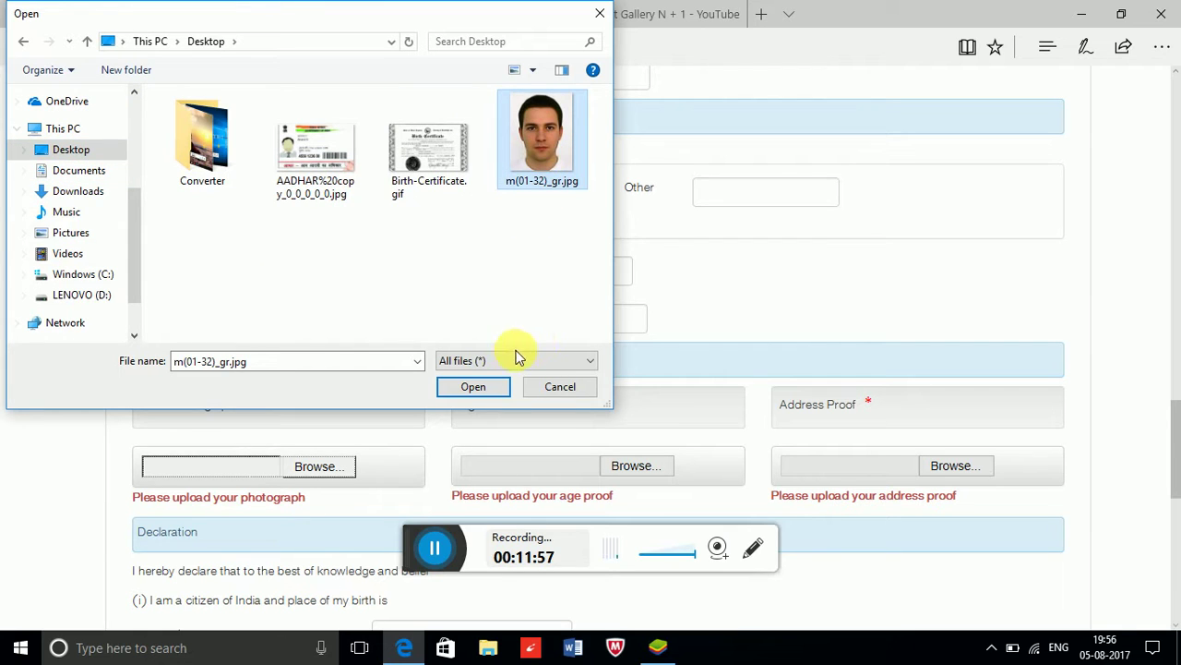
left_click(474, 389)
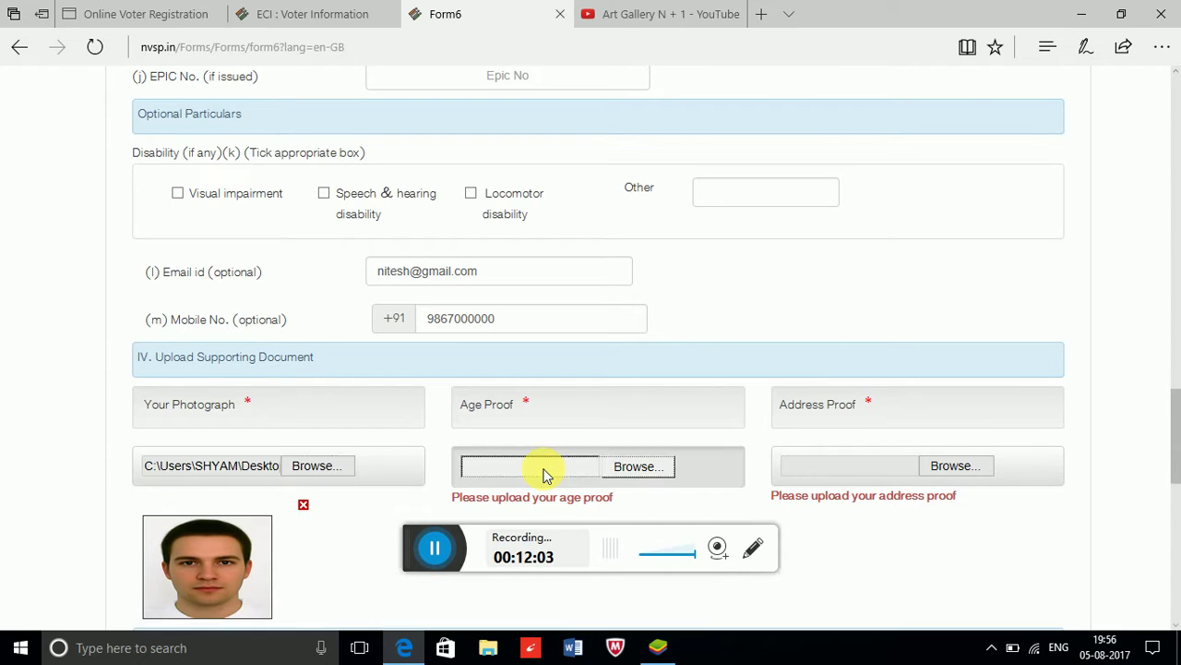
left_click(617, 469)
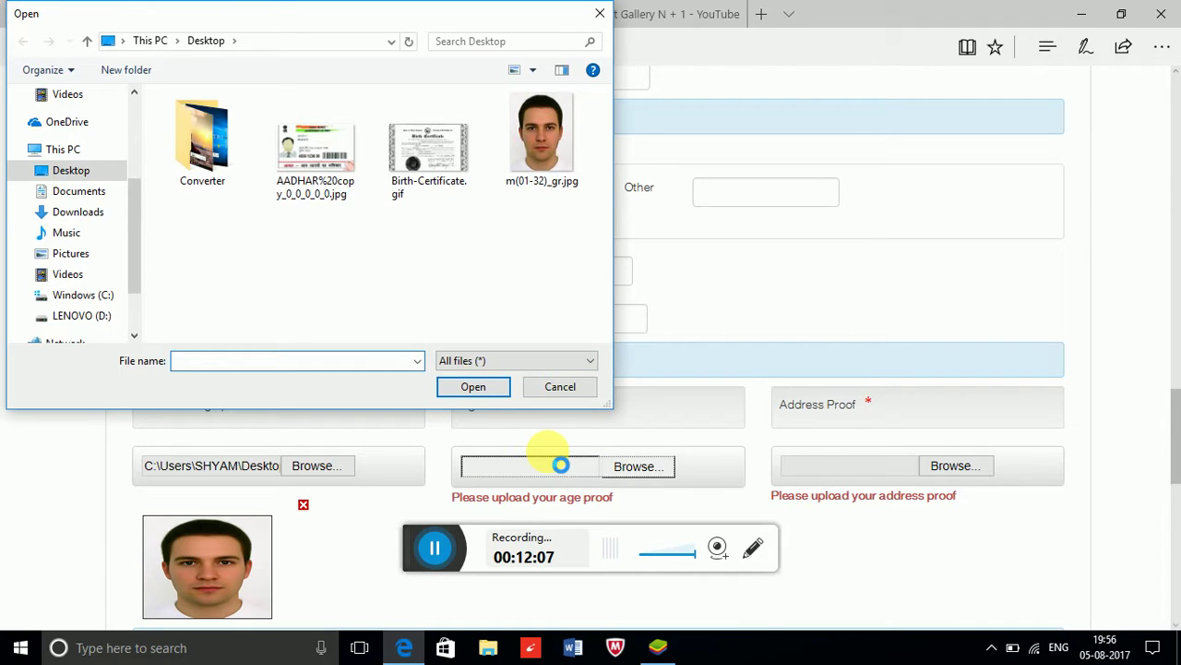
left_click(444, 184)
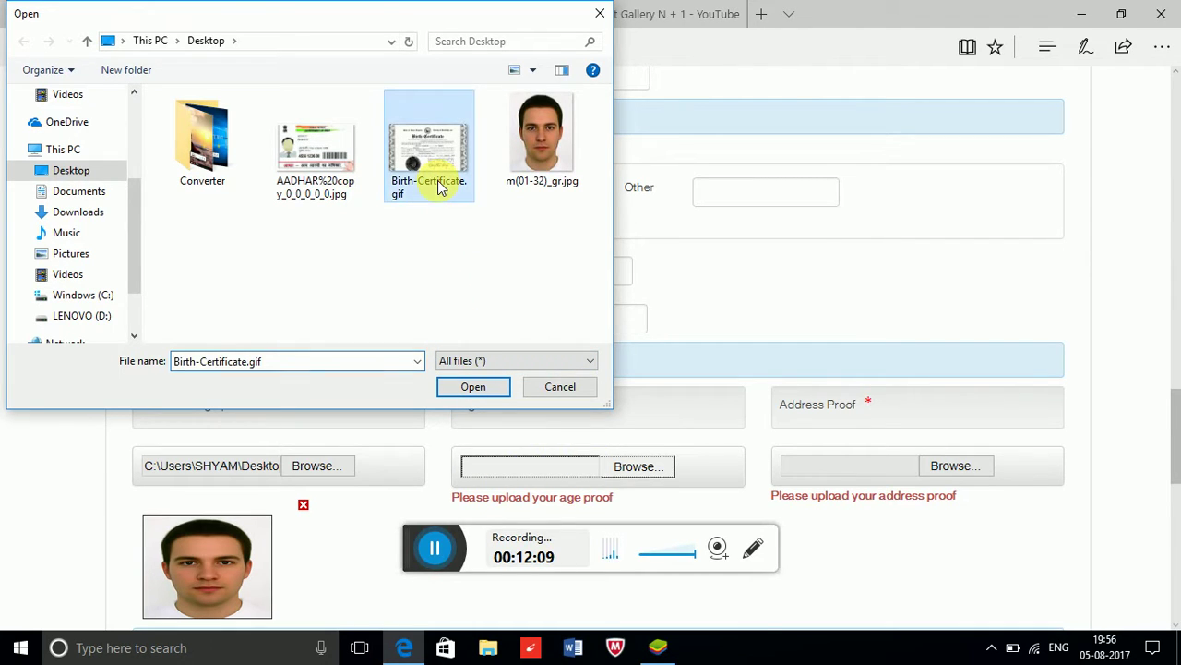
left_click(458, 386)
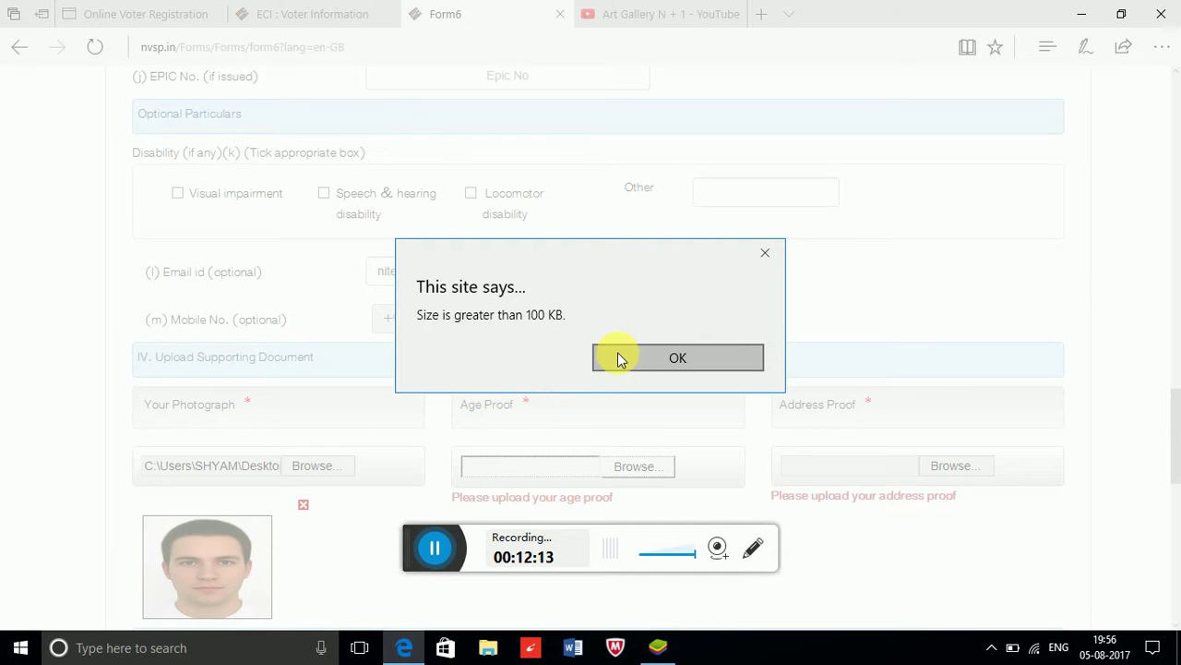
left_click(620, 356)
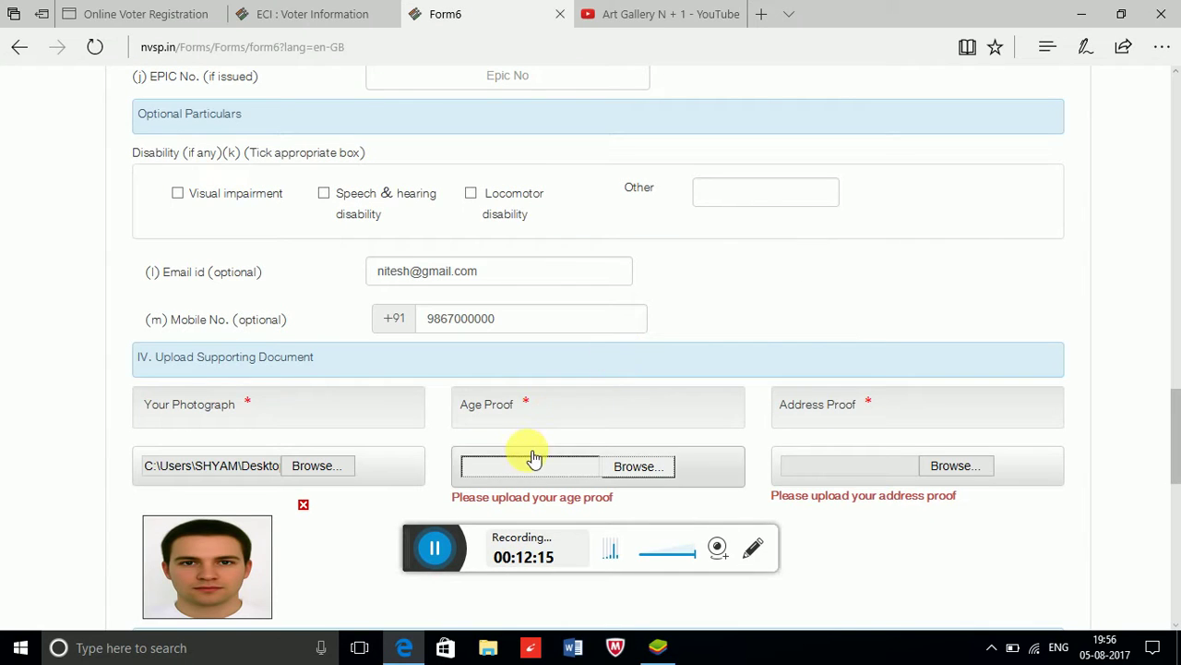
left_click(626, 477)
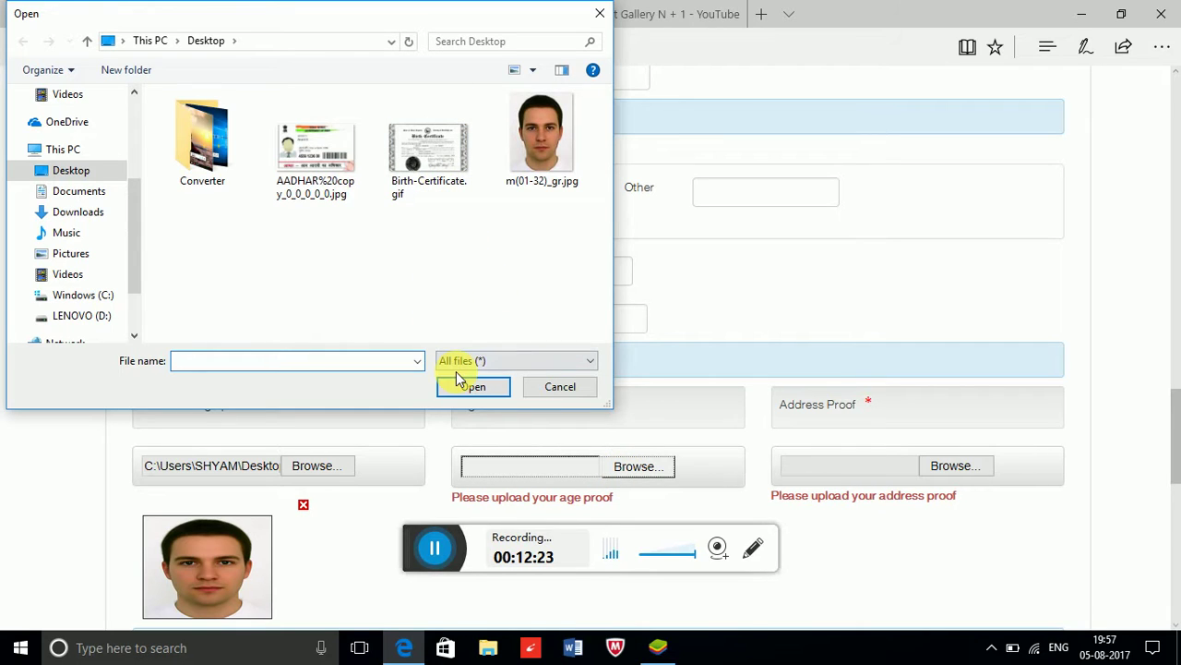
left_click(453, 196)
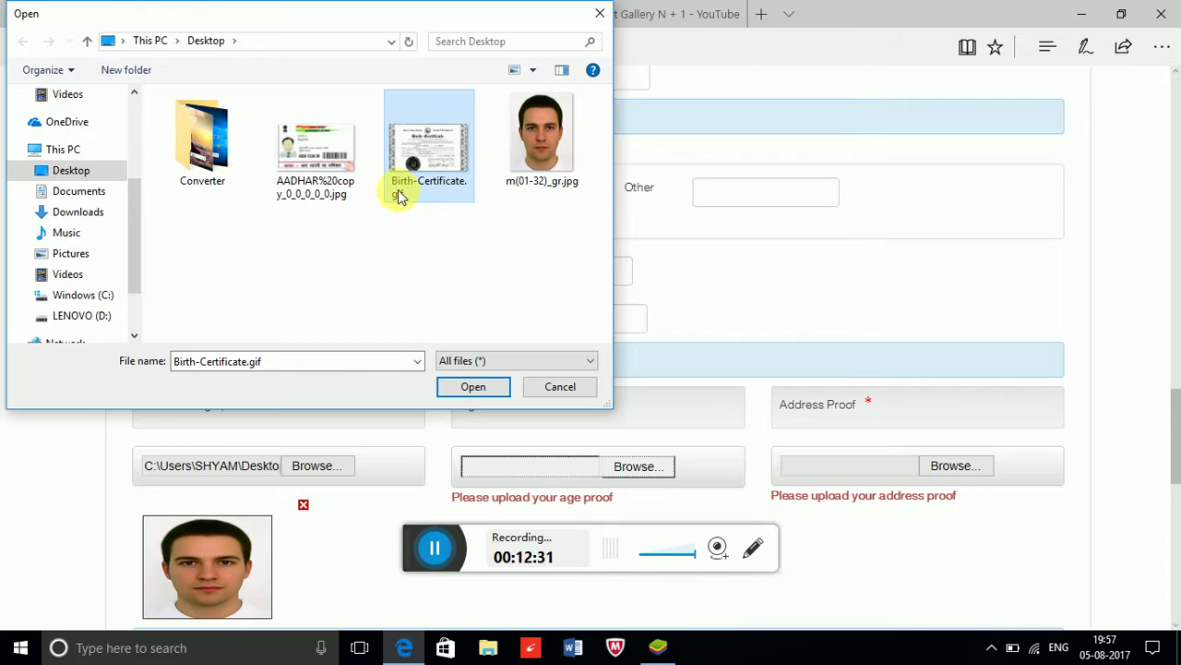
left_click(543, 390)
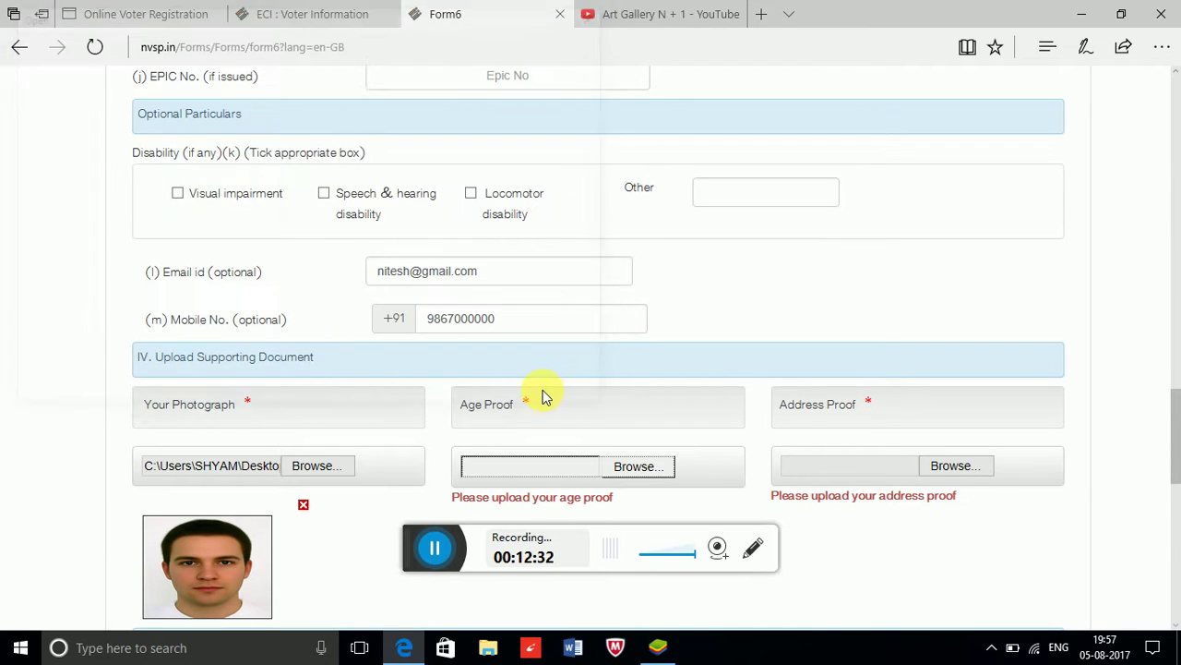
Attach the AADHAR copy JPG from the Desktop as the address proof.
left_click(969, 471)
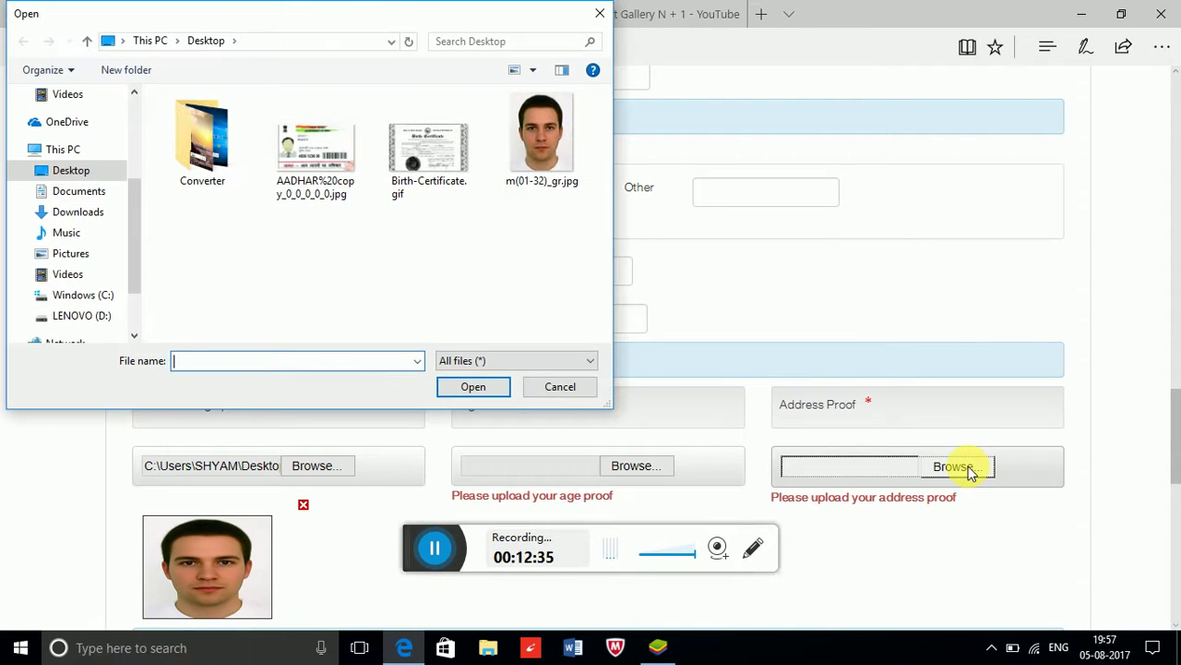
left_click(346, 195)
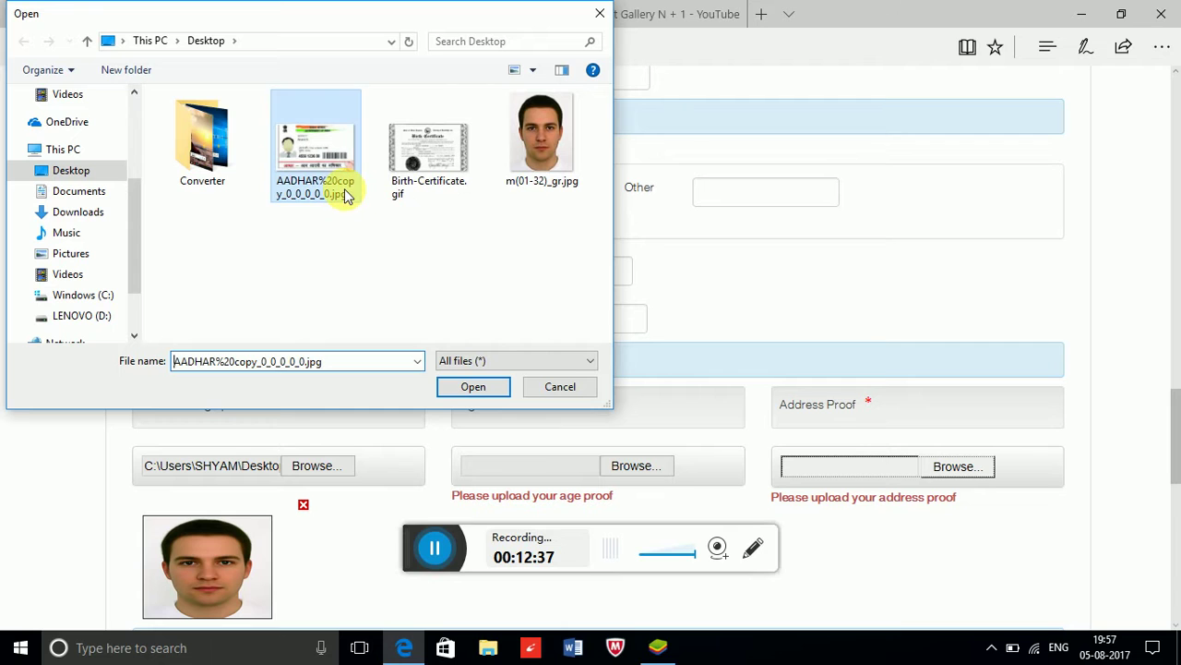
left_click(467, 385)
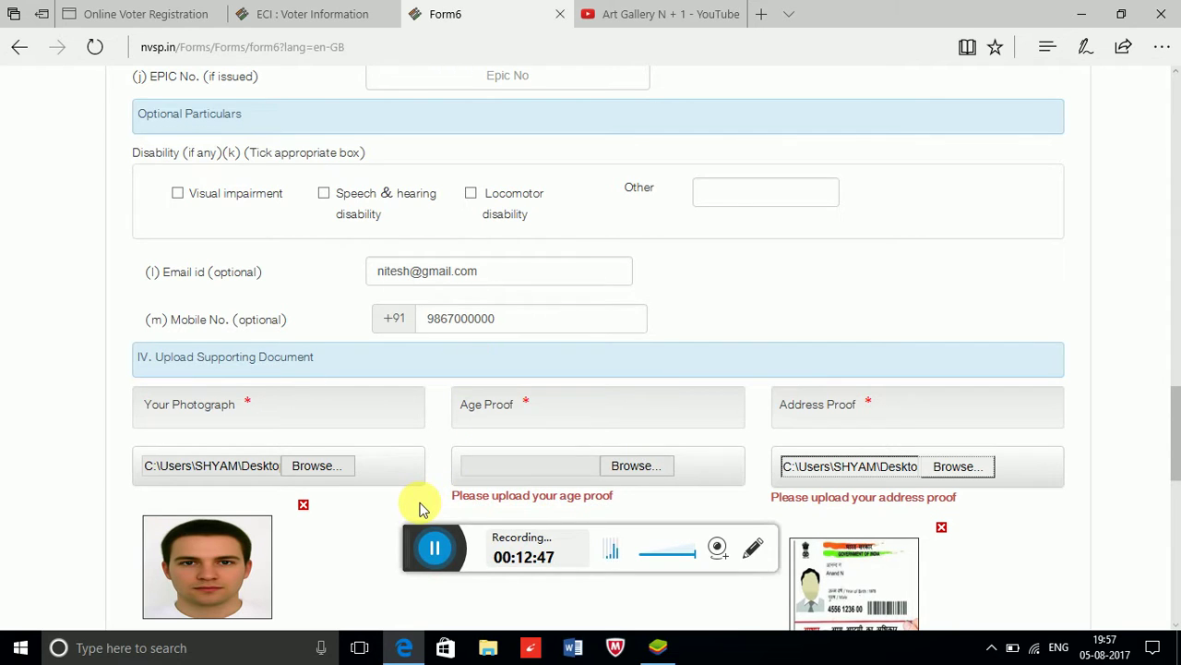
Enter kalyan as the town of birth and Maharashtra as the birth state.
scroll(420, 507, "down", 4)
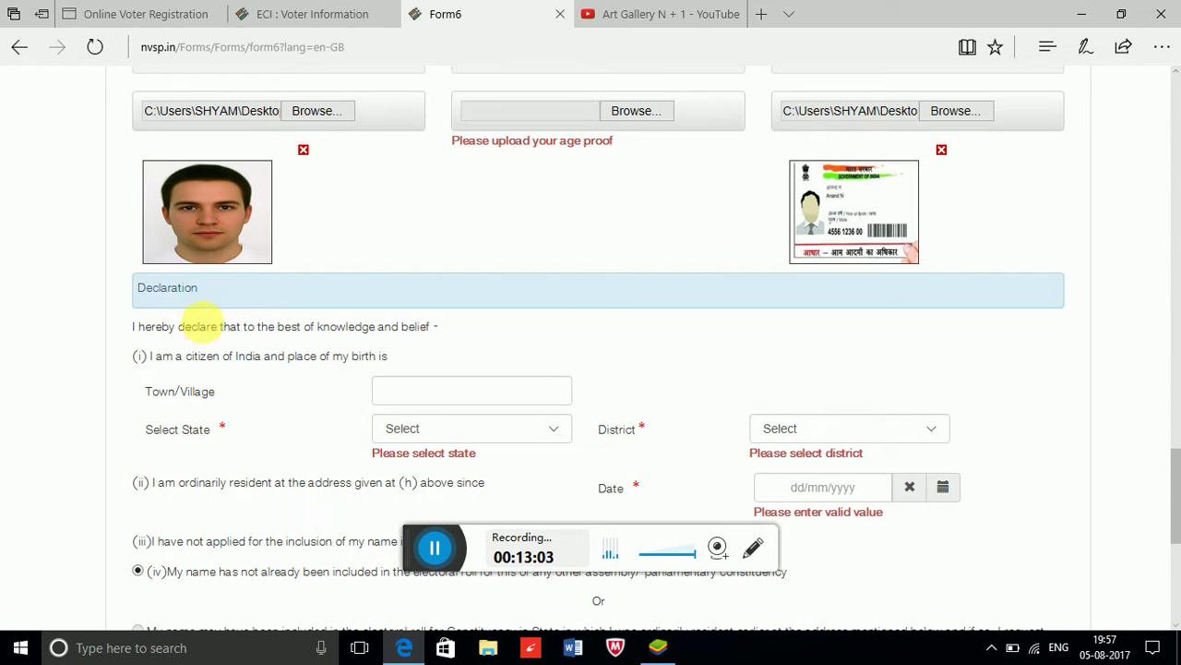
left_click(406, 397)
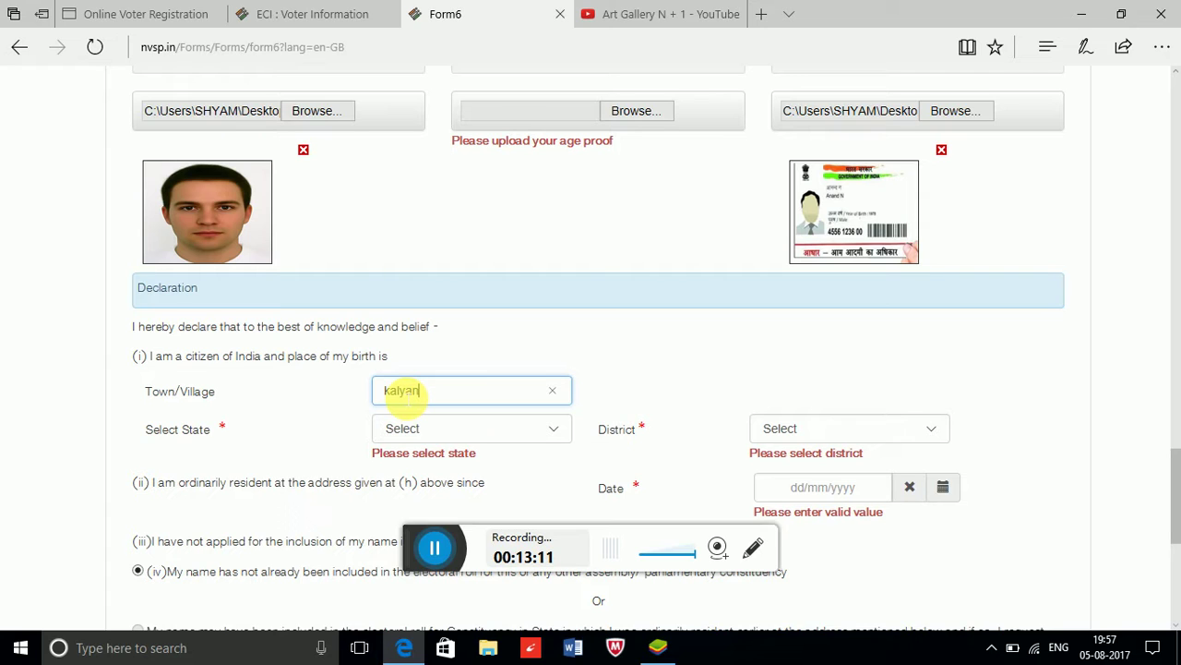
key("Tab")
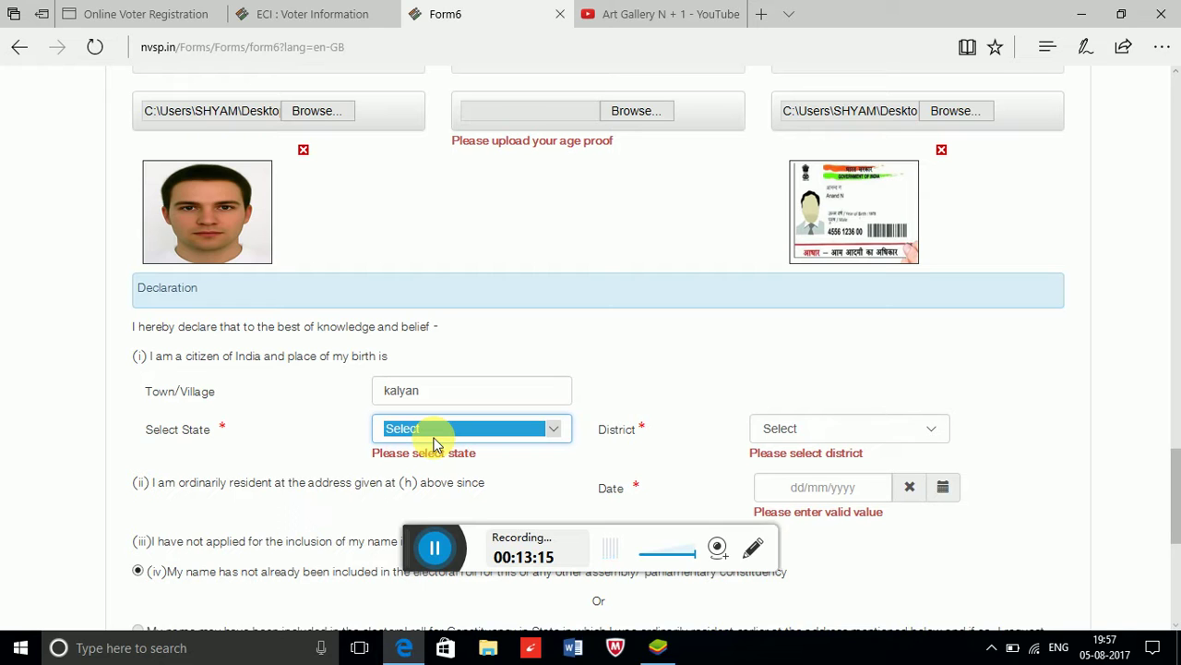
key("m")
key("m")
left_click(434, 439)
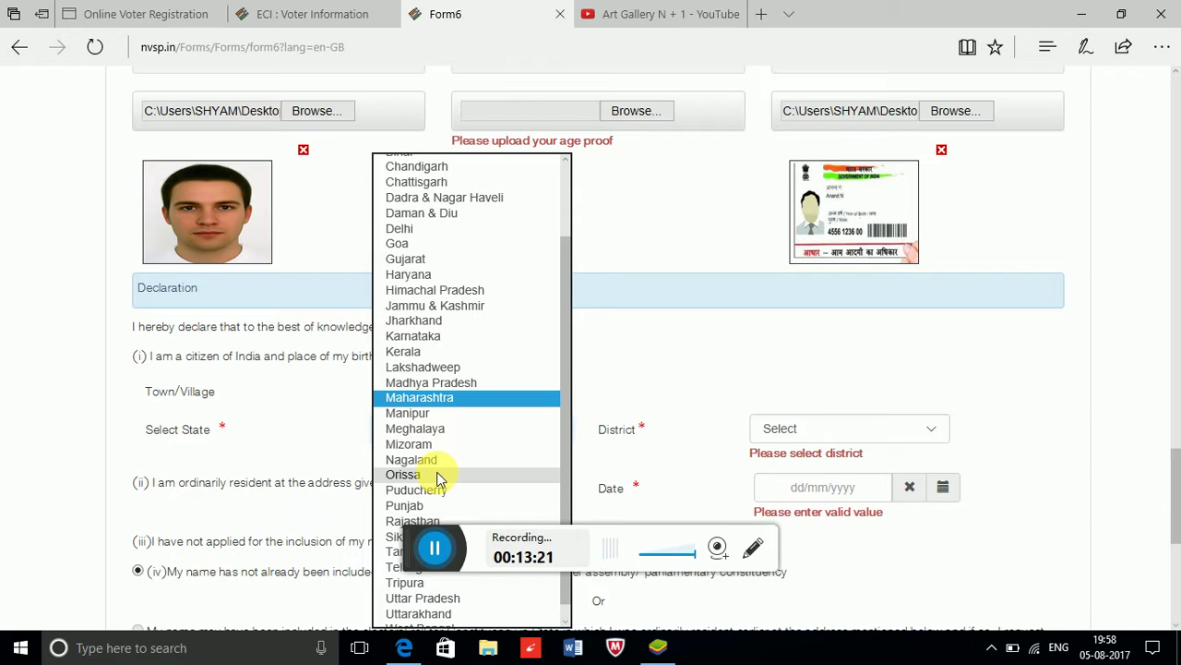
key("Return")
key("Tab")
Select Thane as the birth district, keeping Maharashtra as the state.
key("alt+Down")
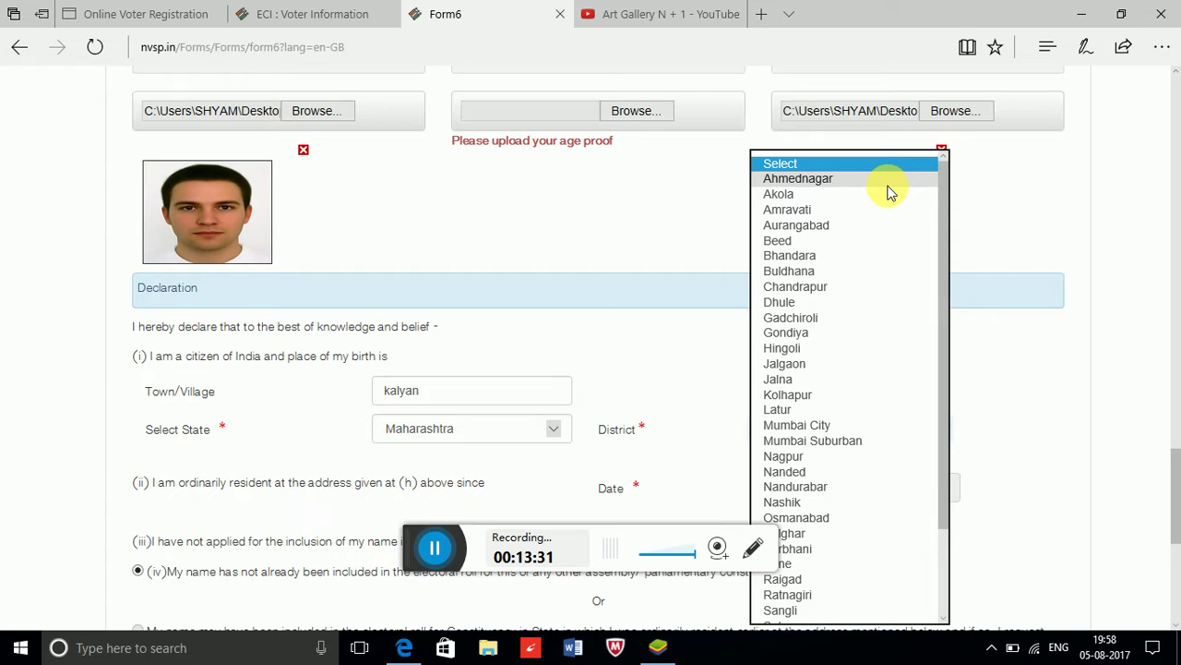
left_click(554, 435)
left_click(557, 440)
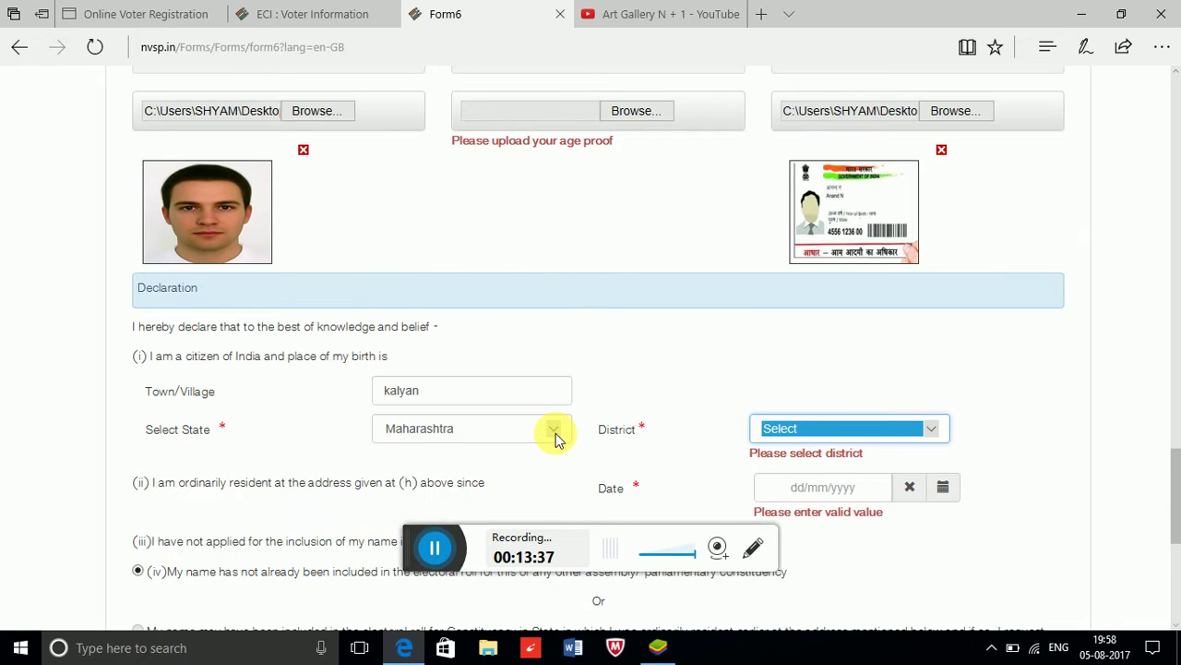
key("t")
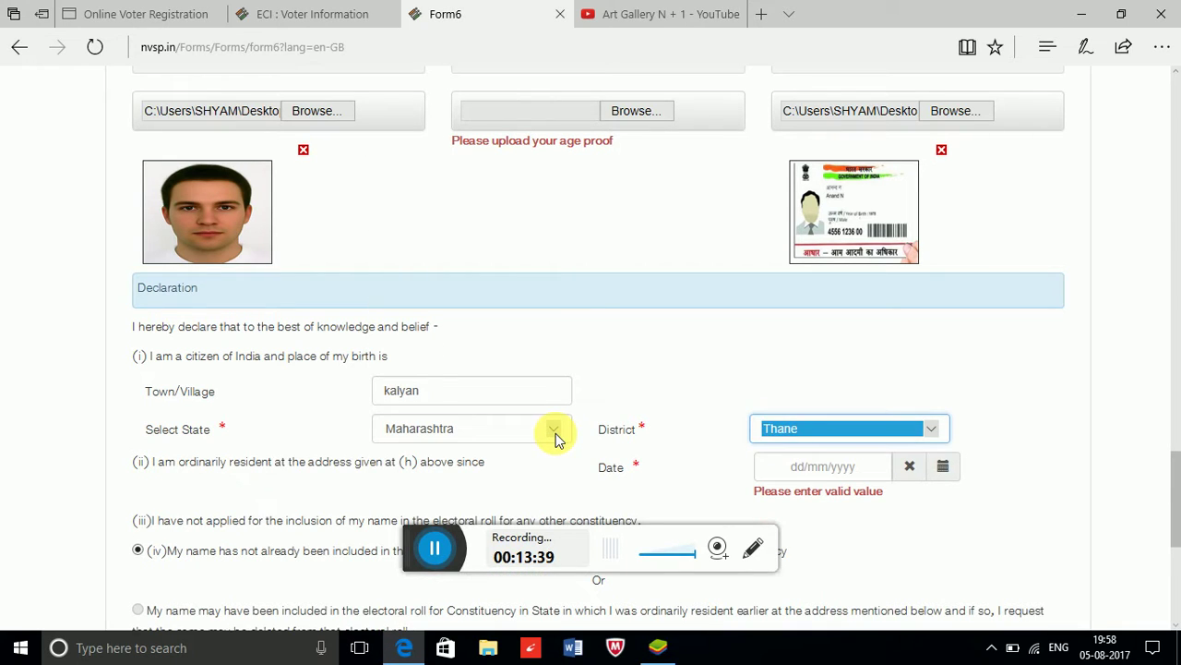
key("Tab")
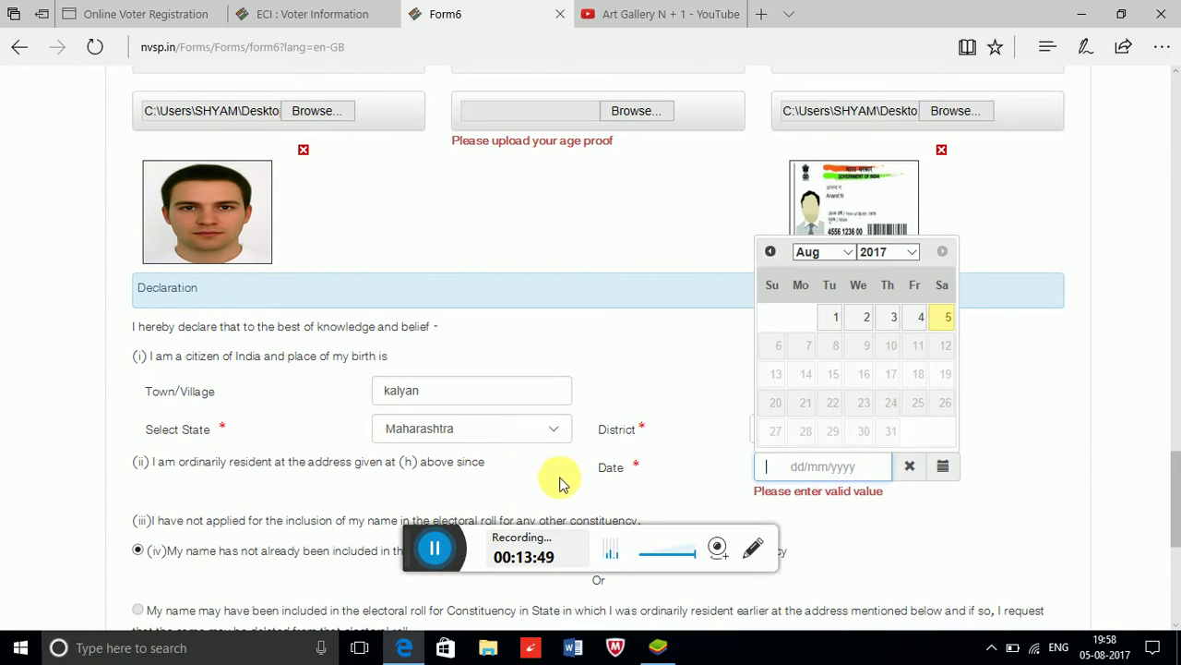
Set the residence date to 05/08/2008, correcting the calendar's year 2017 to 2008.
left_click(633, 478)
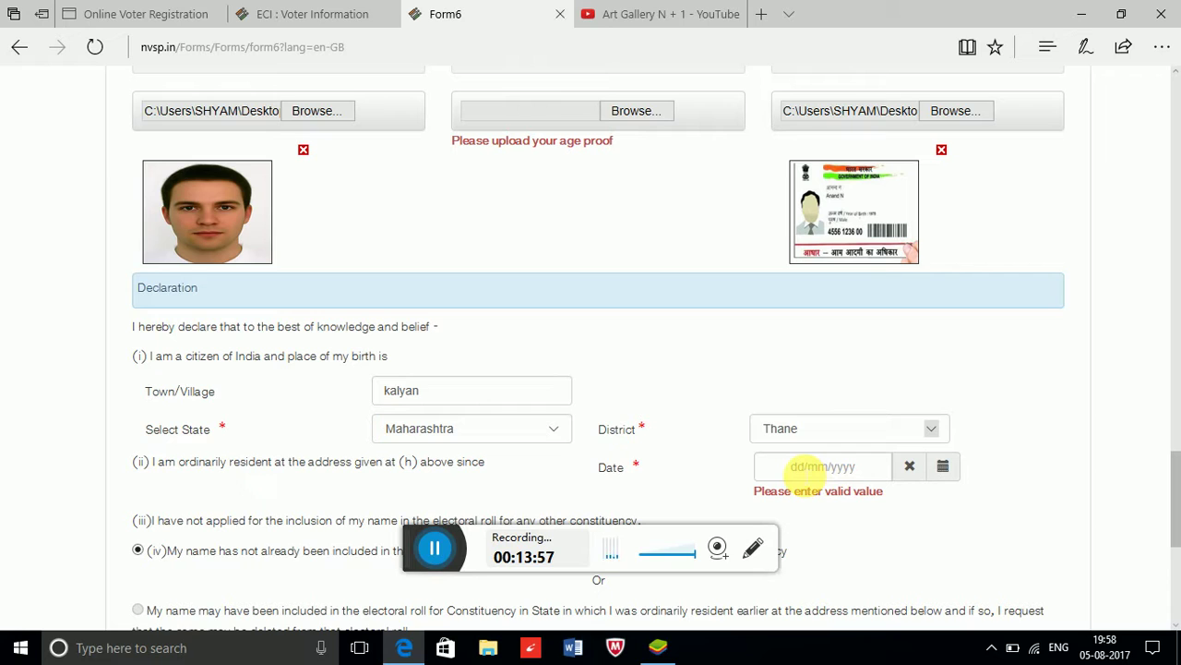
left_click(799, 472)
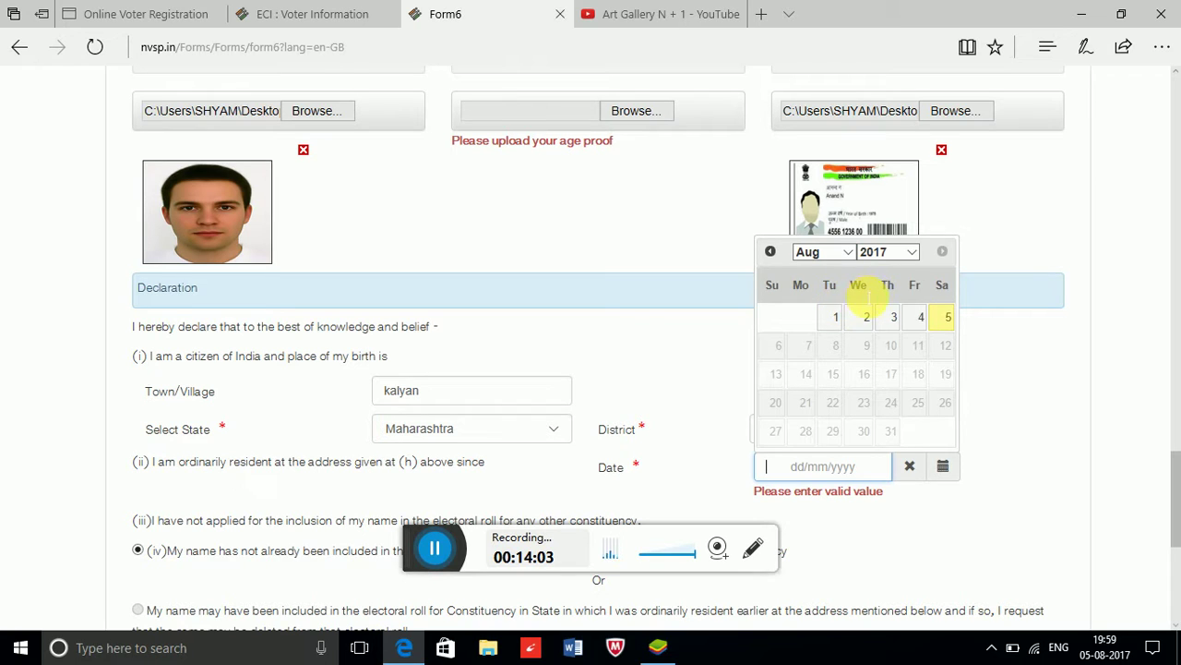
left_click(946, 318)
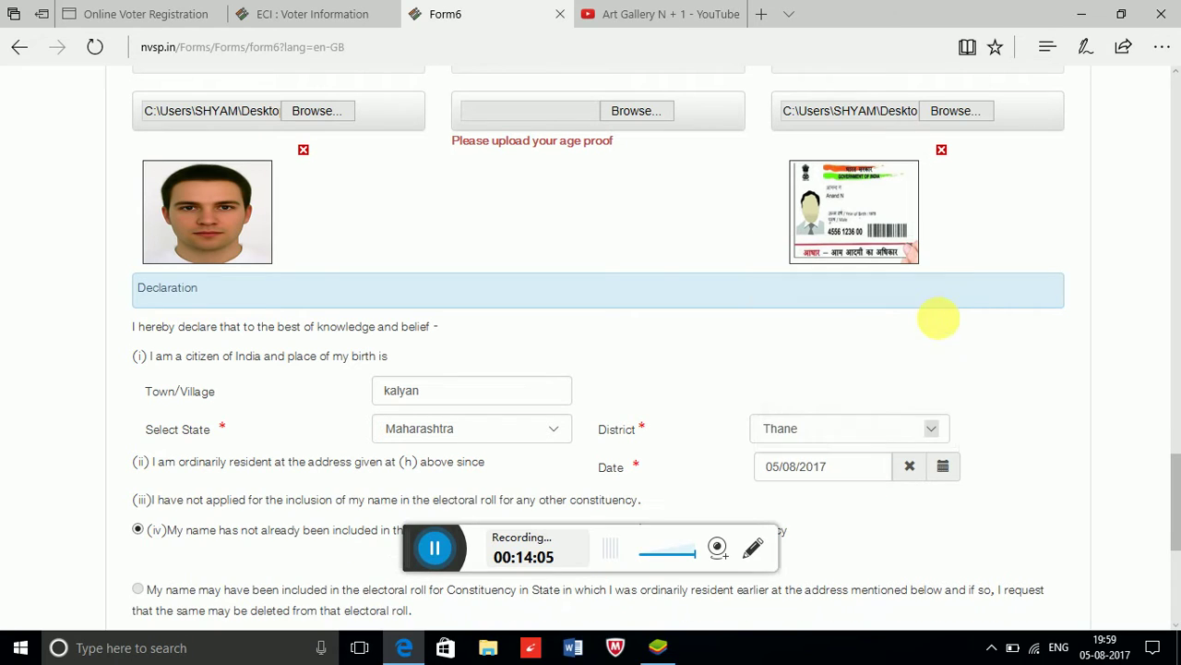
left_click(845, 473)
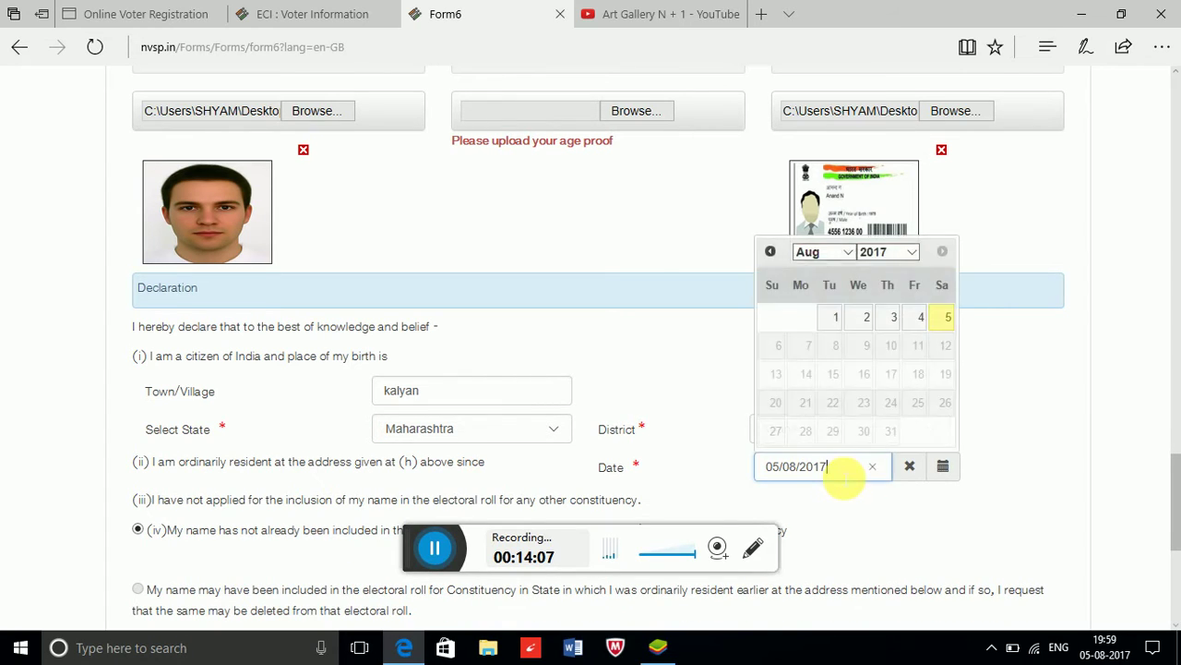
key("BackSpace")
key("BackSpace")
key("BackSpace")
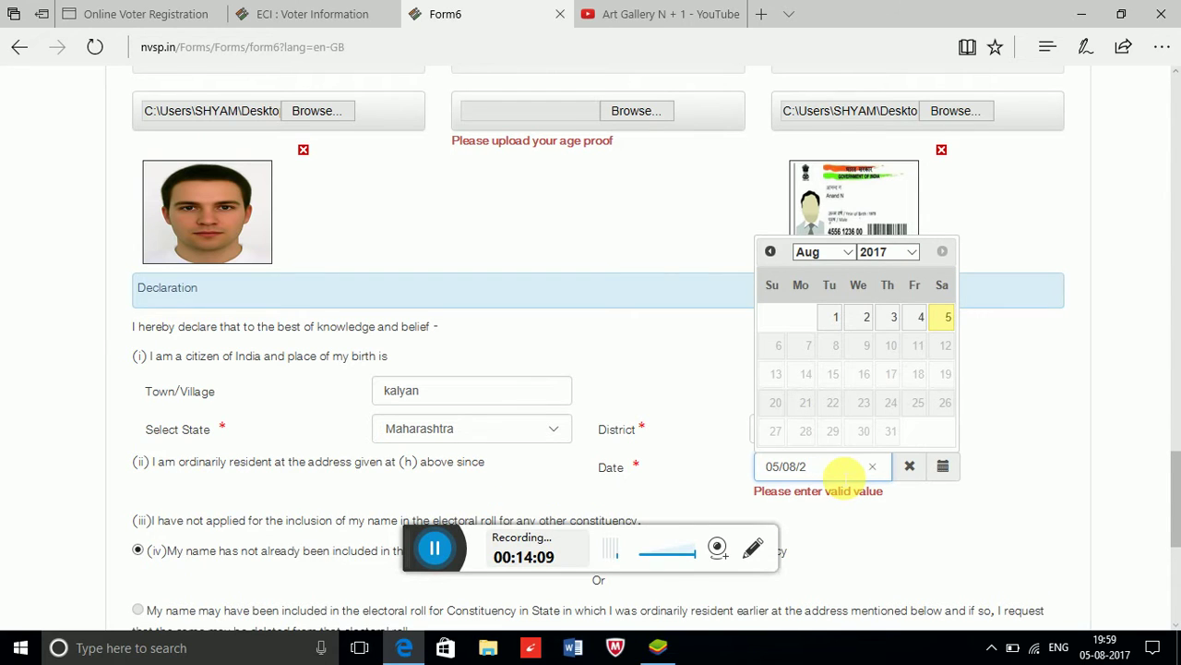
type("008")
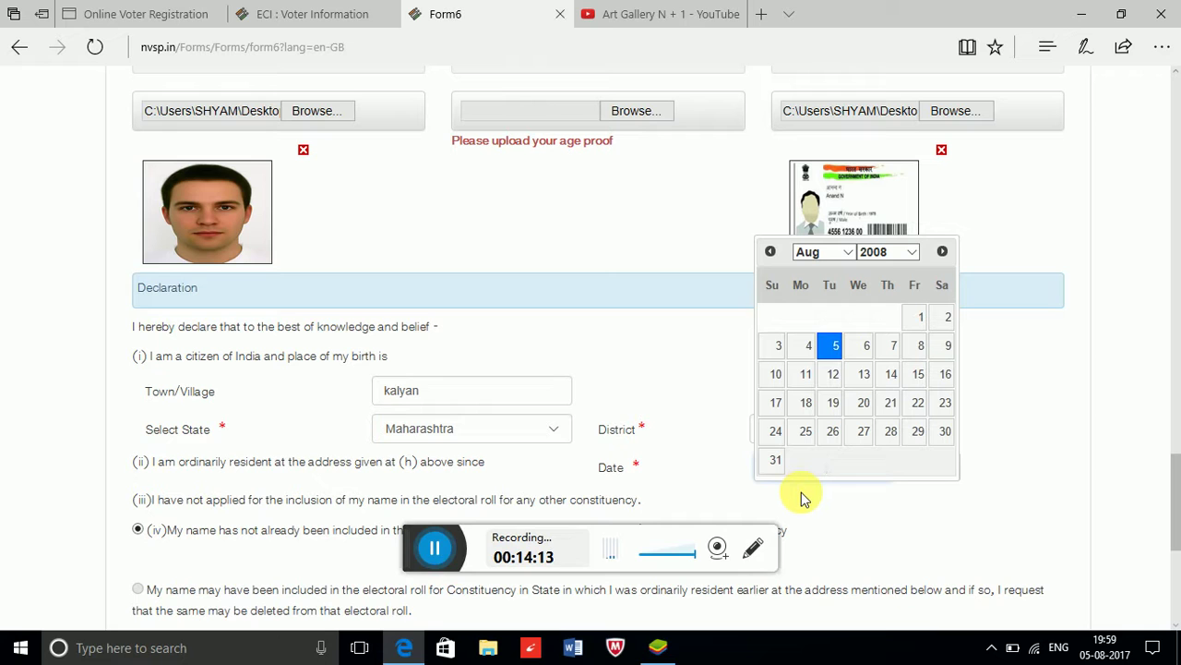
left_click(667, 482)
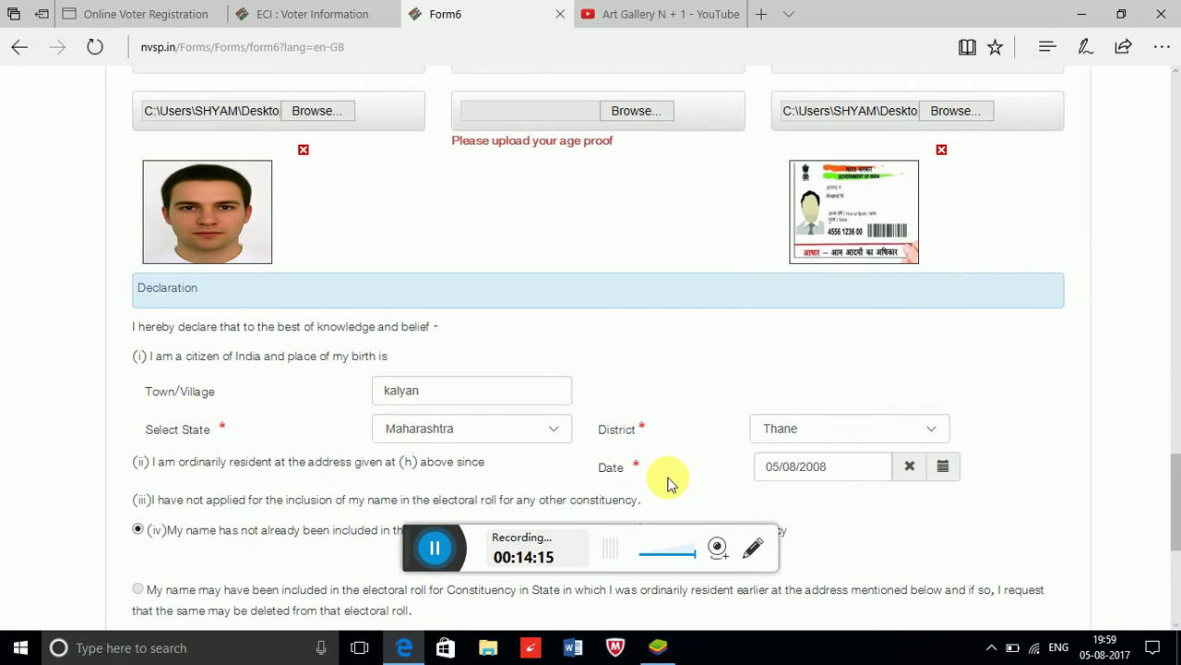
Enter kalyan as the declaration's Place, beside the 05/08/2017 declaration date.
scroll(739, 499, "down", 3)
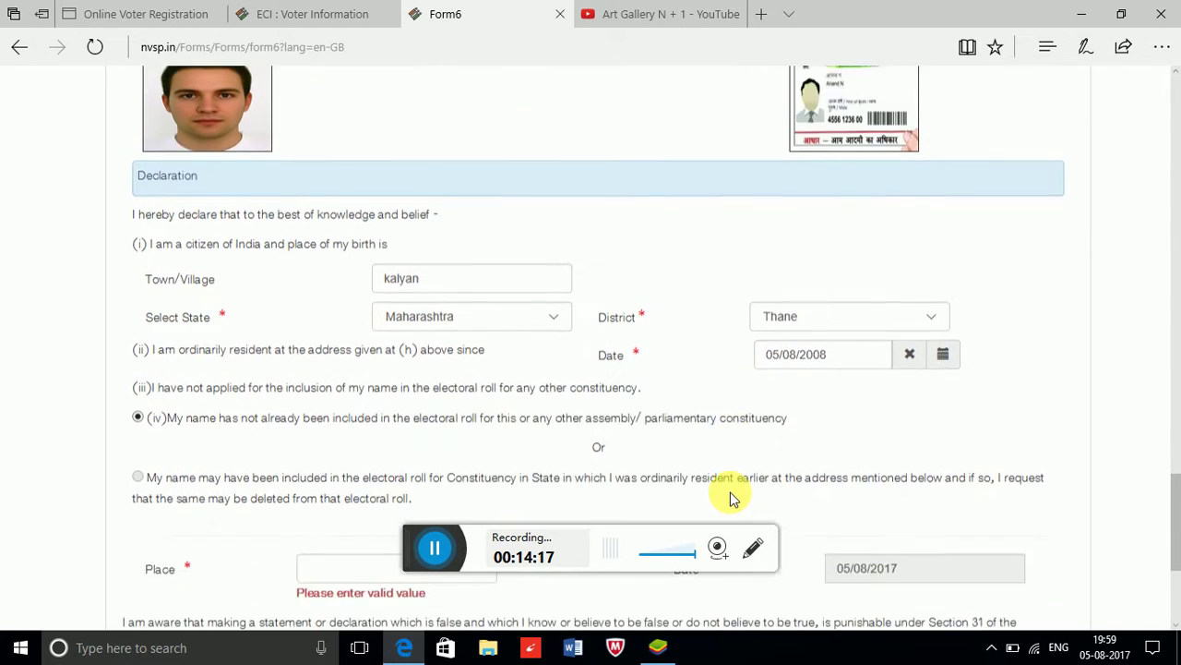
scroll(729, 499, "down", 2)
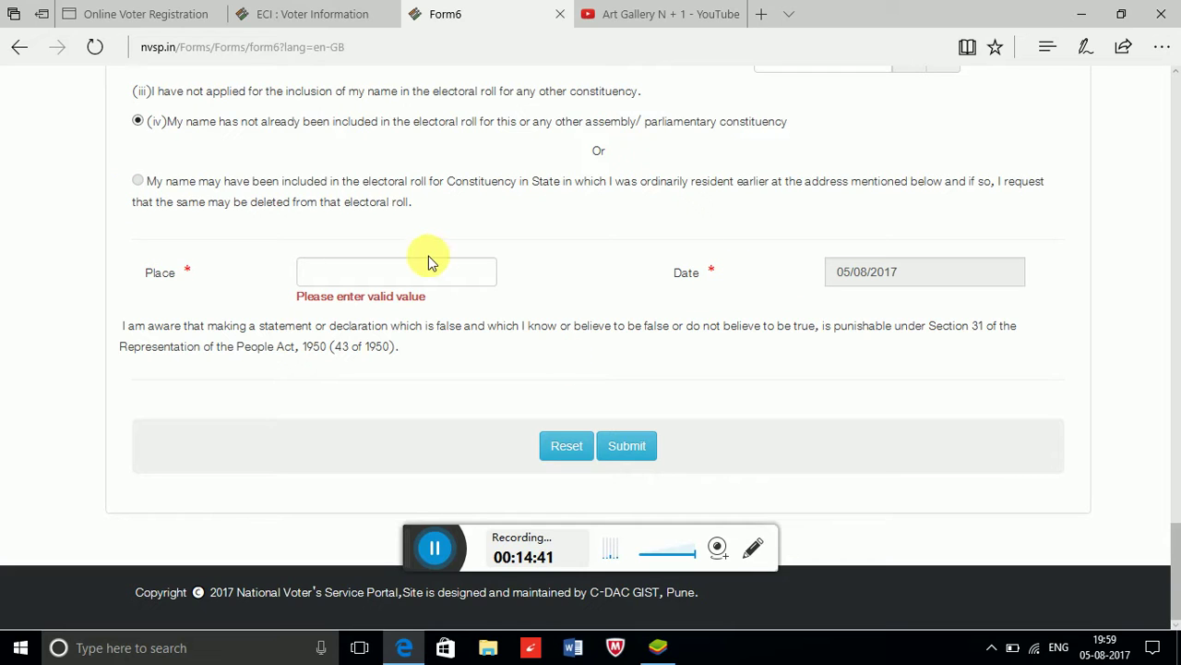
left_click(367, 275)
type("kalyan")
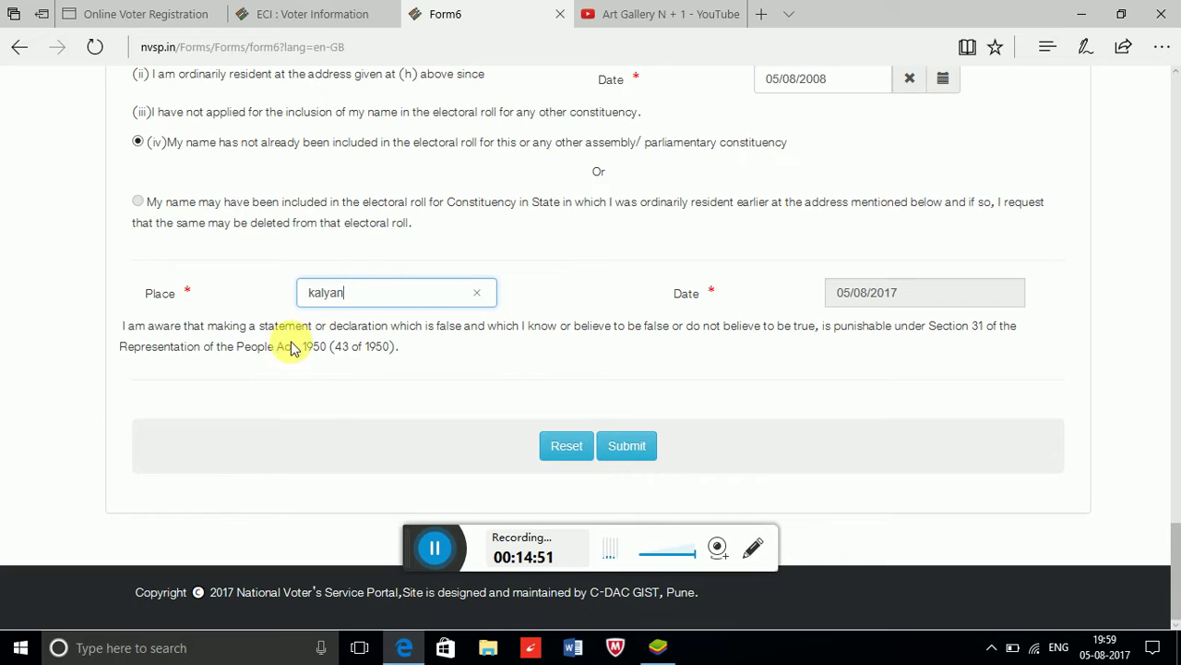
left_click(440, 346)
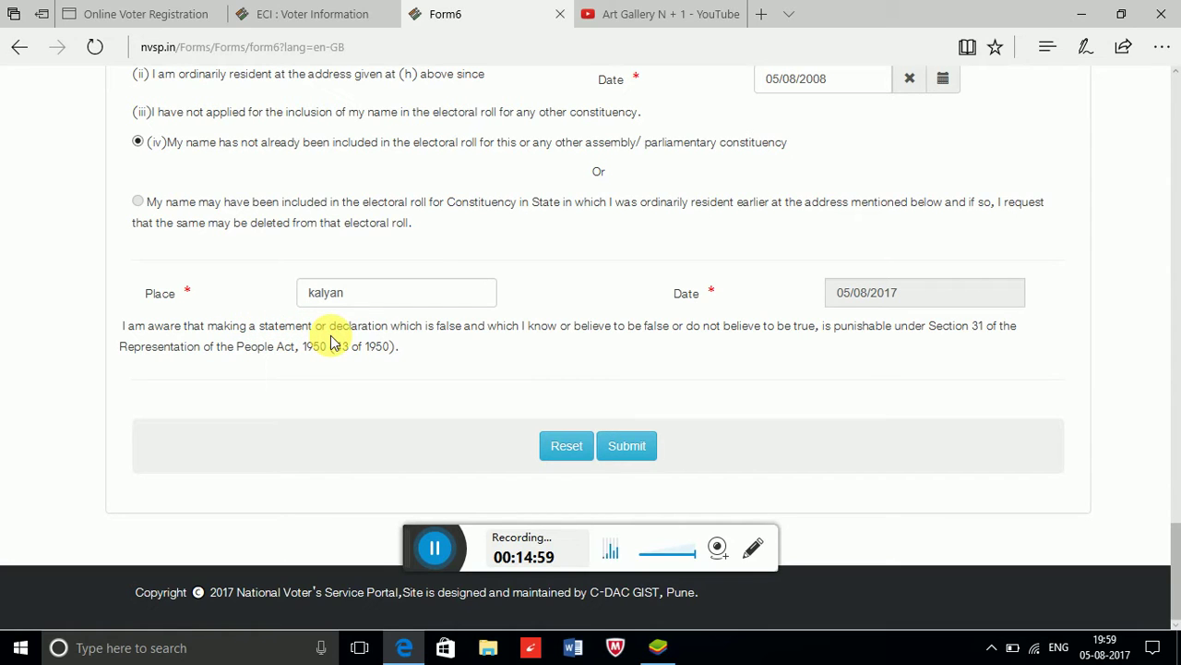
scroll(332, 343, "up", 15)
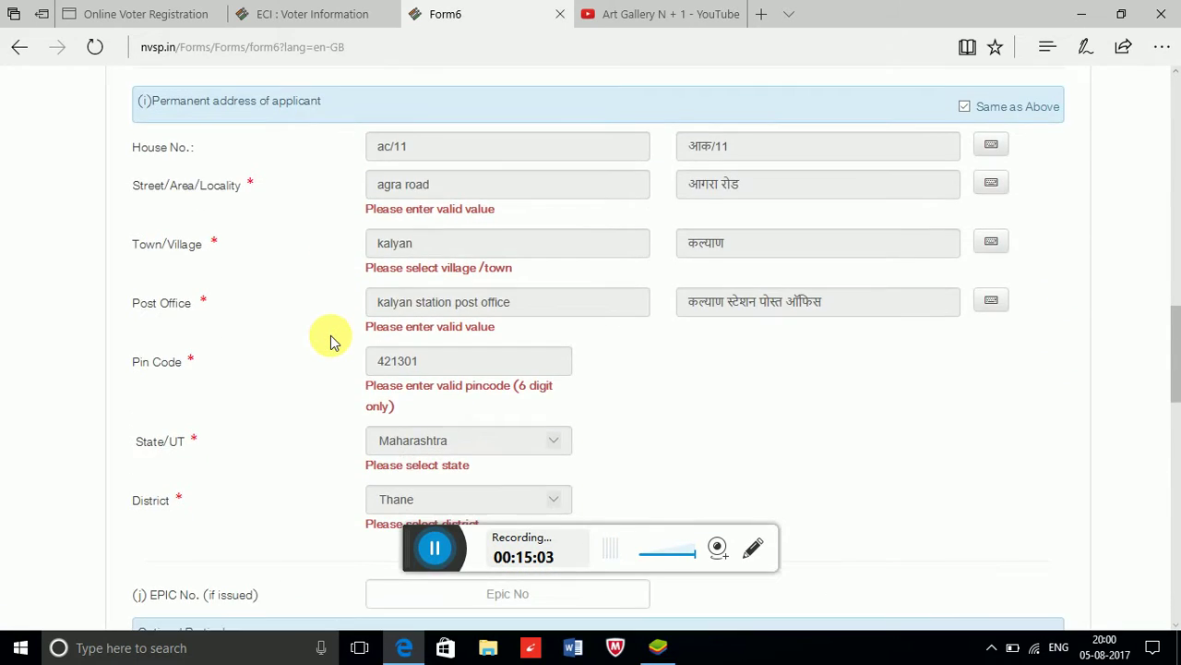
scroll(332, 343, "down", 15)
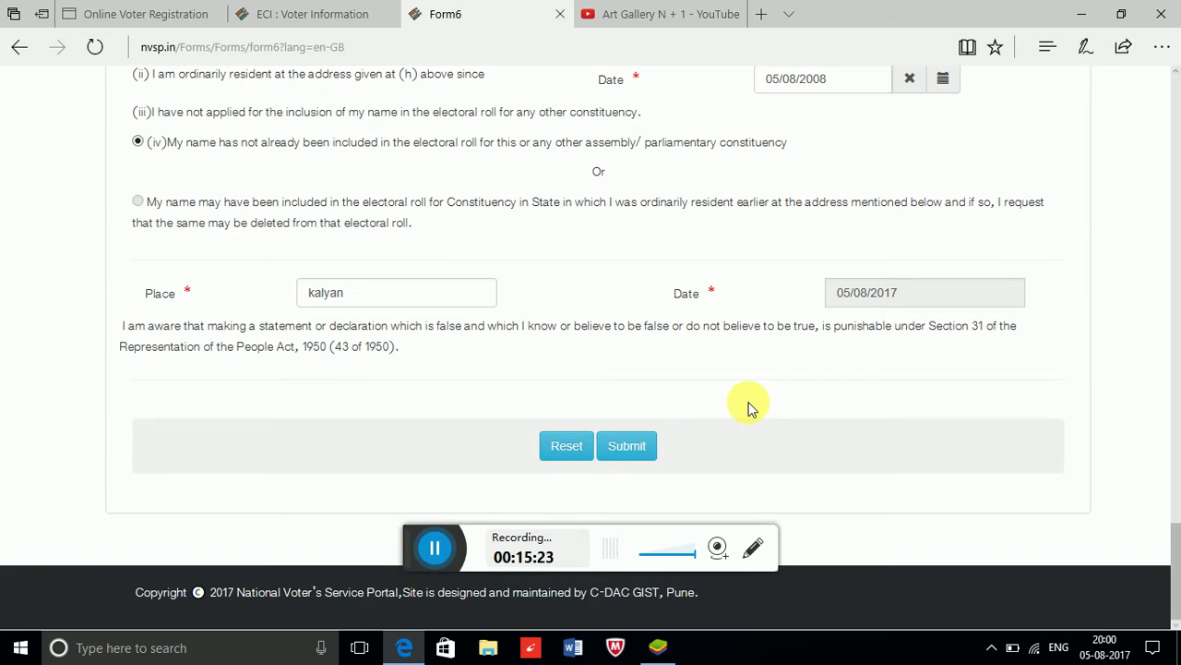
scroll(748, 407, "up", 10)
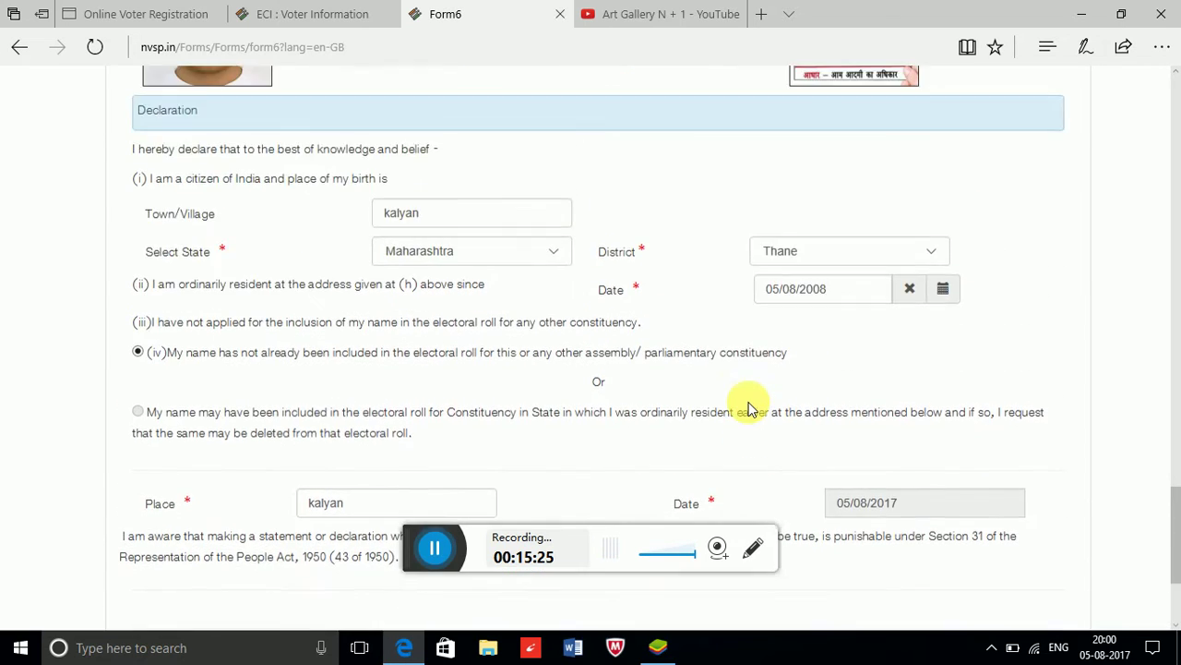
scroll(748, 407, "down", 2)
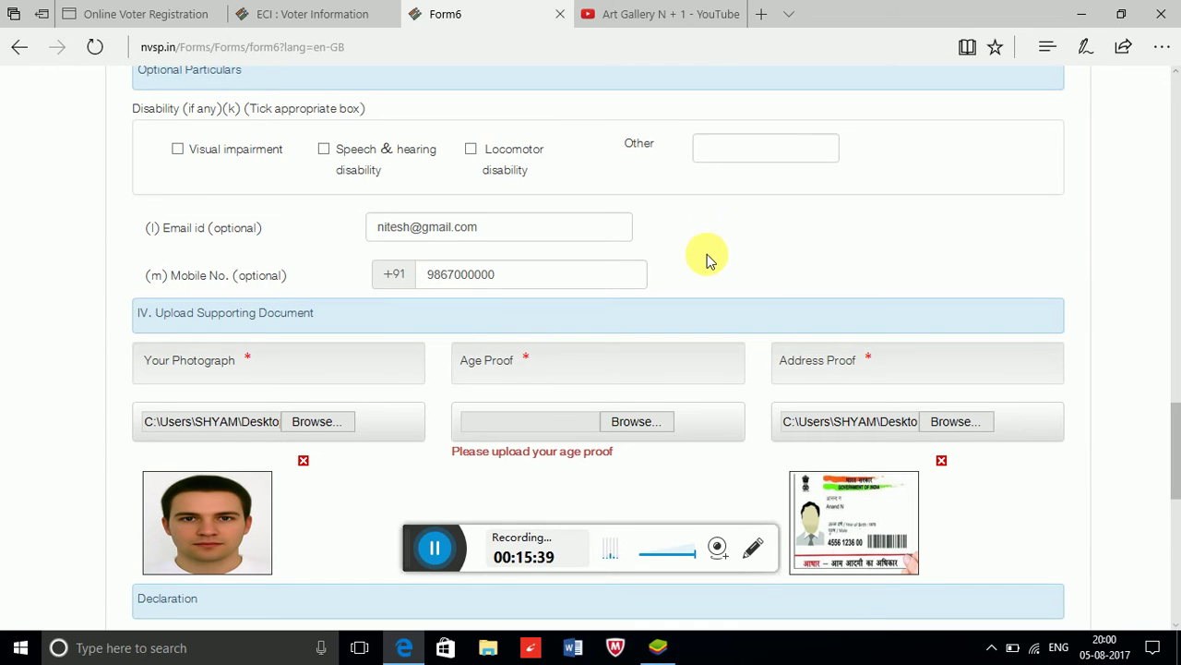
left_click(1170, 72)
scroll(1170, 72, "up", 7)
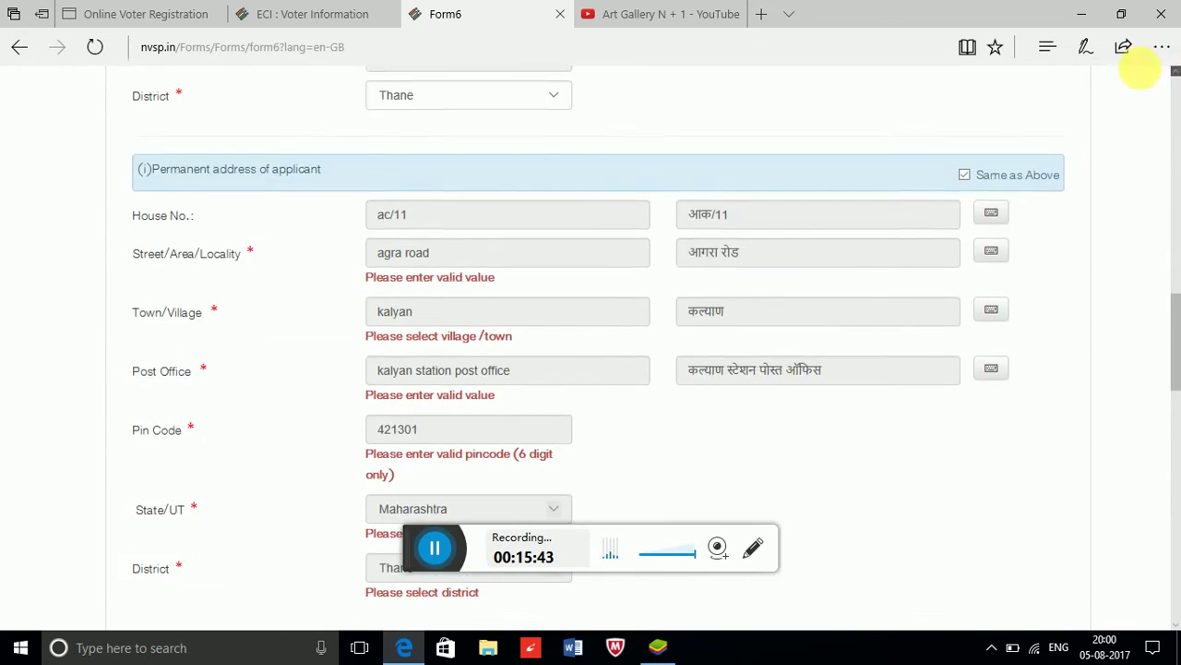
From the ECI Voter Information page, open the nvsp.in home page in a new tab and browse its services.
left_click(374, 23)
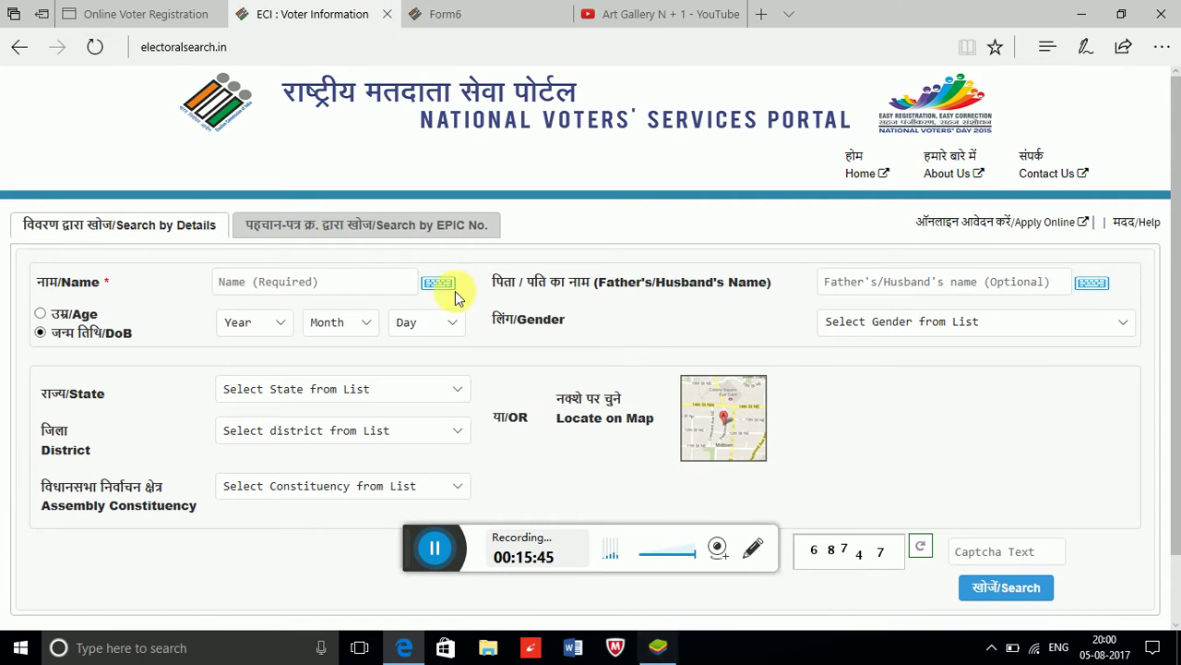
left_click(868, 173)
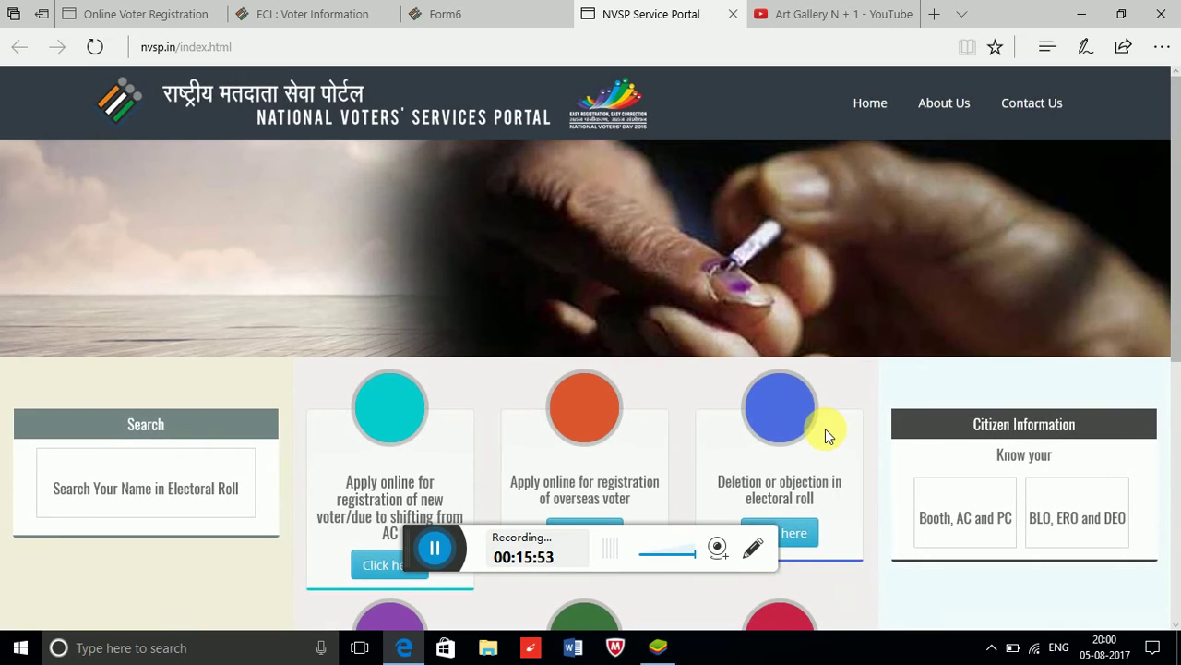
scroll(875, 338, "down", 2)
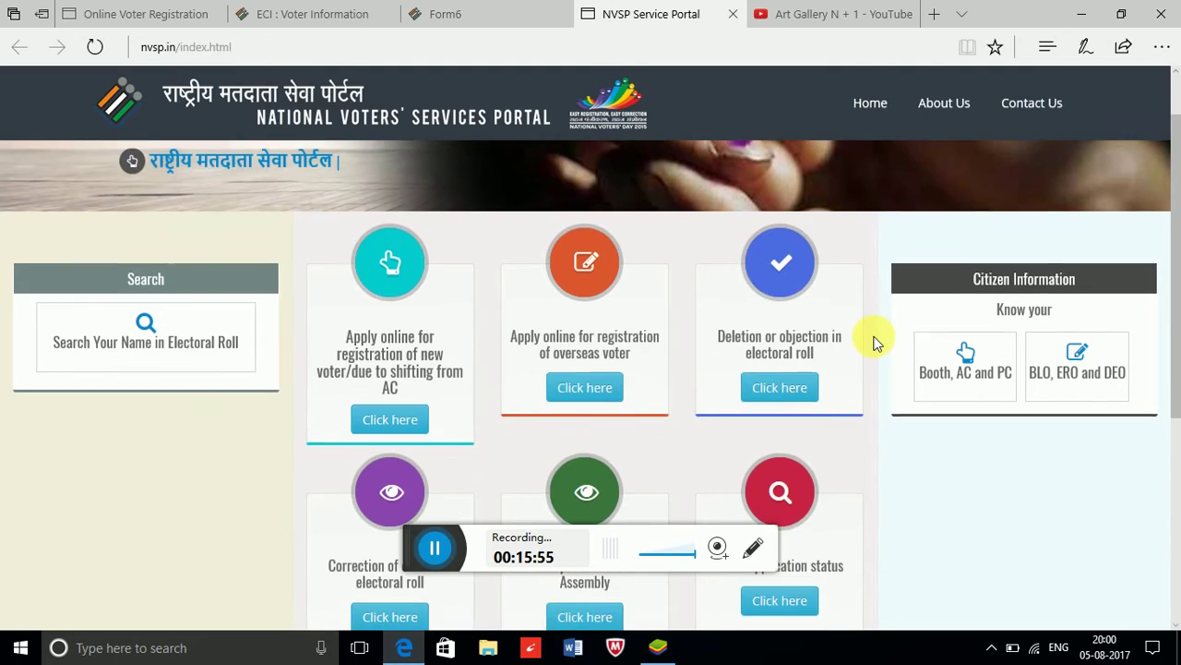
scroll(874, 335, "down", 5)
Try Track Status in the Online Application Status tracker, then switch to the Art Gallery N + 1 YouTube channel.
left_click(792, 236)
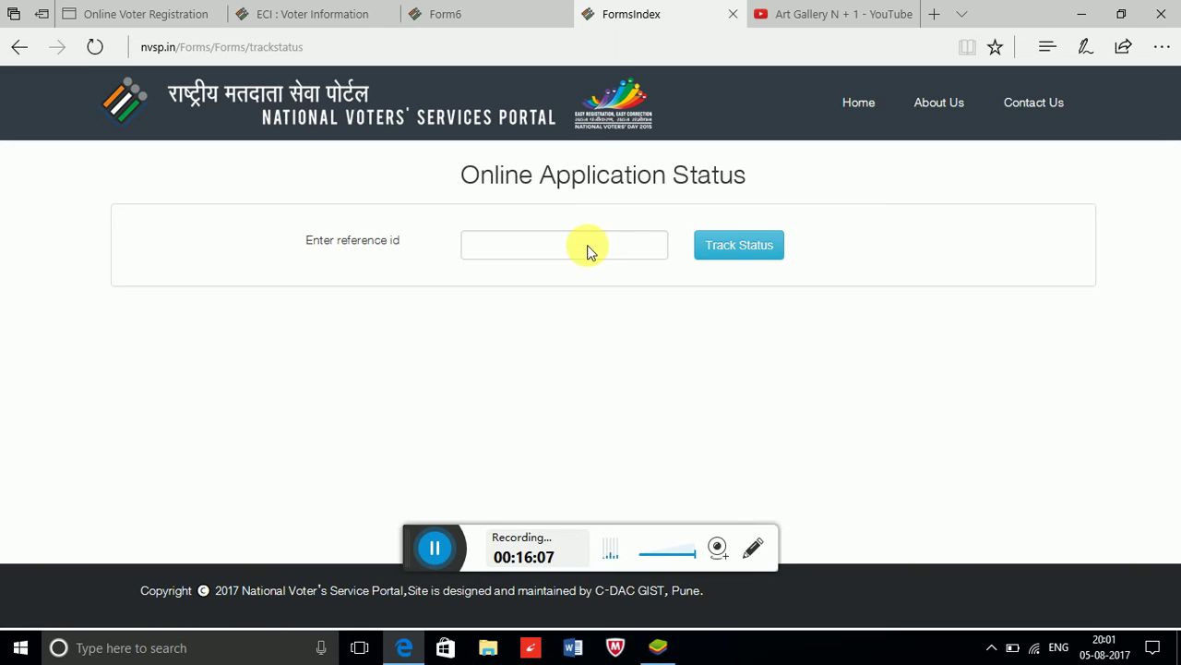
left_click(731, 248)
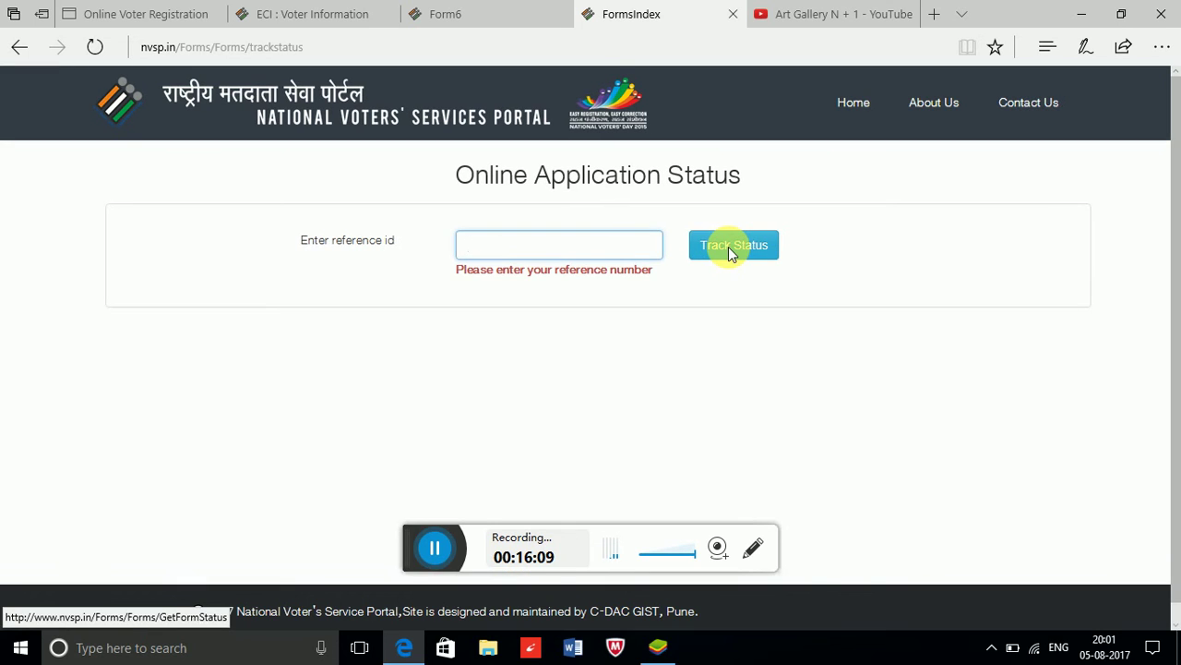
mouse_move(763, 15)
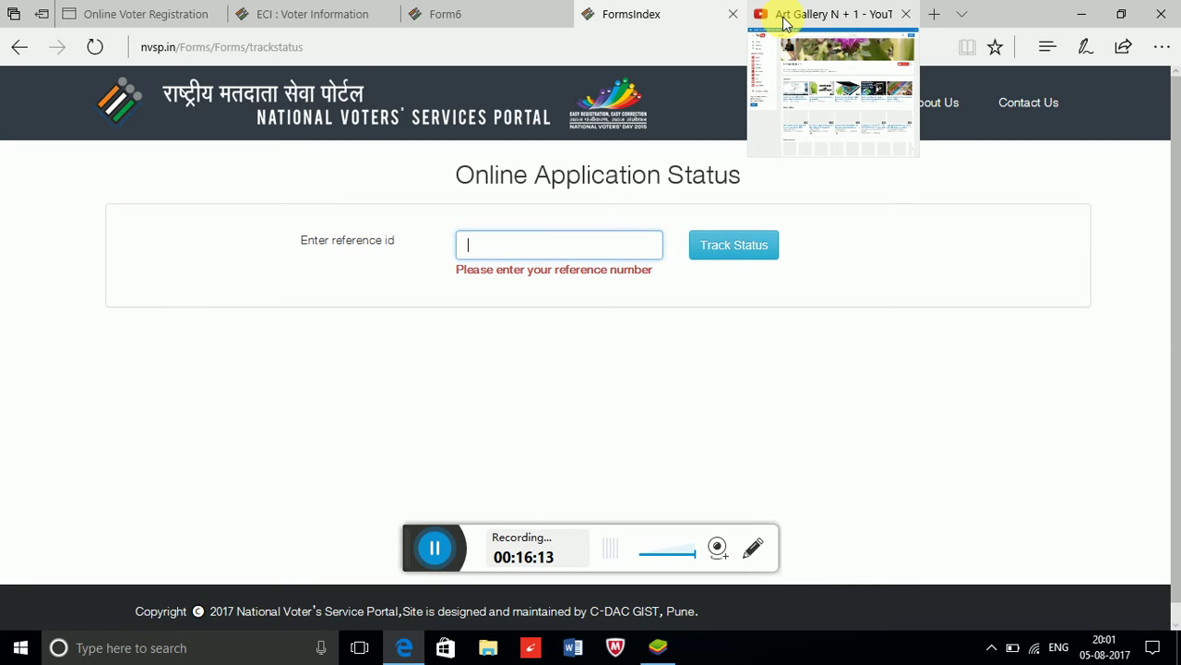
left_click(785, 22)
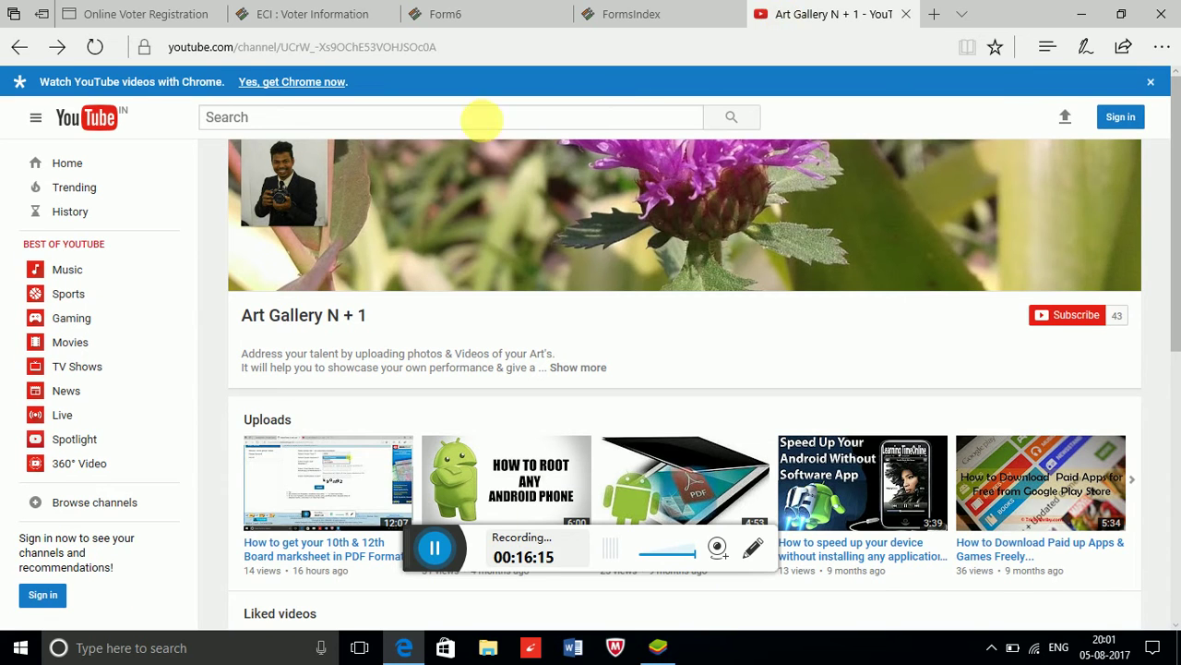